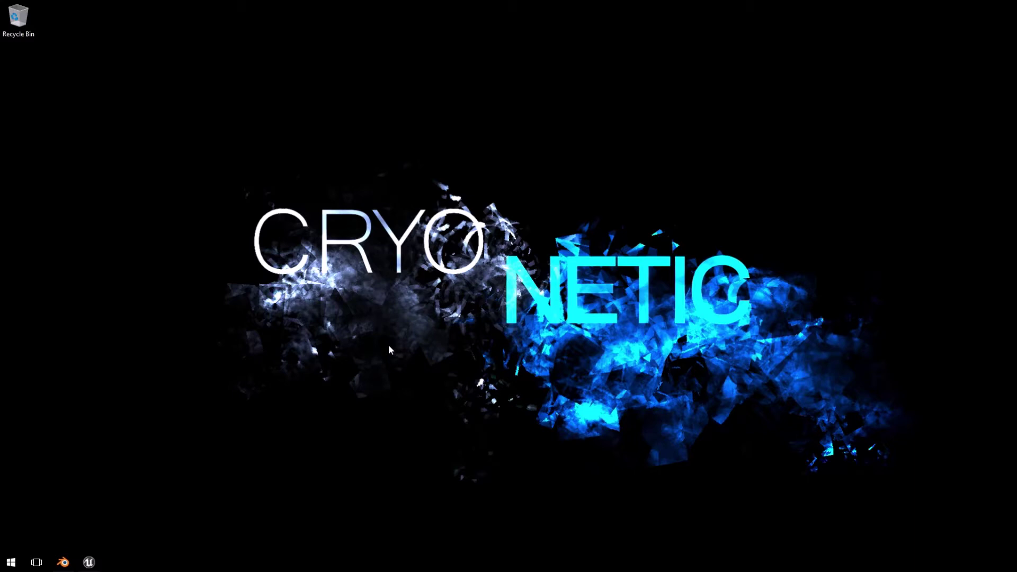
# - Bring up the Blender window with the crate model briefly, and switch to the Unreal Editor project
pyautogui.moveTo(66, 567)
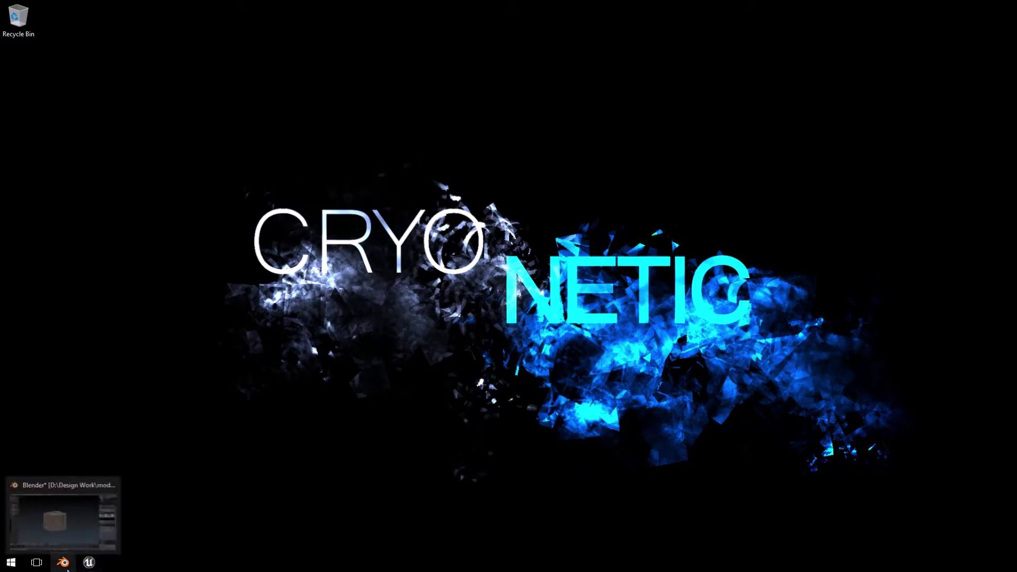
pyautogui.click(67, 568)
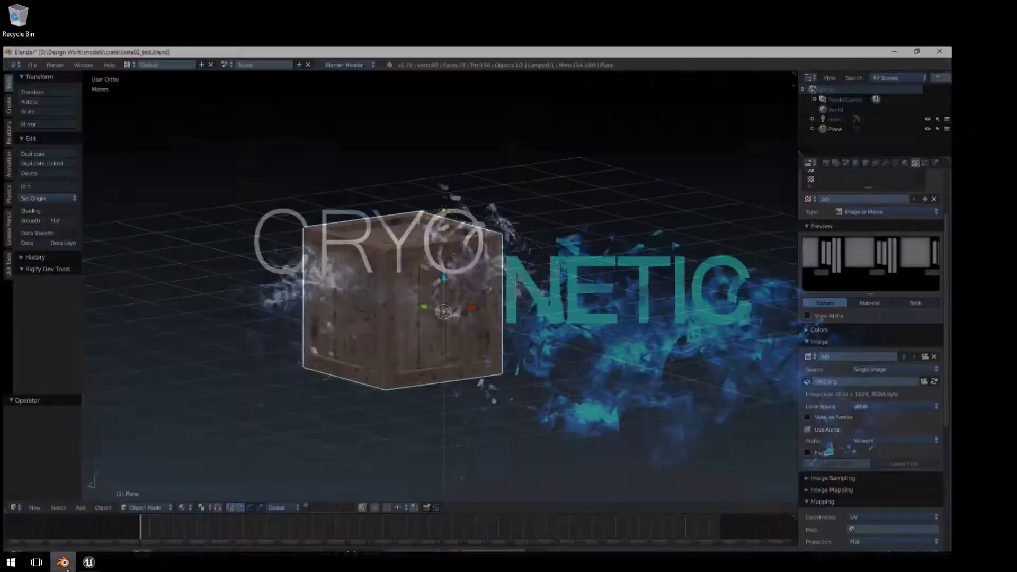
pyautogui.click(93, 566)
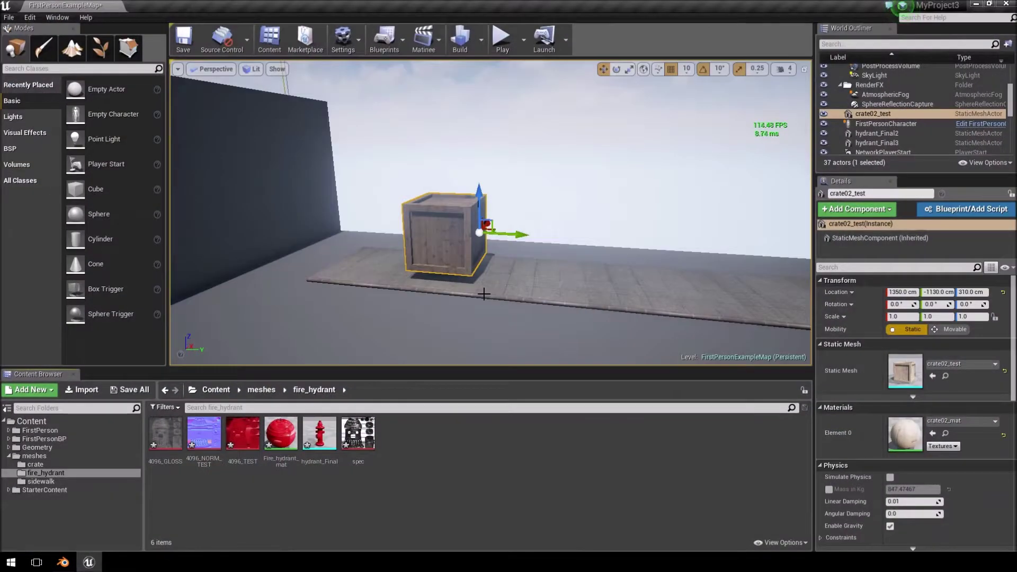
# - Open the crate folder under meshes in the content browser and view the placed crate up close in the level
pyautogui.moveTo(522, 235); pyautogui.dragTo(572, 223, button='right')
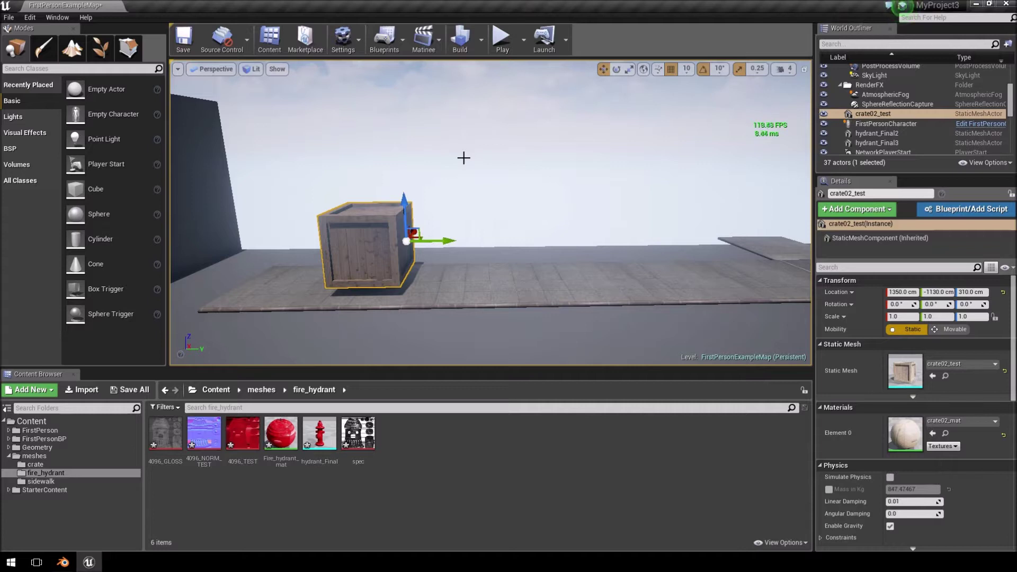
pyautogui.click(179, 70)
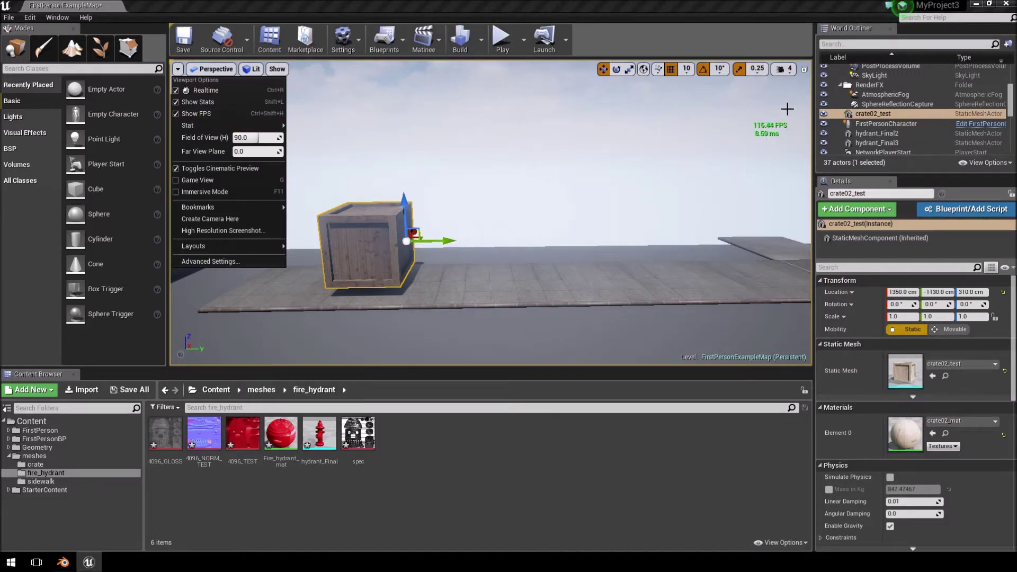
pyautogui.moveTo(720, 141); pyautogui.dragTo(689, 178, button='right')
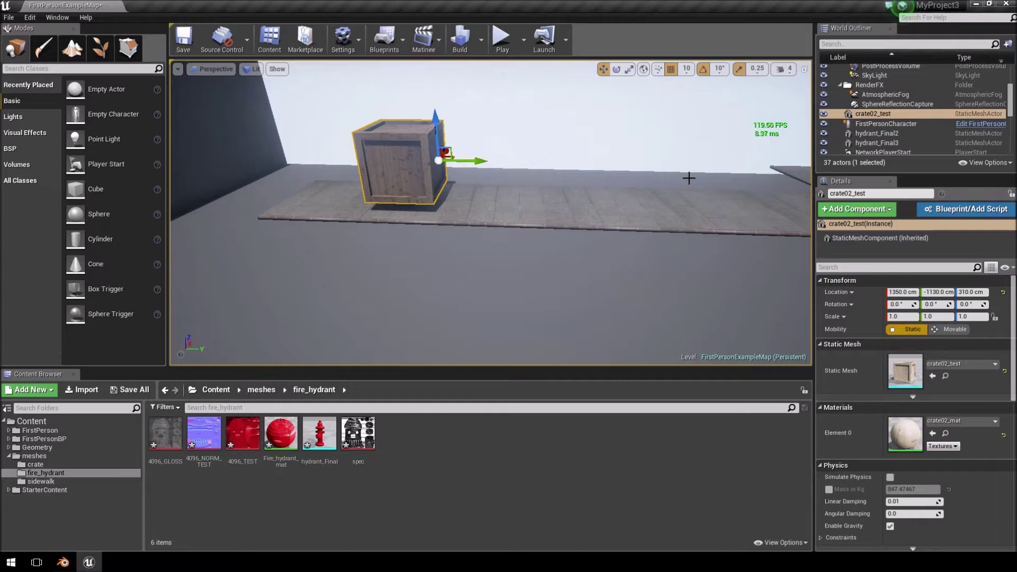
pyautogui.click(36, 464)
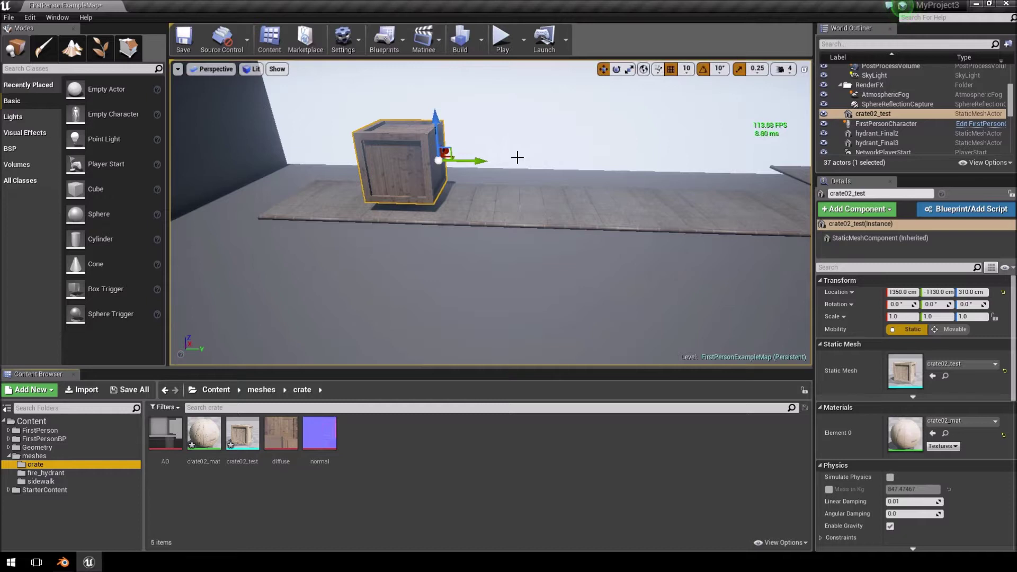
pyautogui.moveTo(520, 212); pyautogui.dragTo(528, 193, button='right')
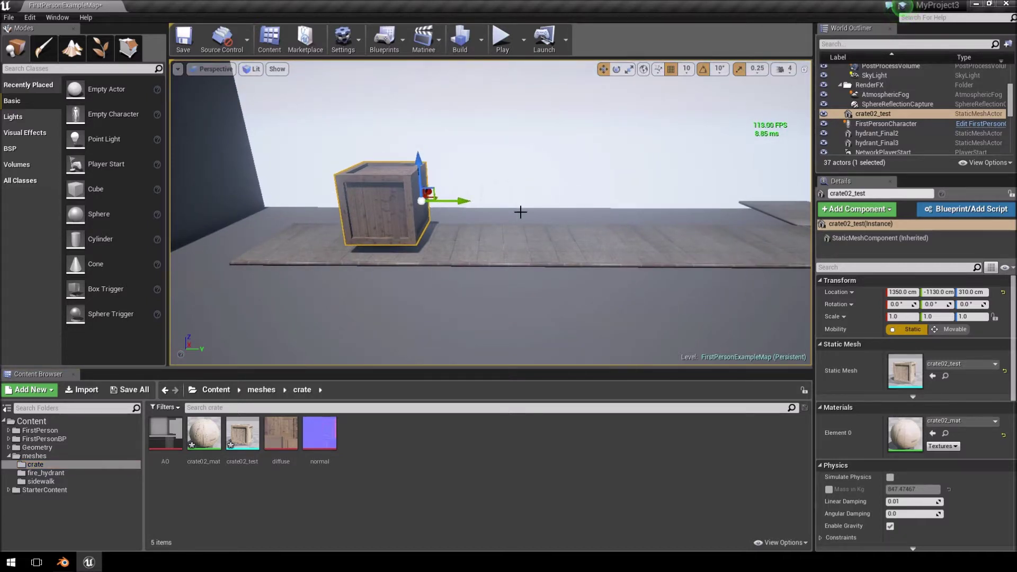
pyautogui.moveTo(552, 184)
pyautogui.mouseDown(button='right')
pyautogui.moveTo(485, 190)
pyautogui.moveTo(552, 182)
pyautogui.mouseUp(button='right')
pyautogui.press('d')
pyautogui.press('w')
pyautogui.press('a')
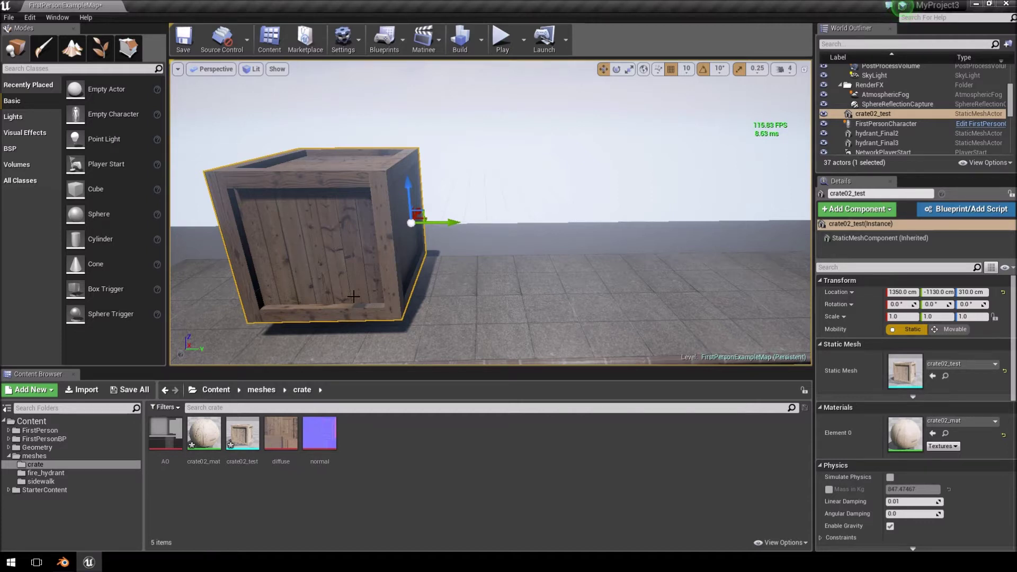
# - Run the console command t.MaxFPS 60 to cap the editor's frame rate
pyautogui.press('`')
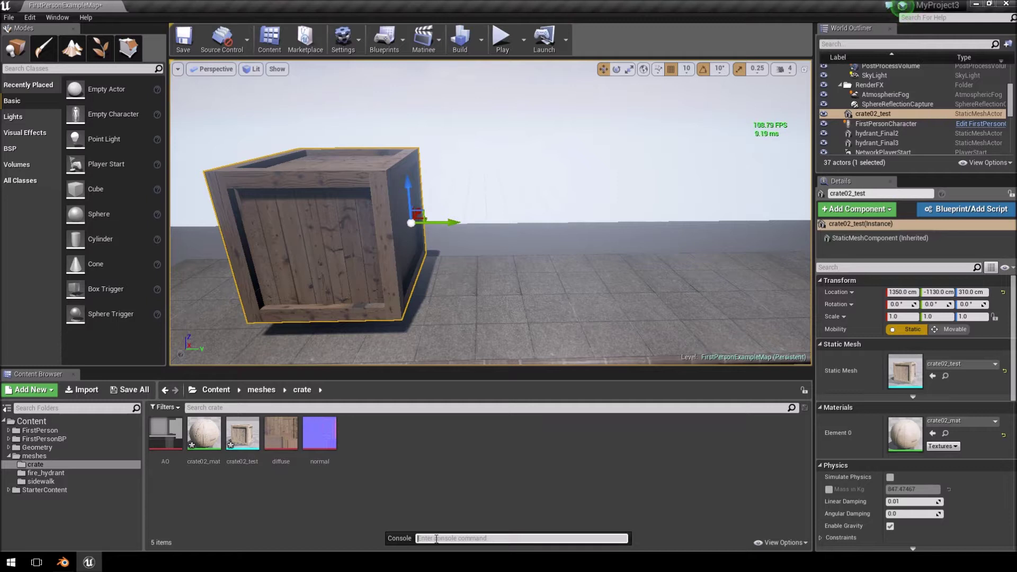
pyautogui.write('t.max')
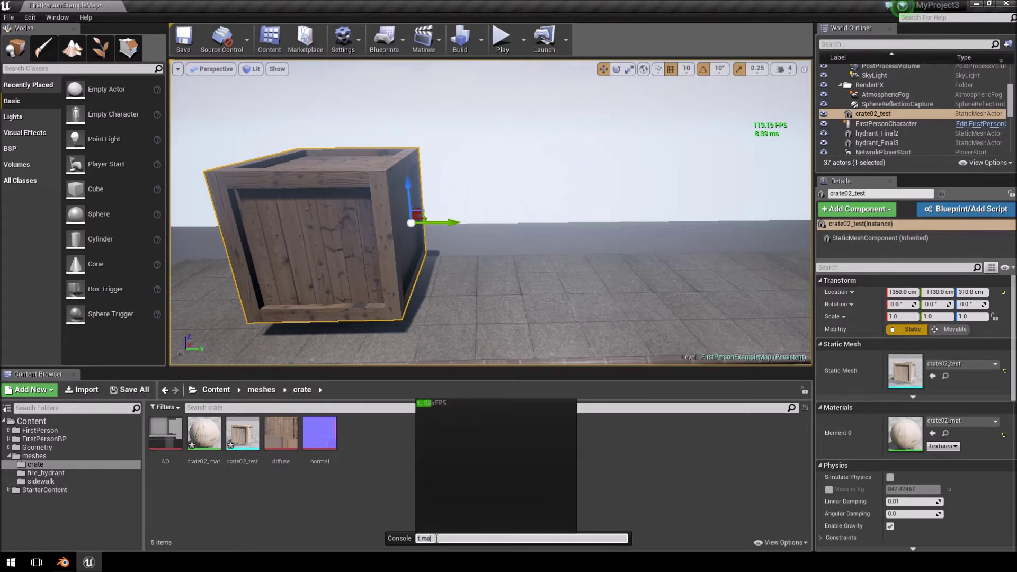
pyautogui.click(447, 401)
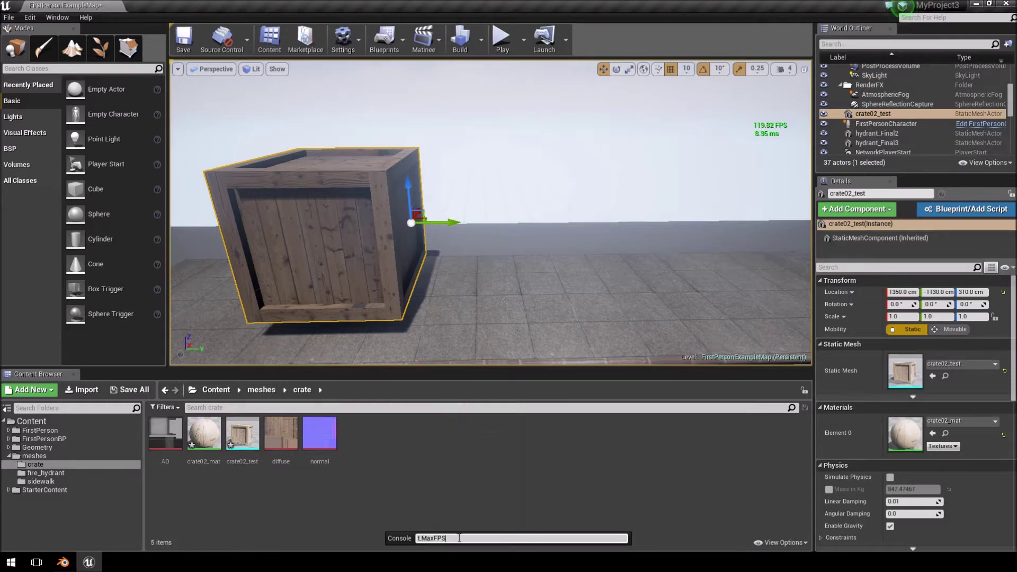
pyautogui.write('60')
pyautogui.press('Return')
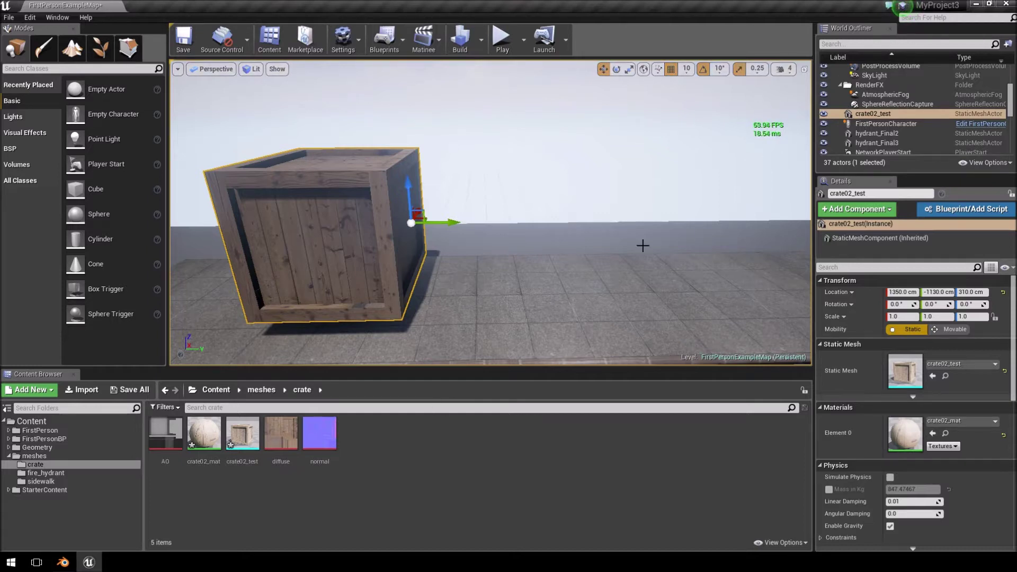
# - Lower the frame rate cap with the console command t.MaxFPS 30
pyautogui.press('`')
pyautogui.press('Up')
pyautogui.press('BackSpace')
pyautogui.press('BackSpace')
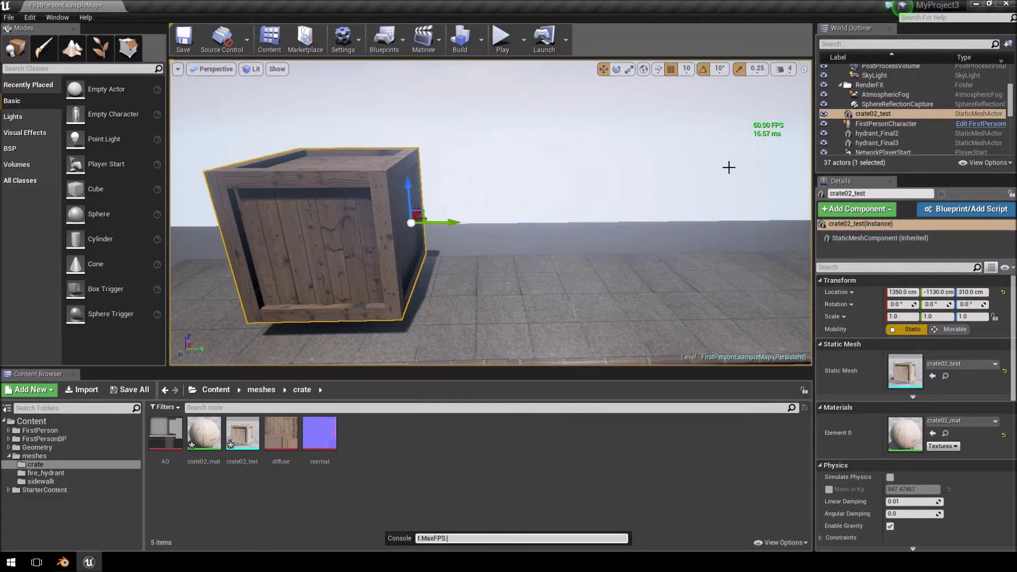
pyautogui.write('30')
pyautogui.press('Return')
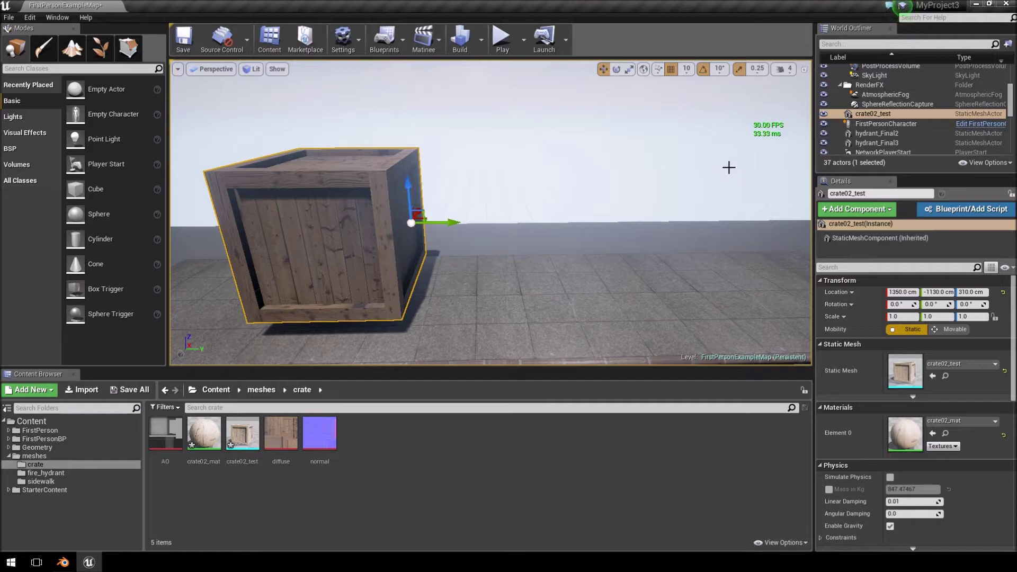
# - Recall the frame rate console command and set t.MaxFPS back to 60
pyautogui.press('`')
pyautogui.press('Up')
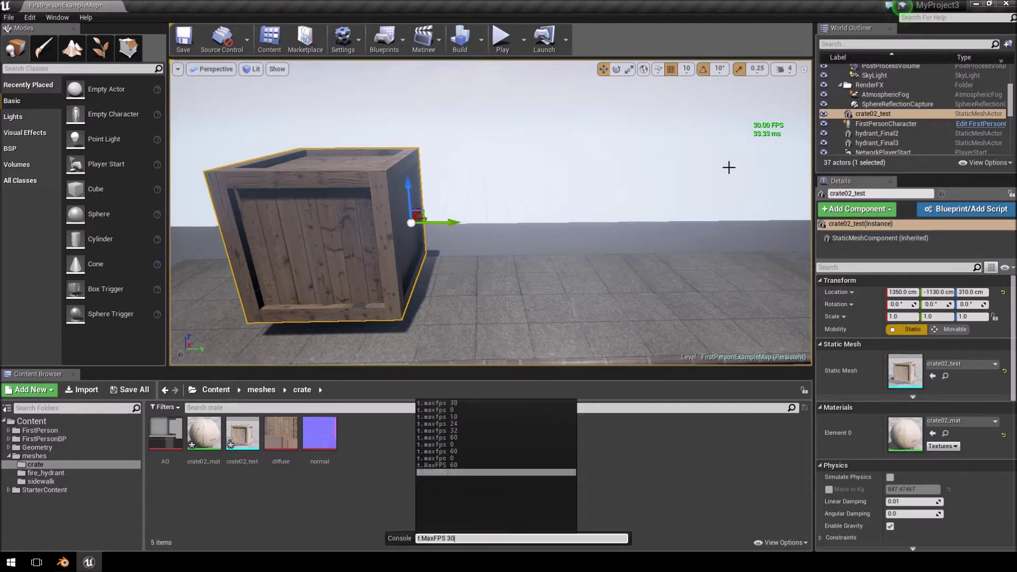
pyautogui.press('BackSpace')
pyautogui.press('BackSpace')
pyautogui.write('50')
pyautogui.press('Return')
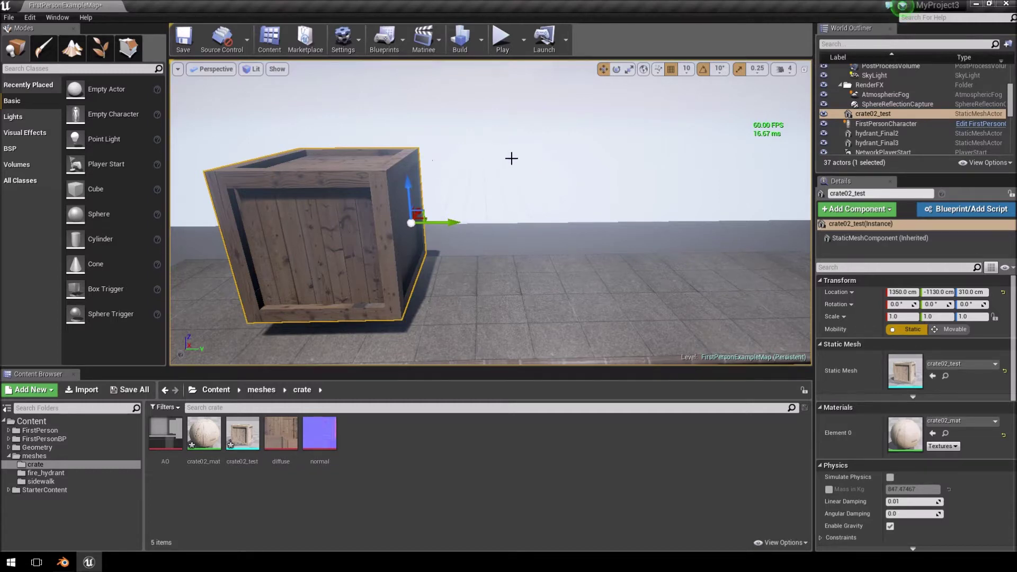
# - Start playing the level in the viewport and walk the character up to the wooden crate
pyautogui.press('s')
pyautogui.moveTo(512, 158); pyautogui.dragTo(561, 158, button='right')
pyautogui.press('a')
pyautogui.click(499, 37)
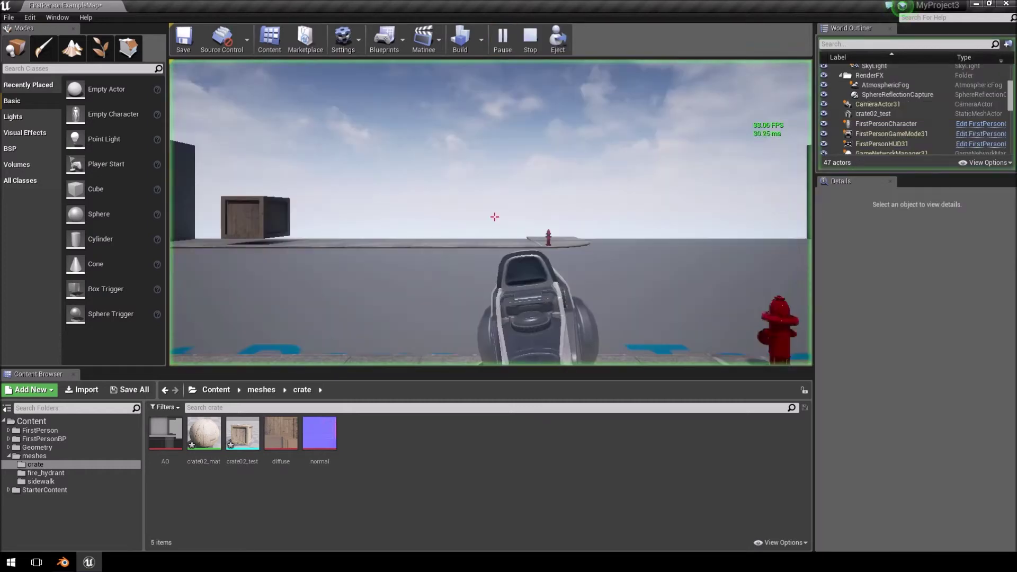
pyautogui.press('w')
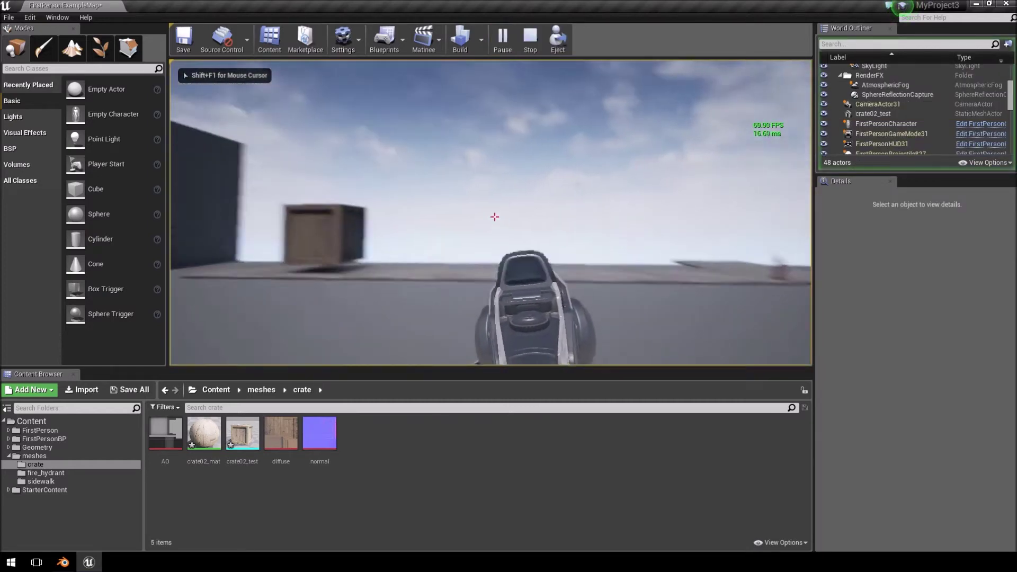
pyautogui.press('w')
# - Display the rendering statistics in the running game with the console command Stat SceneRendering
pyautogui.press('`')
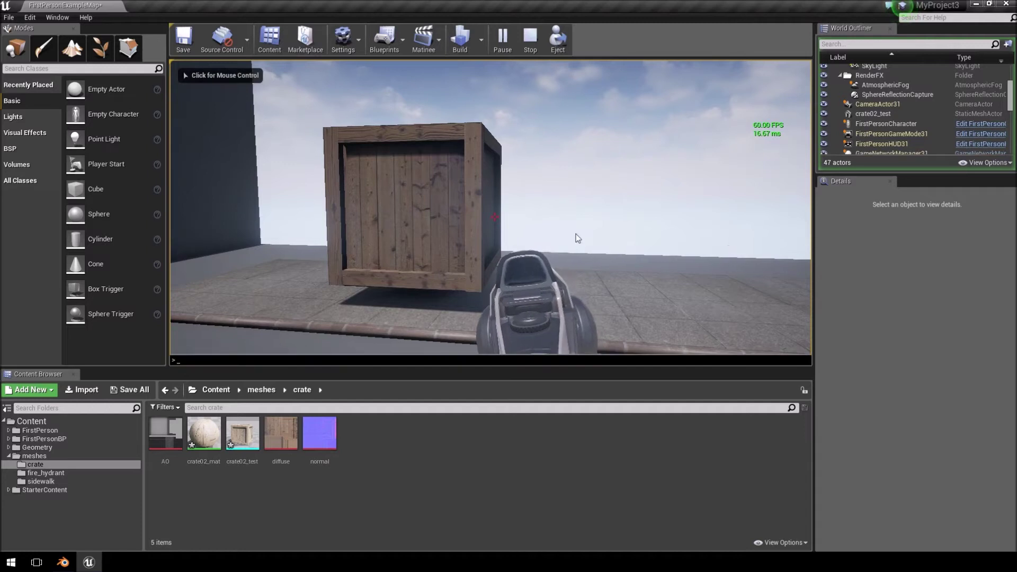
pyautogui.write('sc')
pyautogui.press('BackSpace')
pyautogui.write('ta')
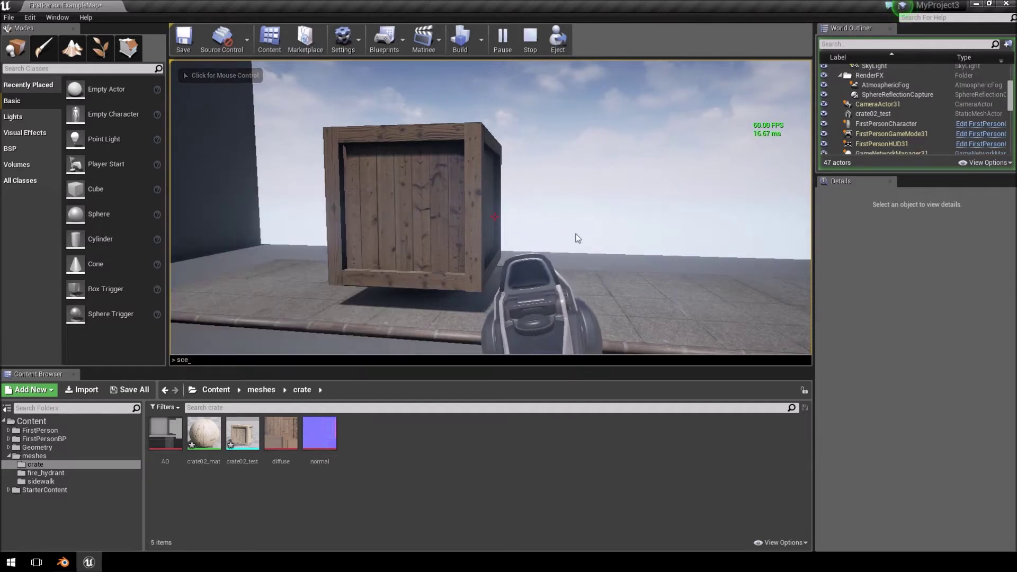
pyautogui.write('t sc')
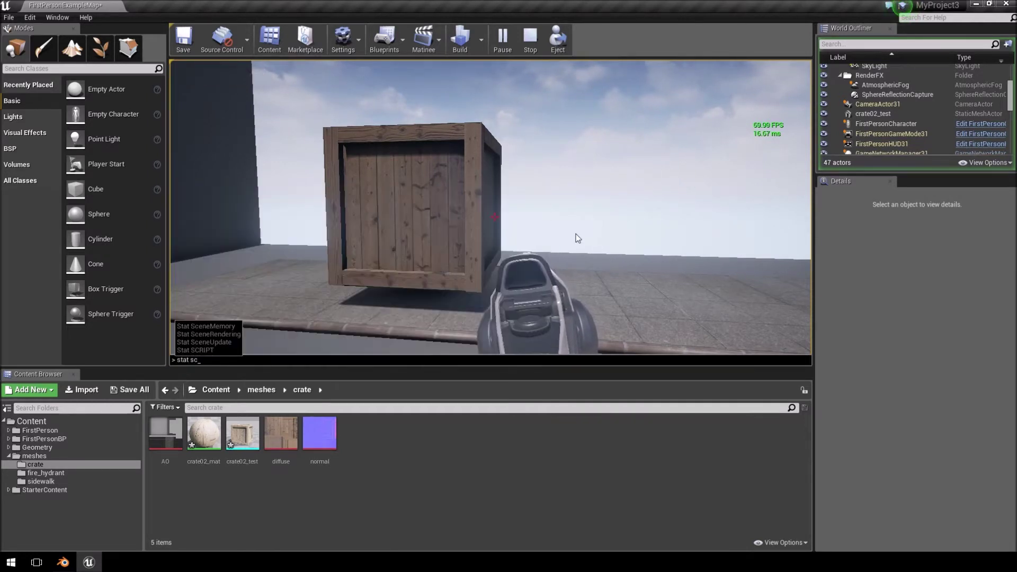
pyautogui.write('en')
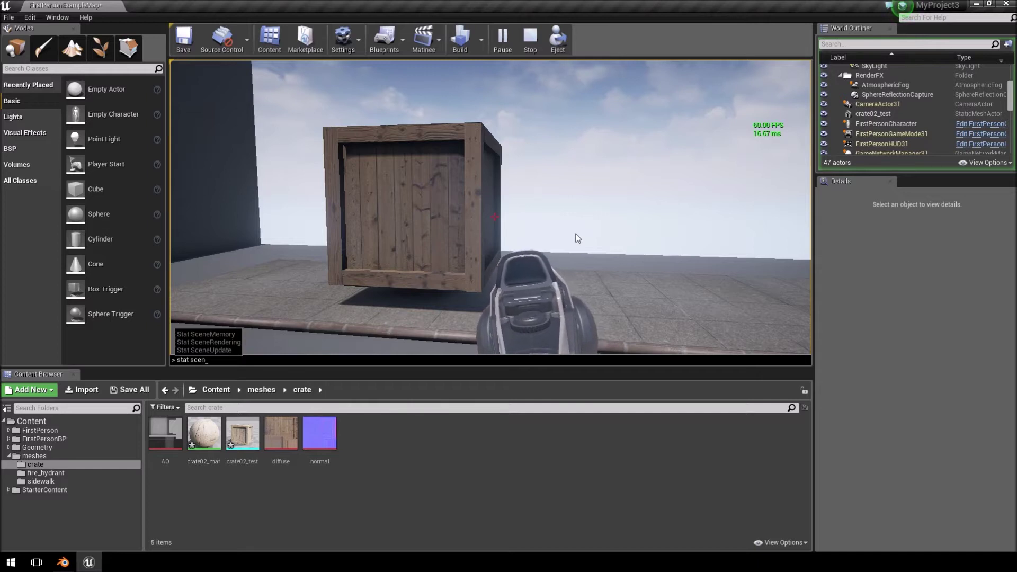
pyautogui.press('Up')
pyautogui.press('Up')
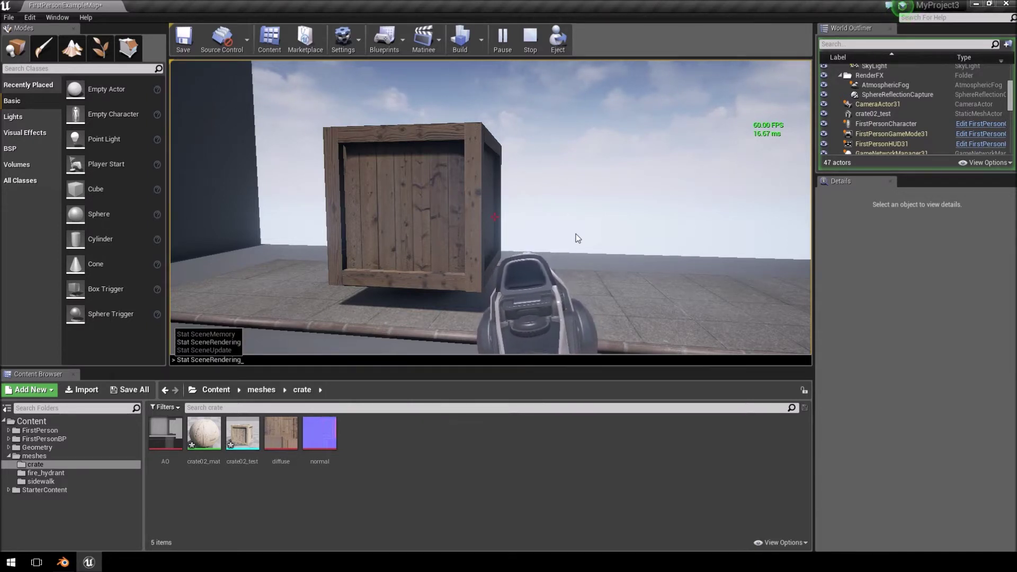
pyautogui.press('Return')
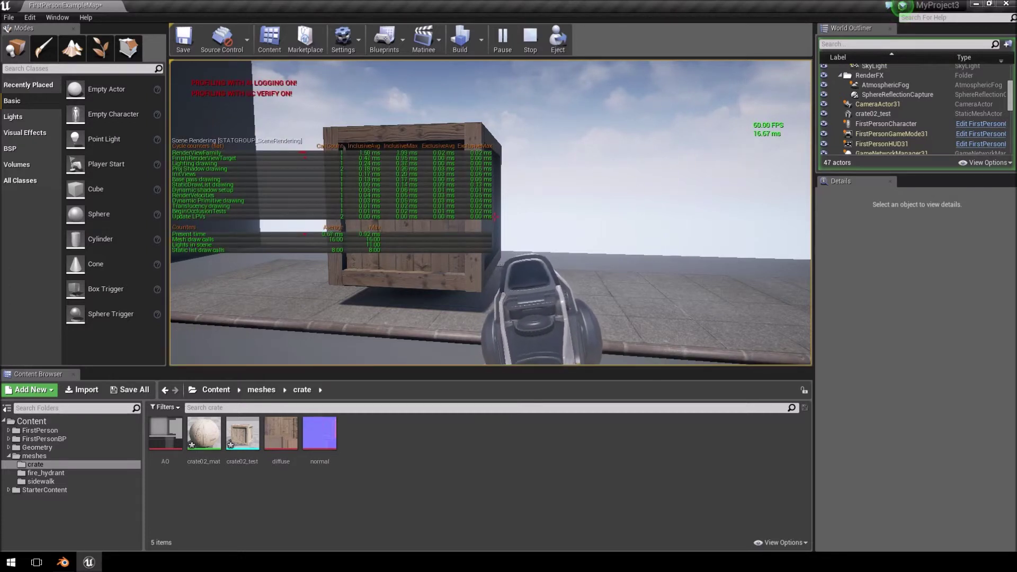
# - Examine the rendering statistics while moving around the crate, and hide them by running Stat SceneRendering again
pyautogui.press('s')
pyautogui.press('d')
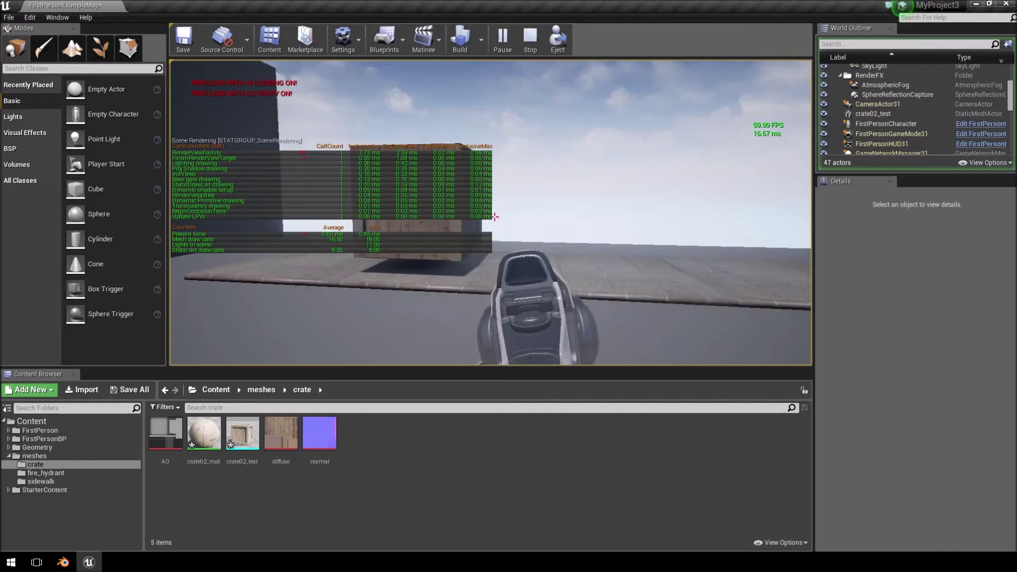
pyautogui.click(491, 213)
pyautogui.press('a')
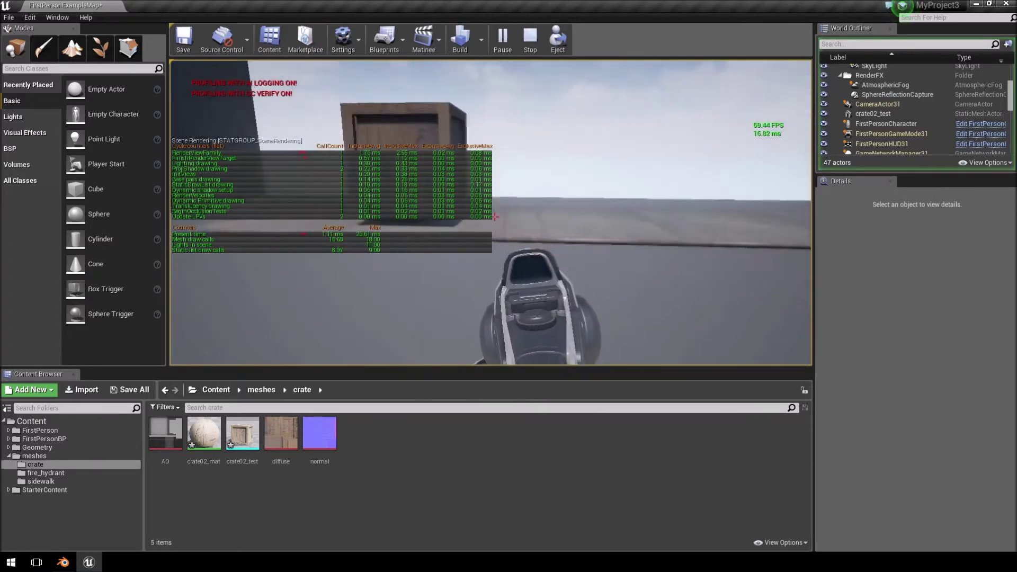
pyautogui.press('w')
pyautogui.press('`')
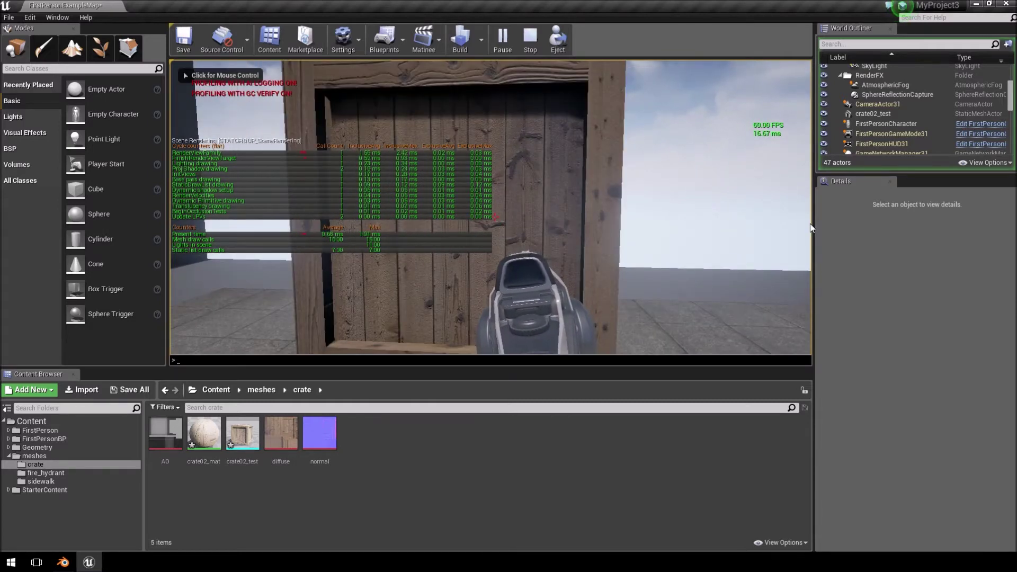
pyautogui.press('Up')
pyautogui.press('Return')
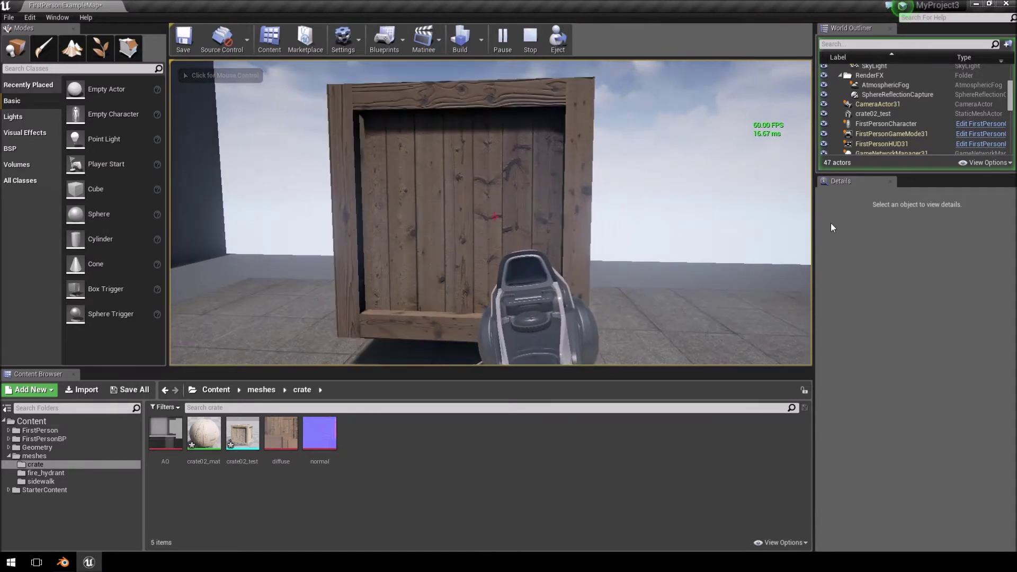
# - Examine the wooden crate's textures up close and from a distance while walking around the level, and stop playing
pyautogui.click(795, 223)
pyautogui.press('w')
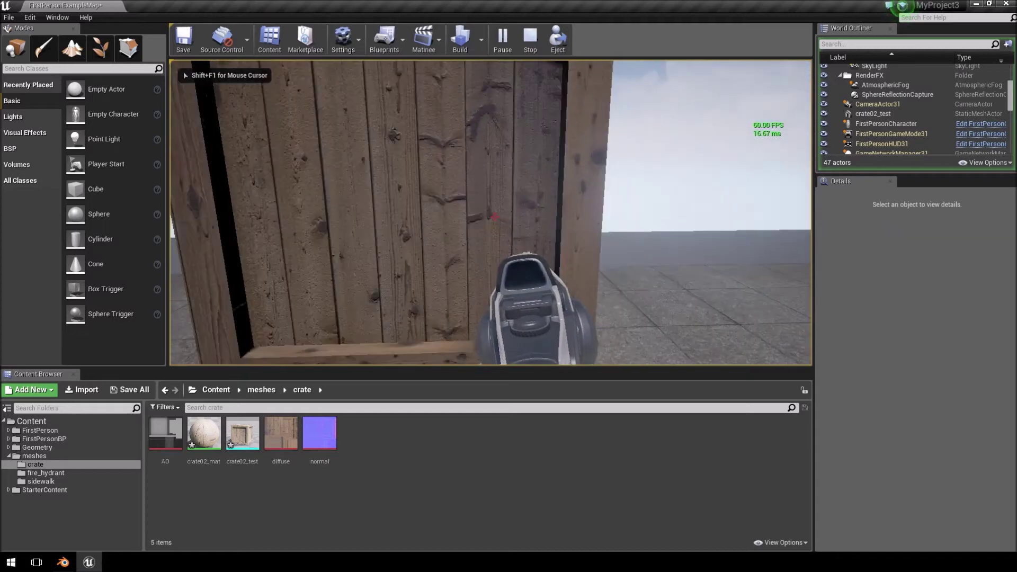
pyautogui.press('s')
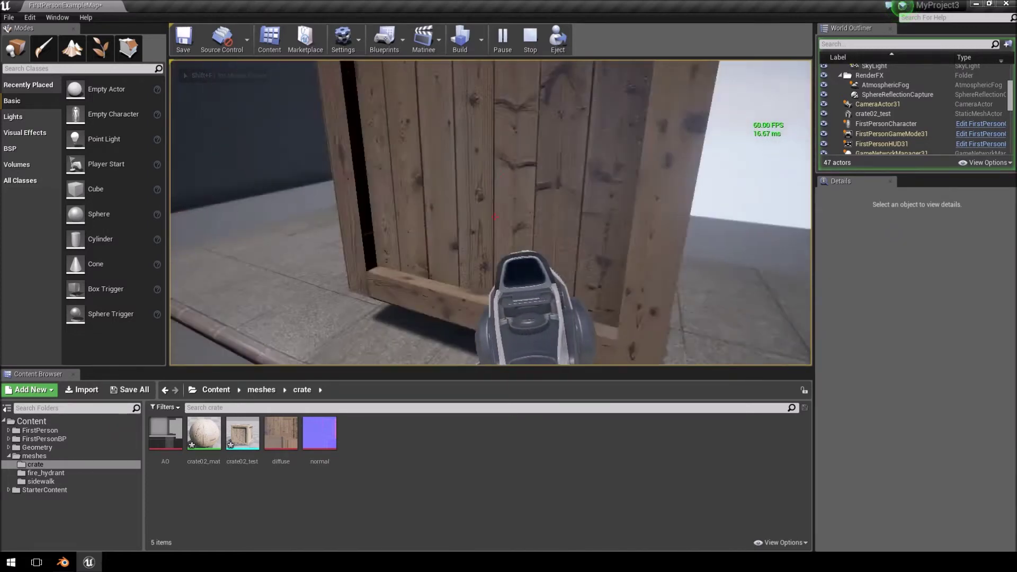
pyautogui.press('w')
pyautogui.press('d')
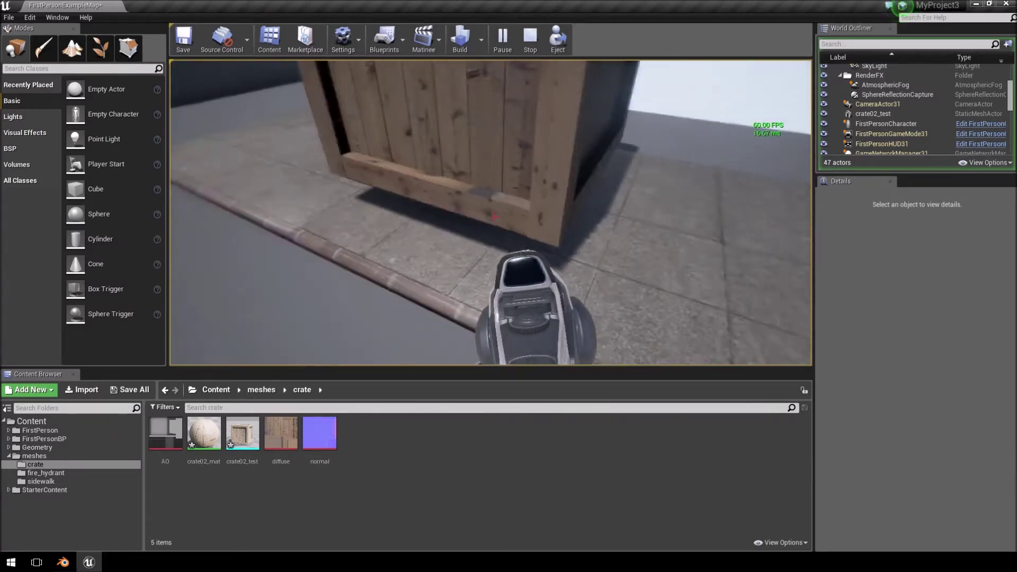
pyautogui.press('w')
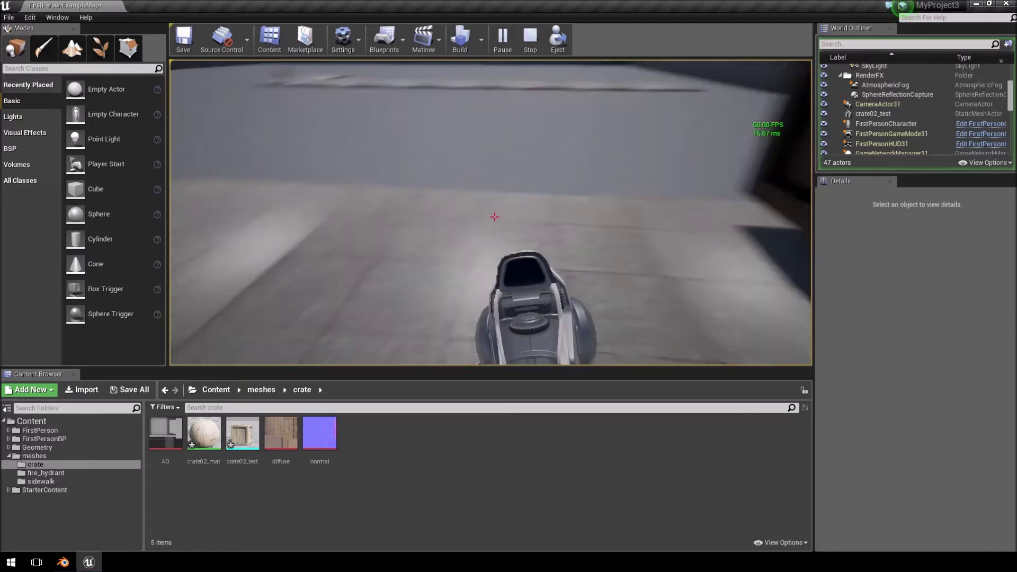
pyautogui.press('w')
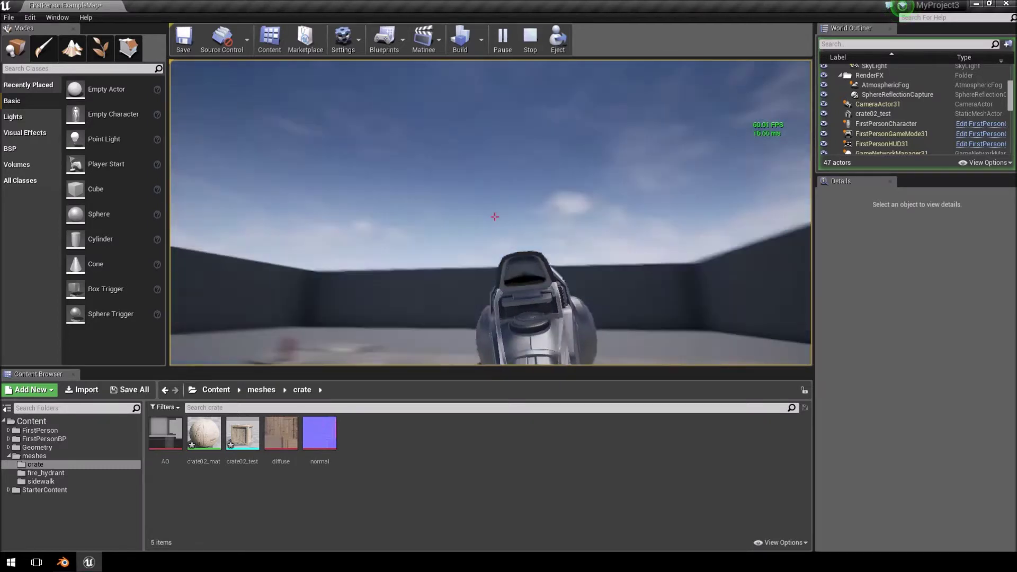
pyautogui.press('w')
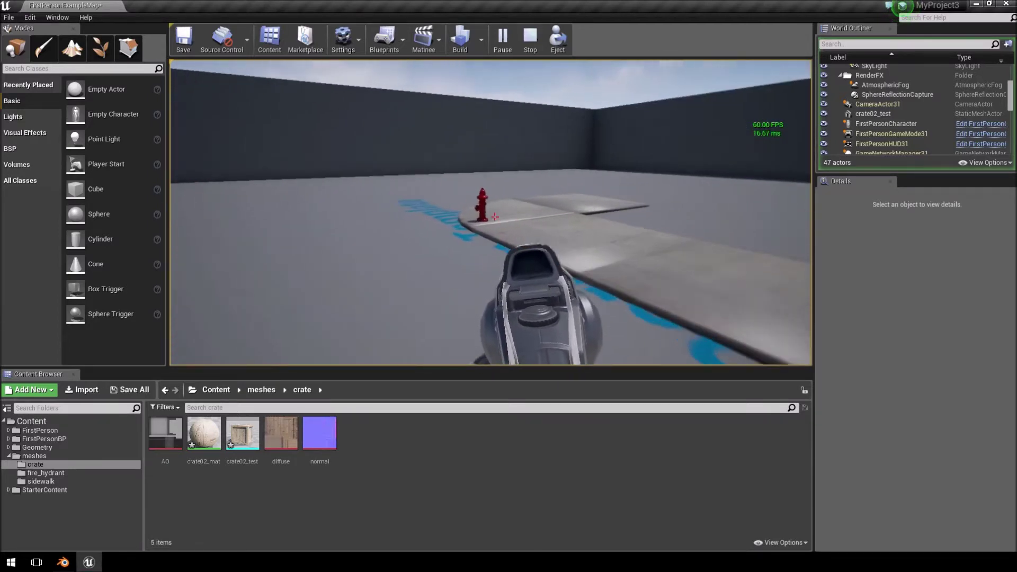
pyautogui.press('w')
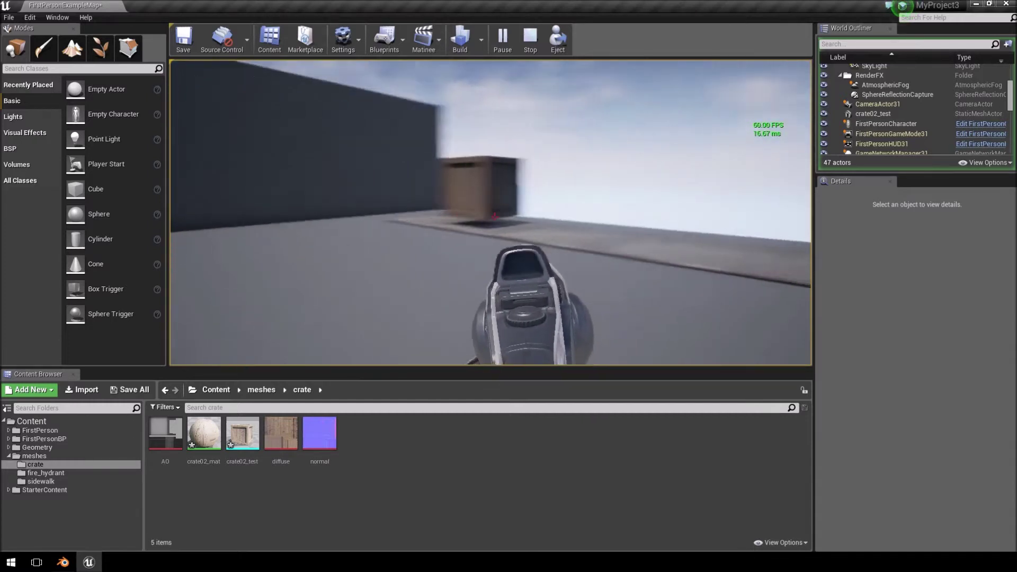
pyautogui.press('w')
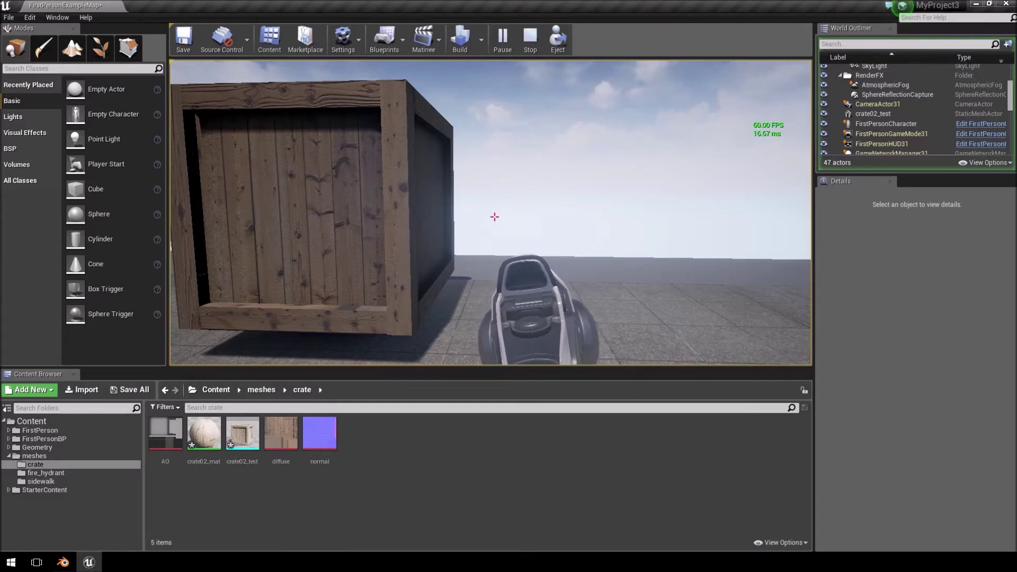
pyautogui.press('w')
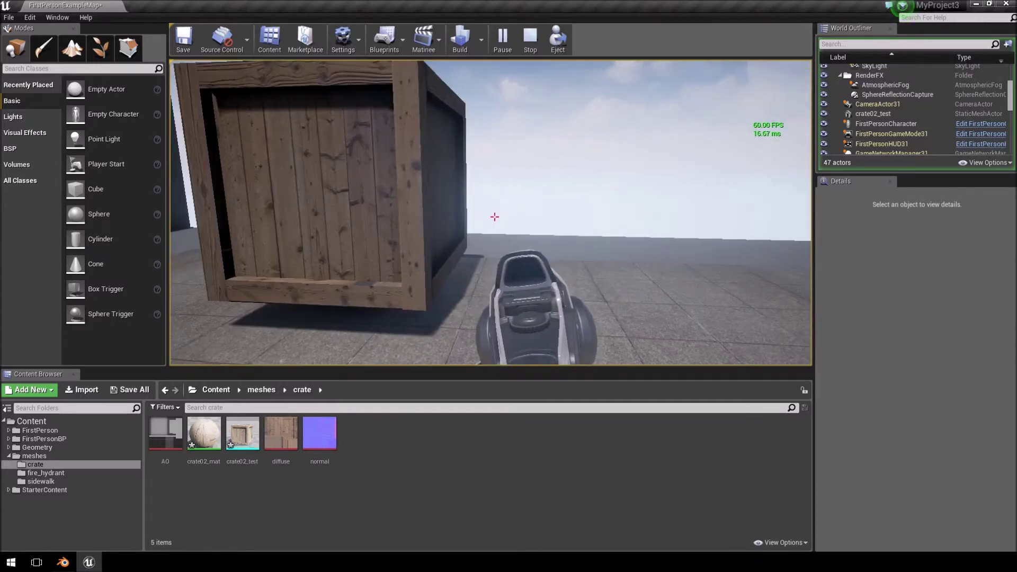
pyautogui.press('s')
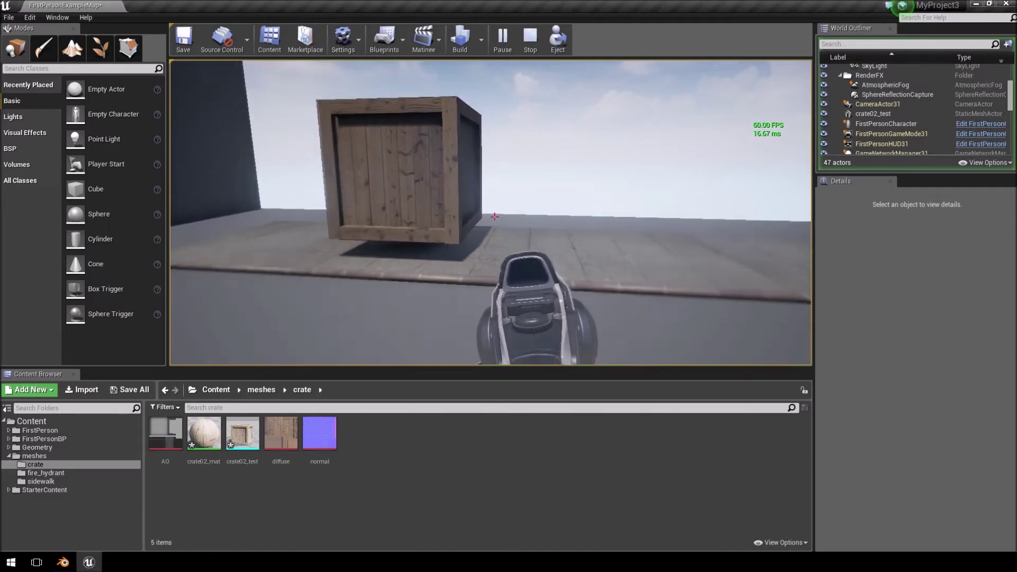
pyautogui.press('Escape')
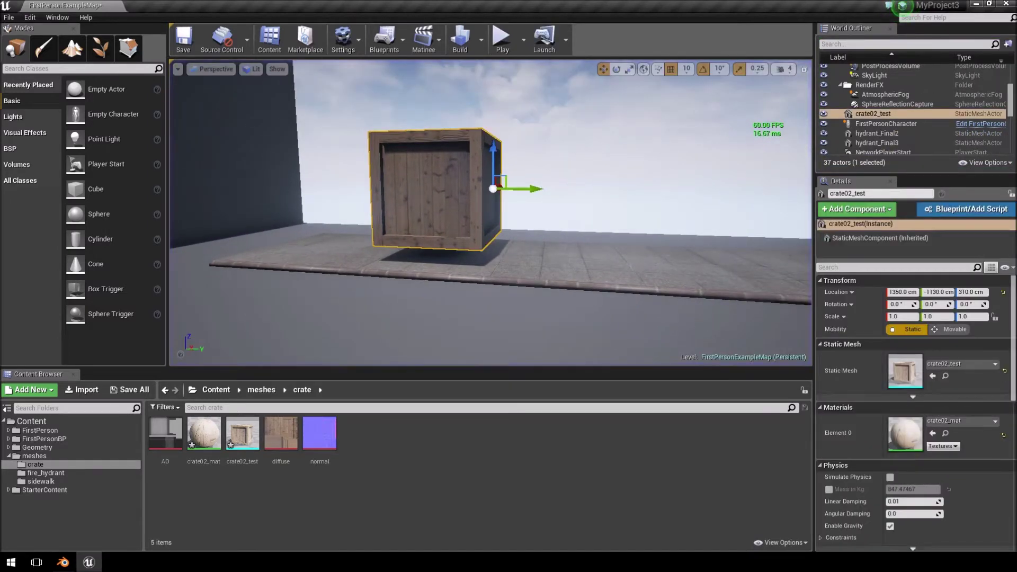
# - Duplicate the crate five times along the Y axis to form a row of six crates on the sidewalk
pyautogui.moveTo(536, 222); pyautogui.dragTo(539, 265, button='right')
pyautogui.press('e')
pyautogui.keyDown('alt'); pyautogui.moveTo(509, 246); pyautogui.dragTo(604, 227); pyautogui.keyUp('alt')
pyautogui.scroll(-4, 604, 227)
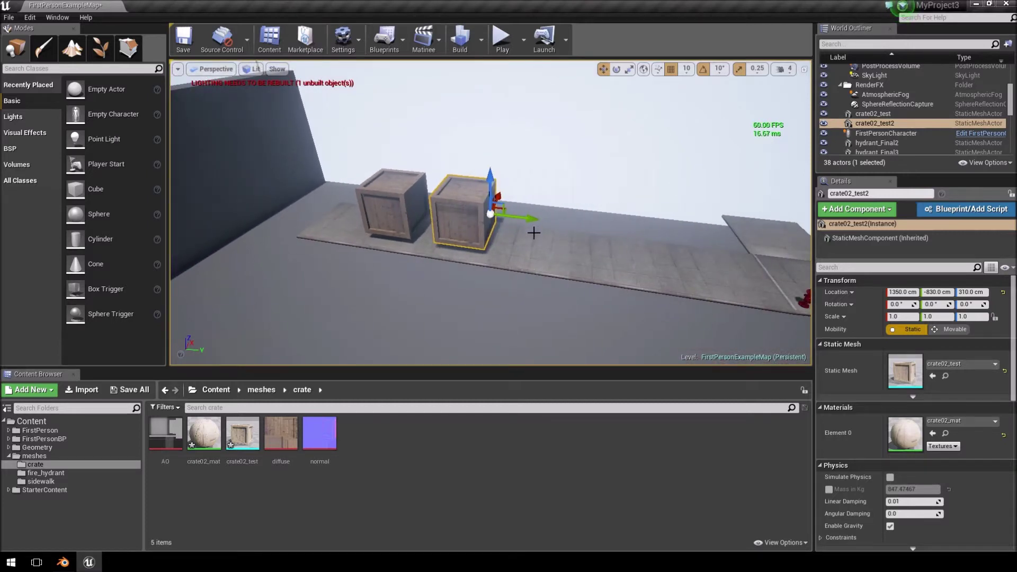
pyautogui.keyDown('alt'); pyautogui.moveTo(536, 217); pyautogui.dragTo(770, 247); pyautogui.keyUp('alt')
pyautogui.moveTo(685, 250); pyautogui.dragTo(742, 246, button='right')
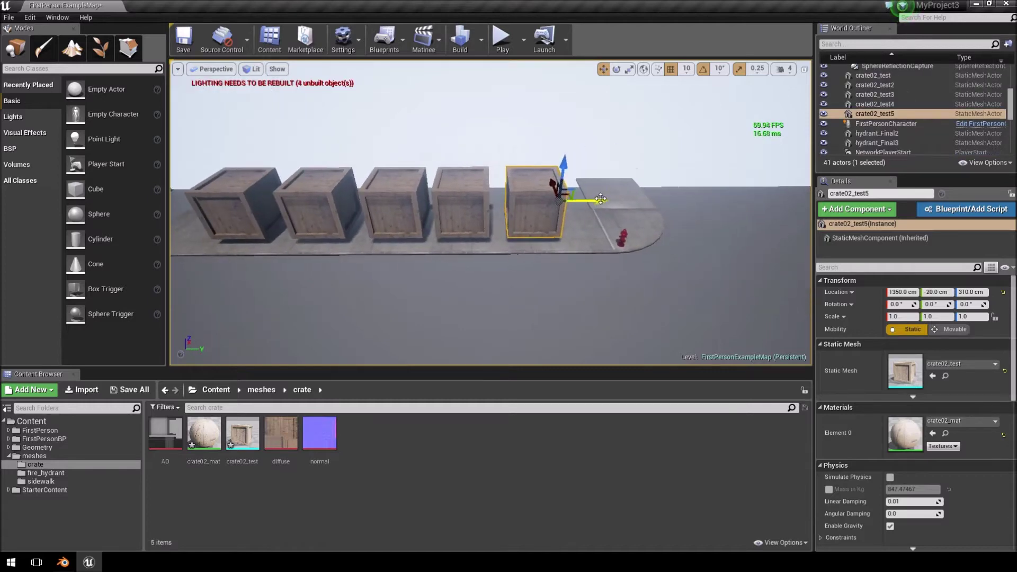
pyautogui.keyDown('alt'); pyautogui.moveTo(600, 199); pyautogui.dragTo(662, 200); pyautogui.keyUp('alt')
# - Select all six crates in the row and duplicate them along the X axis as a second row at X 1630 cm
pyautogui.rightClick(531, 188)
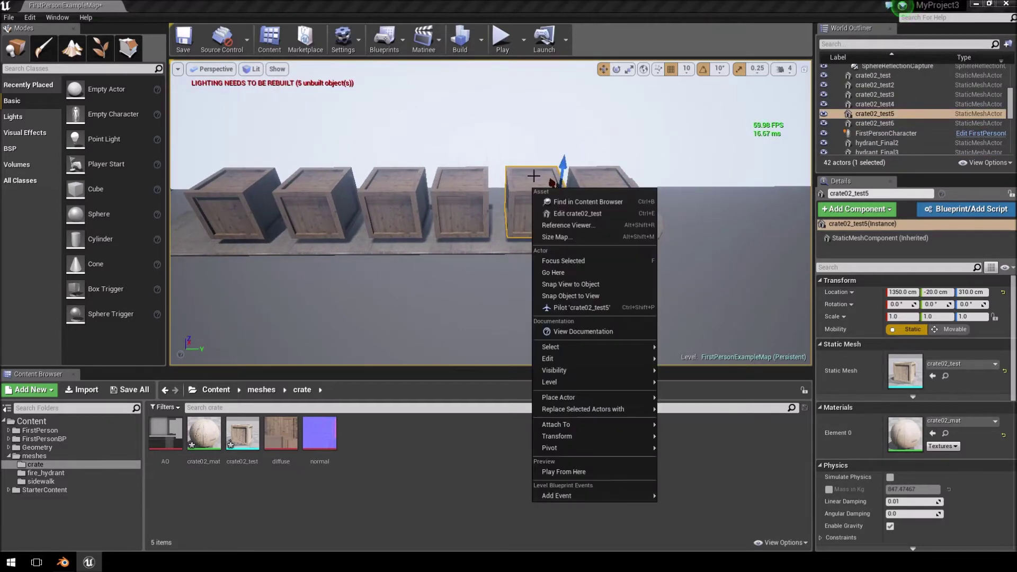
pyautogui.click(535, 175)
pyautogui.keyDown('ctrl'); pyautogui.click(602, 176); pyautogui.keyUp('ctrl')
pyautogui.keyDown('ctrl'); pyautogui.click(449, 186); pyautogui.keyUp('ctrl')
pyautogui.keyDown('ctrl'); pyautogui.click(346, 199); pyautogui.keyUp('ctrl')
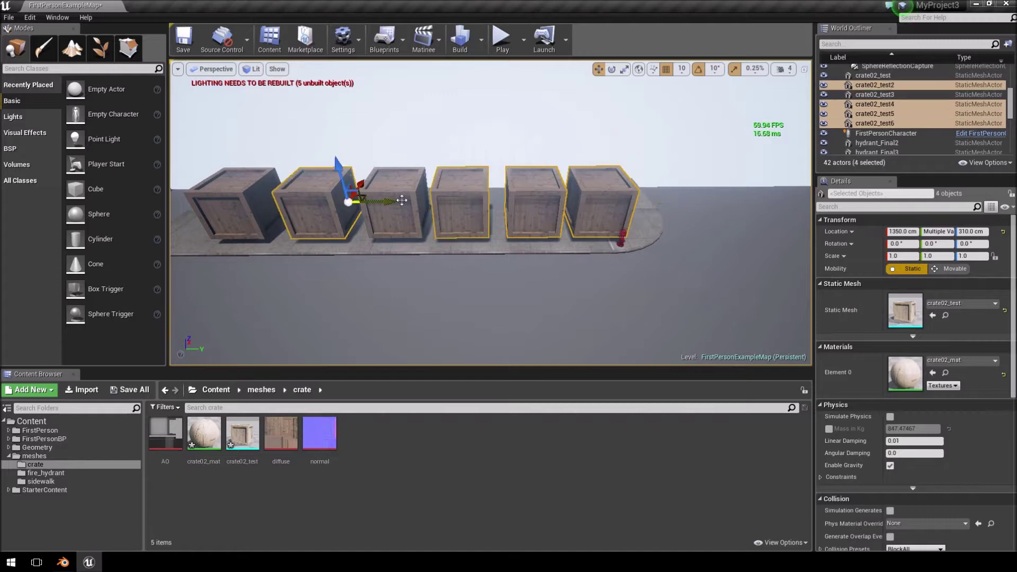
pyautogui.keyDown('ctrl'); pyautogui.click(401, 194); pyautogui.keyUp('ctrl')
pyautogui.keyDown('ctrl'); pyautogui.click(250, 185); pyautogui.keyUp('ctrl')
pyautogui.moveTo(495, 164); pyautogui.dragTo(424, 136, button='right')
pyautogui.press('d')
pyautogui.keyDown('alt'); pyautogui.moveTo(426, 120); pyautogui.dragTo(540, 113); pyautogui.keyUp('alt')
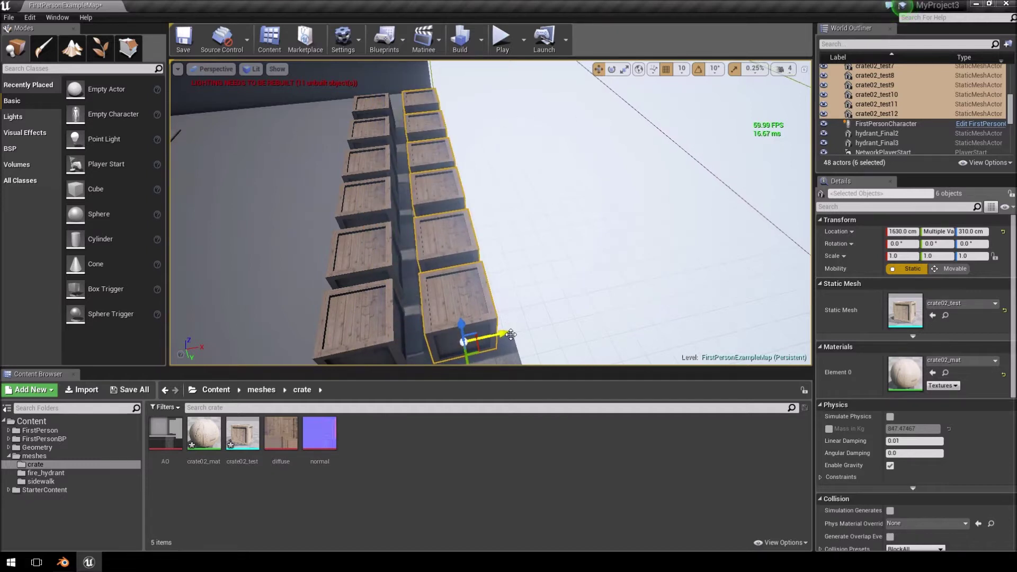
# - Duplicate the crate row four more times along the X axis up to X 2740 cm, making a six-by-six grid
pyautogui.keyDown('alt'); pyautogui.moveTo(510, 334); pyautogui.dragTo(734, 290); pyautogui.keyUp('alt')
pyautogui.press('d')
pyautogui.moveTo(698, 299); pyautogui.dragTo(681, 287, button='right')
pyautogui.keyDown('alt'); pyautogui.moveTo(629, 317); pyautogui.dragTo(702, 309); pyautogui.keyUp('alt')
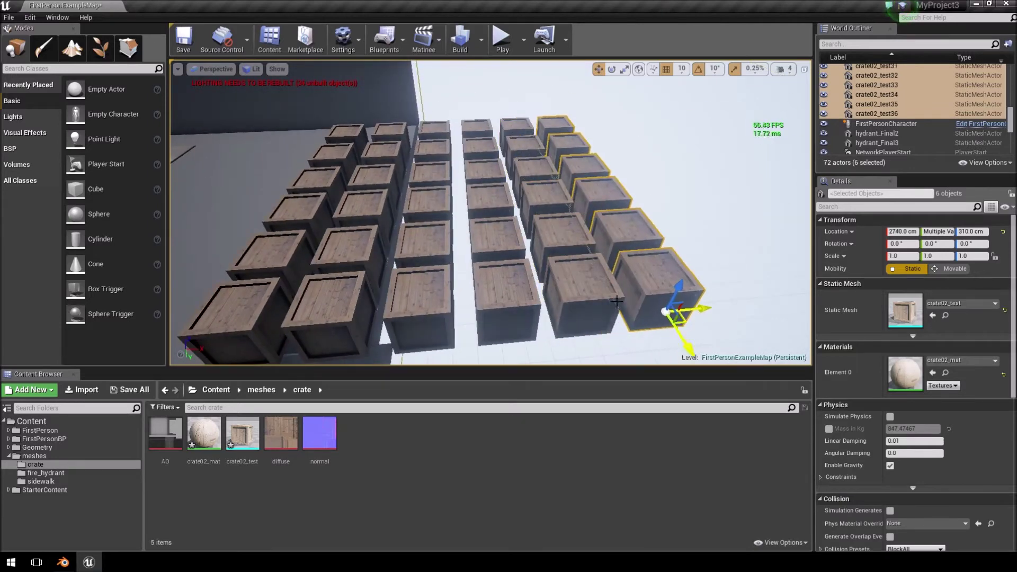
# - Select all 36 crates in the grid and duplicate them upward as a second layer at Z 570 cm
pyautogui.keyDown('ctrl'); pyautogui.click(580, 289); pyautogui.keyUp('ctrl')
pyautogui.keyDown('ctrl'); pyautogui.click(562, 236); pyautogui.keyUp('ctrl')
pyautogui.keyDown('ctrl'); pyautogui.click(537, 177); pyautogui.keyUp('ctrl')
pyautogui.keyDown('ctrl'); pyautogui.click(520, 145); pyautogui.keyUp('ctrl')
pyautogui.keyDown('ctrl'); pyautogui.click(514, 127); pyautogui.keyUp('ctrl')
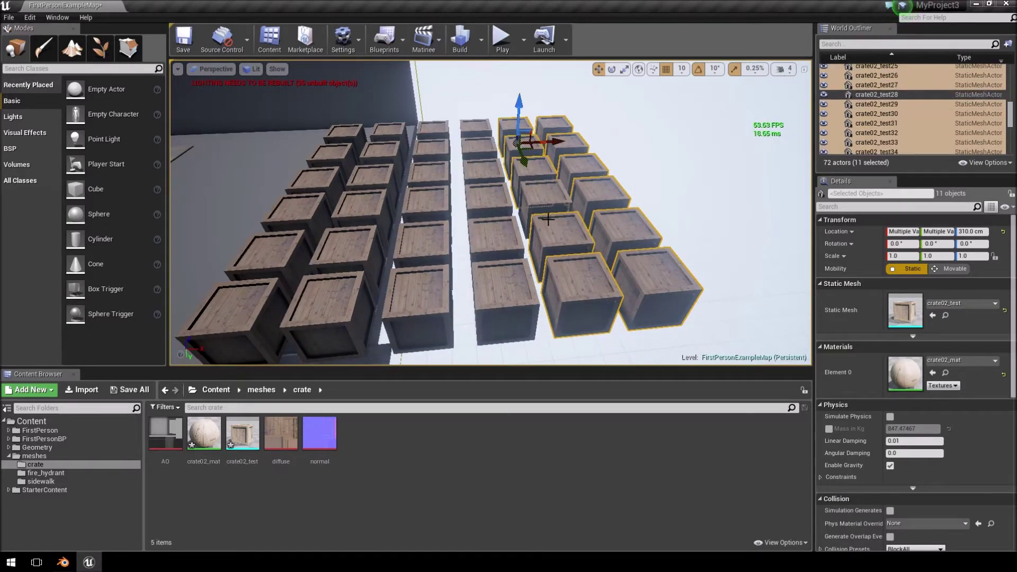
pyautogui.keyDown('ctrl'); pyautogui.click(545, 194); pyautogui.keyUp('ctrl')
pyautogui.keyDown('ctrl'); pyautogui.click(482, 171); pyautogui.keyUp('ctrl')
pyautogui.keyDown('ctrl'); pyautogui.click(478, 131); pyautogui.keyUp('ctrl')
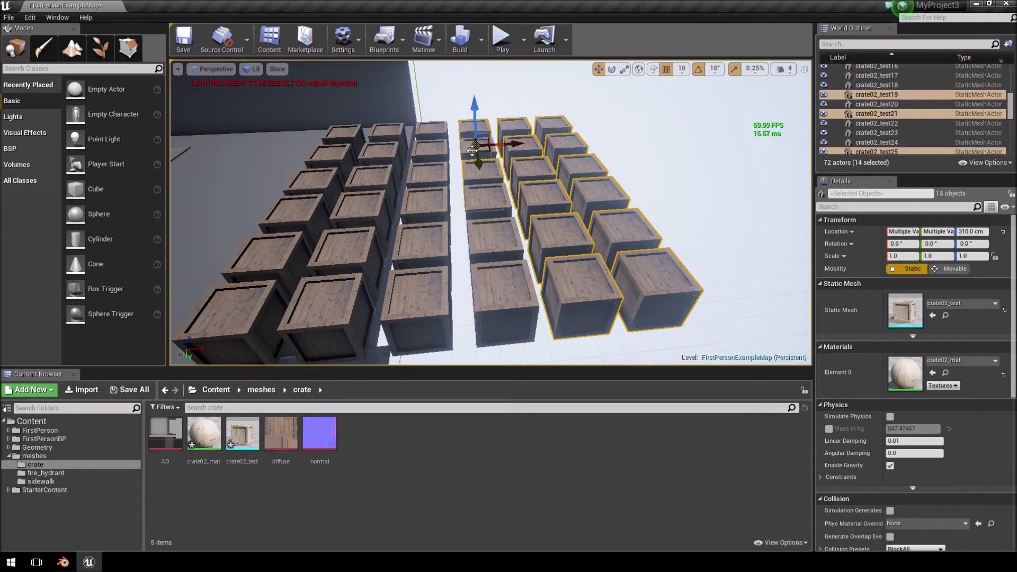
pyautogui.keyDown('ctrl'); pyautogui.click(482, 196); pyautogui.keyUp('ctrl')
pyautogui.keyDown('ctrl'); pyautogui.click(488, 243); pyautogui.keyUp('ctrl')
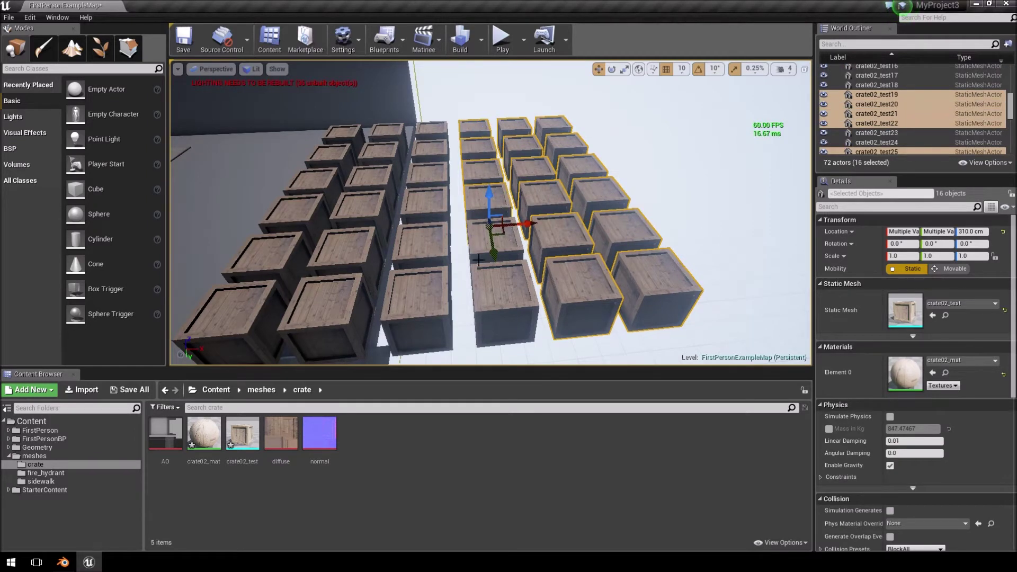
pyautogui.keyDown('ctrl'); pyautogui.click(500, 302); pyautogui.keyUp('ctrl')
pyautogui.keyDown('ctrl'); pyautogui.click(431, 289); pyautogui.keyUp('ctrl')
pyautogui.keyDown('ctrl'); pyautogui.click(427, 243); pyautogui.keyUp('ctrl')
pyautogui.keyDown('ctrl'); pyautogui.click(430, 198); pyautogui.keyUp('ctrl')
pyautogui.keyDown('ctrl'); pyautogui.click(433, 160); pyautogui.keyUp('ctrl')
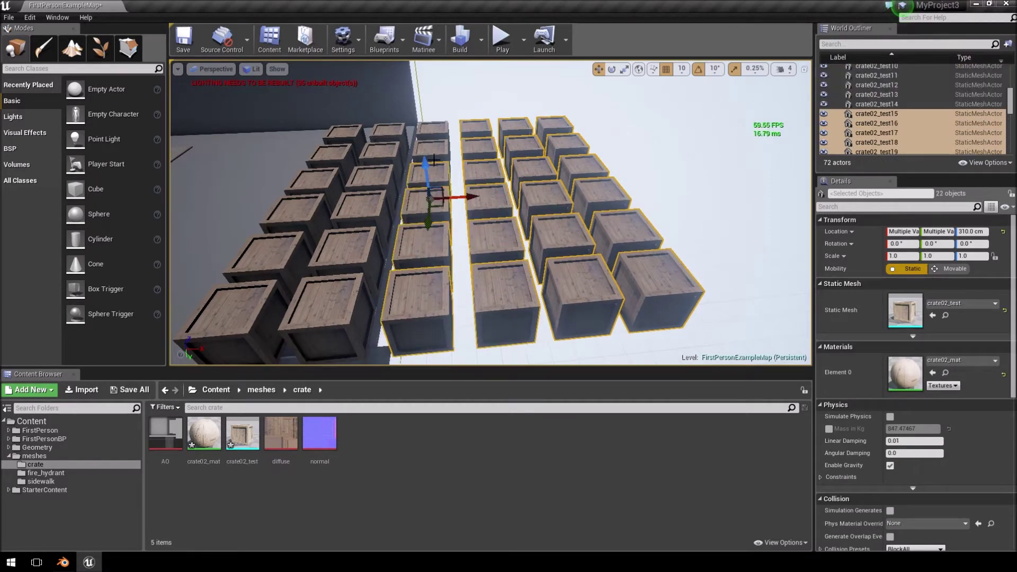
pyautogui.keyDown('ctrl'); pyautogui.click(430, 144); pyautogui.keyUp('ctrl')
pyautogui.keyDown('ctrl'); pyautogui.click(428, 131); pyautogui.keyUp('ctrl')
pyautogui.keyDown('ctrl'); pyautogui.click(388, 134); pyautogui.keyUp('ctrl')
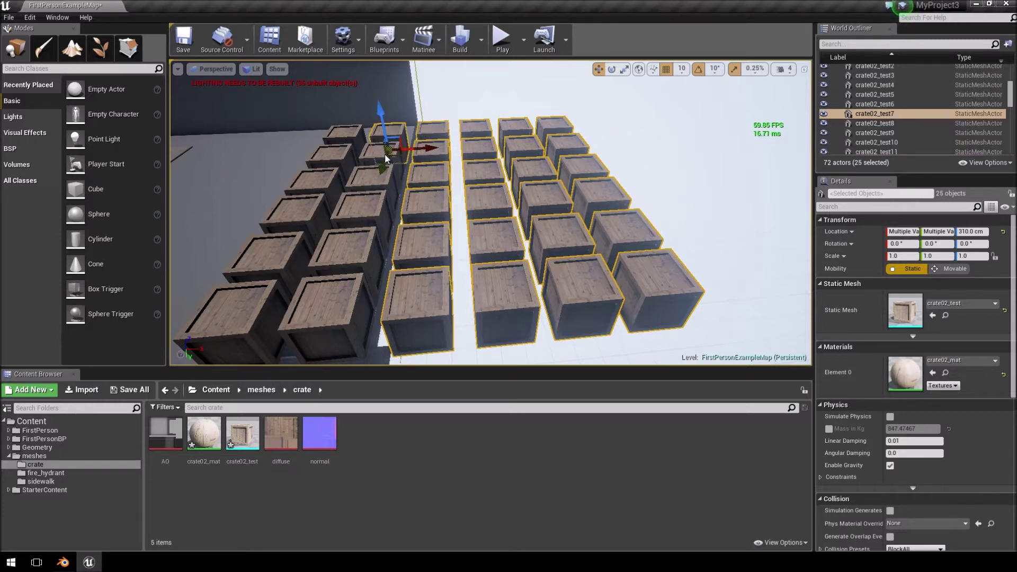
pyautogui.keyDown('ctrl'); pyautogui.click(379, 155); pyautogui.keyUp('ctrl')
pyautogui.keyDown('ctrl'); pyautogui.click(369, 179); pyautogui.keyUp('ctrl')
pyautogui.keyDown('ctrl'); pyautogui.click(355, 241); pyautogui.keyUp('ctrl')
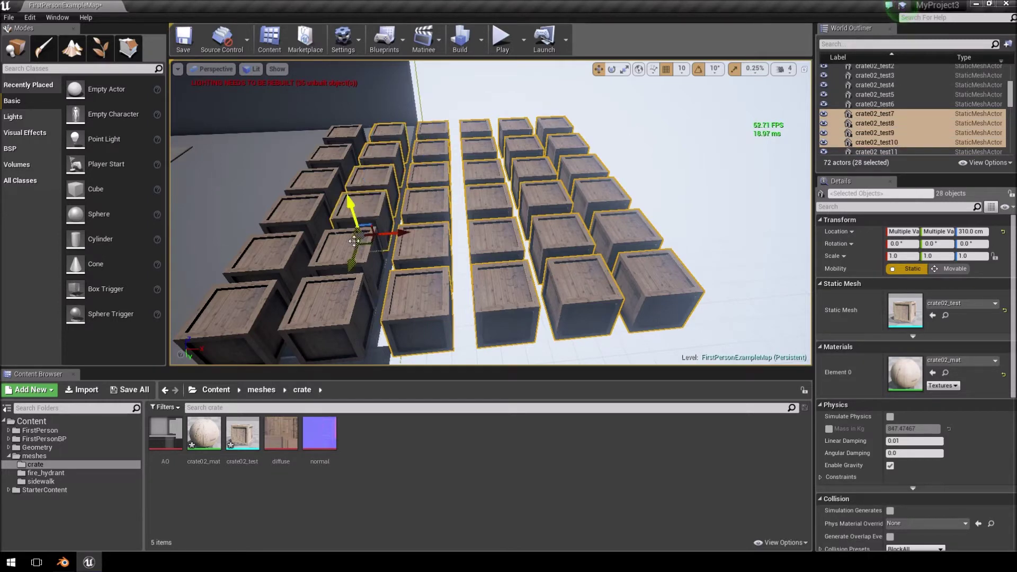
pyautogui.keyDown('ctrl'); pyautogui.click(335, 303); pyautogui.keyUp('ctrl')
pyautogui.keyDown('ctrl'); pyautogui.click(321, 258); pyautogui.keyUp('ctrl')
pyautogui.keyDown('ctrl'); pyautogui.click(262, 300); pyautogui.keyUp('ctrl')
pyautogui.keyDown('ctrl'); pyautogui.click(270, 267); pyautogui.keyUp('ctrl')
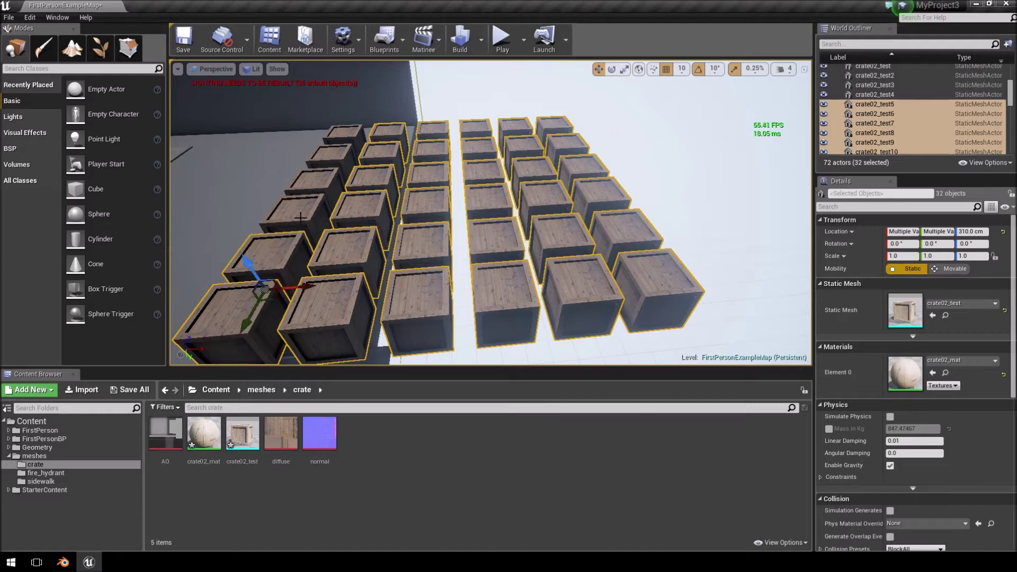
pyautogui.keyDown('ctrl'); pyautogui.click(300, 216); pyautogui.keyUp('ctrl')
pyautogui.keyDown('ctrl'); pyautogui.click(316, 183); pyautogui.keyUp('ctrl')
pyautogui.keyDown('ctrl'); pyautogui.click(328, 159); pyautogui.keyUp('ctrl')
pyautogui.keyDown('ctrl'); pyautogui.click(334, 139); pyautogui.keyUp('ctrl')
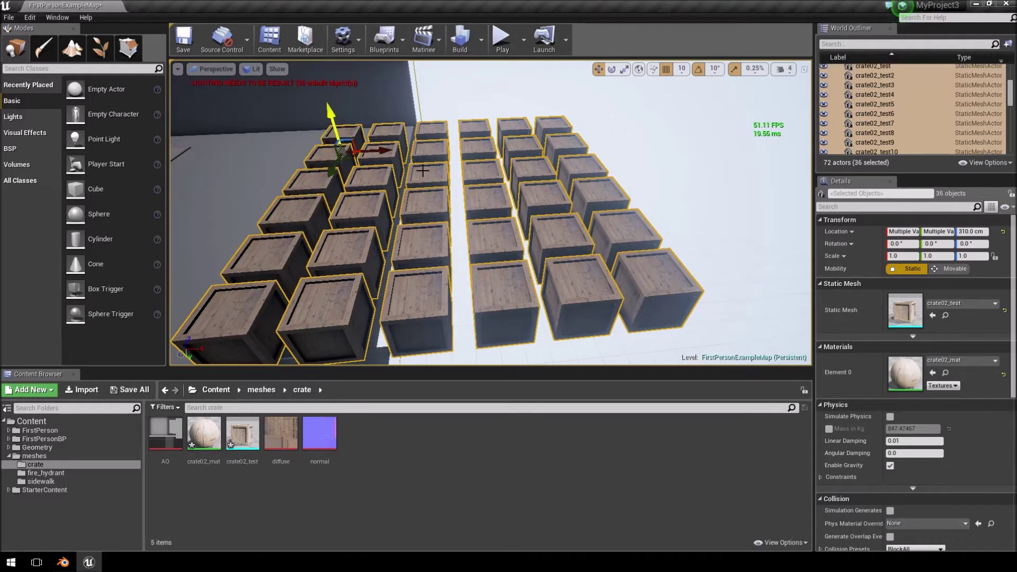
pyautogui.moveTo(422, 170); pyautogui.dragTo(322, 146, button='right')
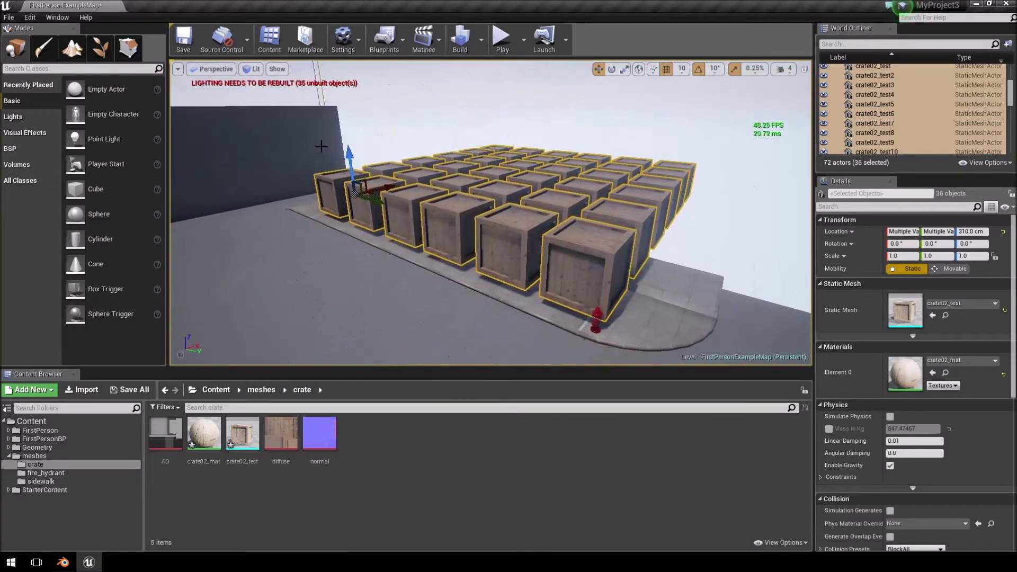
pyautogui.keyDown('alt'); pyautogui.moveTo(347, 155); pyautogui.dragTo(348, 100); pyautogui.keyUp('alt')
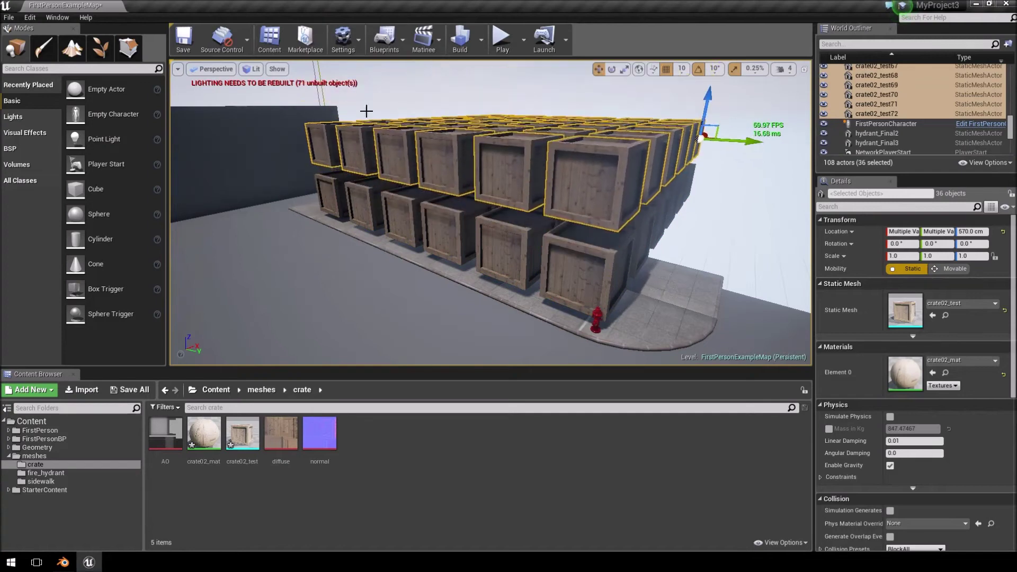
# - Duplicate the crate layer upward four more times up to Z 1600 cm, making a stack of six layers
pyautogui.moveTo(365, 110); pyautogui.dragTo(371, 154, button='right')
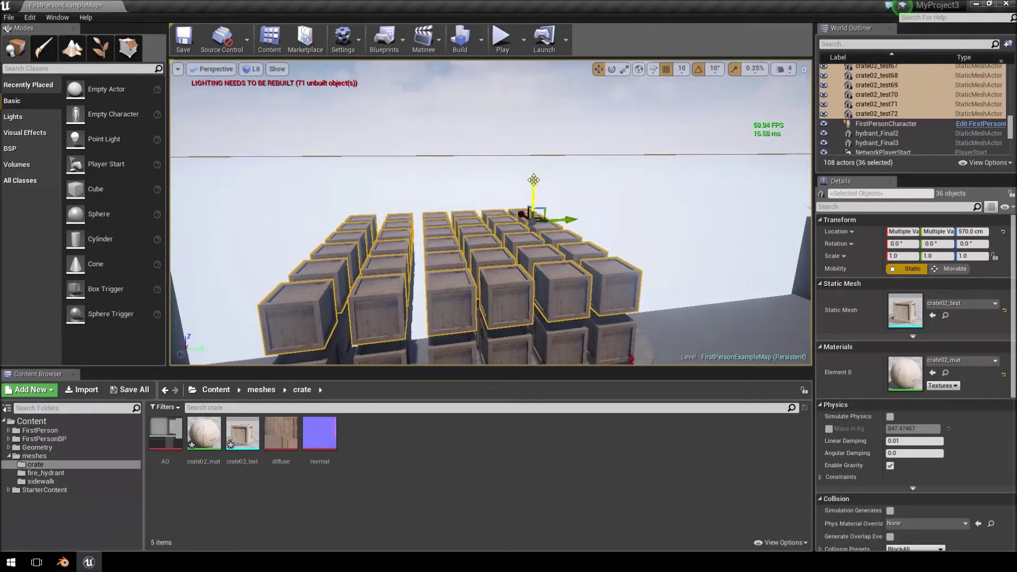
pyautogui.keyDown('alt'); pyautogui.moveTo(544, 175); pyautogui.dragTo(536, 86); pyautogui.keyUp('alt')
pyautogui.moveTo(536, 88); pyautogui.dragTo(536, 91, button='right')
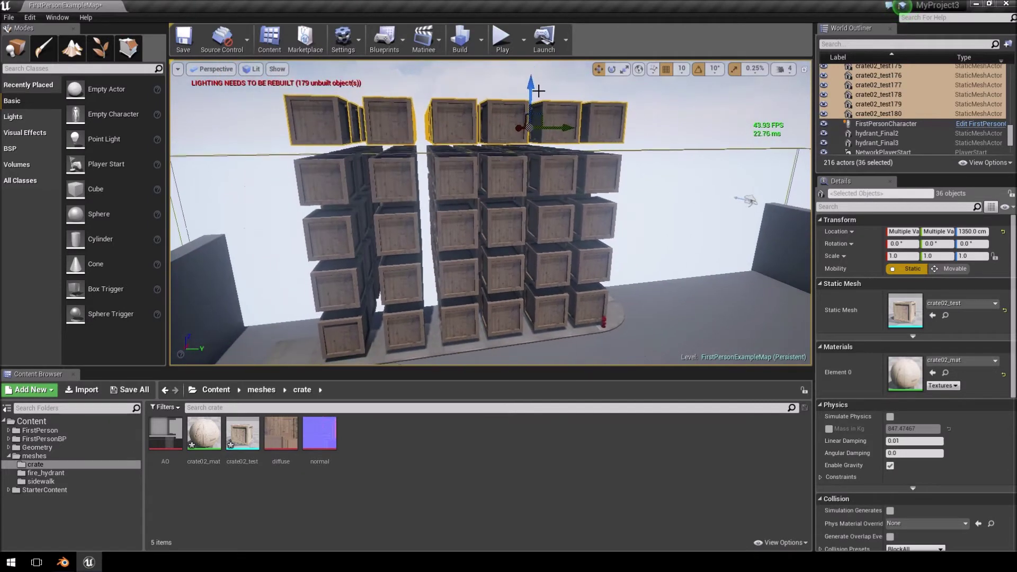
pyautogui.keyDown('alt'); pyautogui.moveTo(534, 88); pyautogui.dragTo(534, 49); pyautogui.keyUp('alt')
# - Start playing the level in the viewport and walk the character toward the crate stack
pyautogui.moveTo(540, 106); pyautogui.dragTo(524, 144, button='right')
pyautogui.moveTo(358, 219); pyautogui.dragTo(327, 221, button='right')
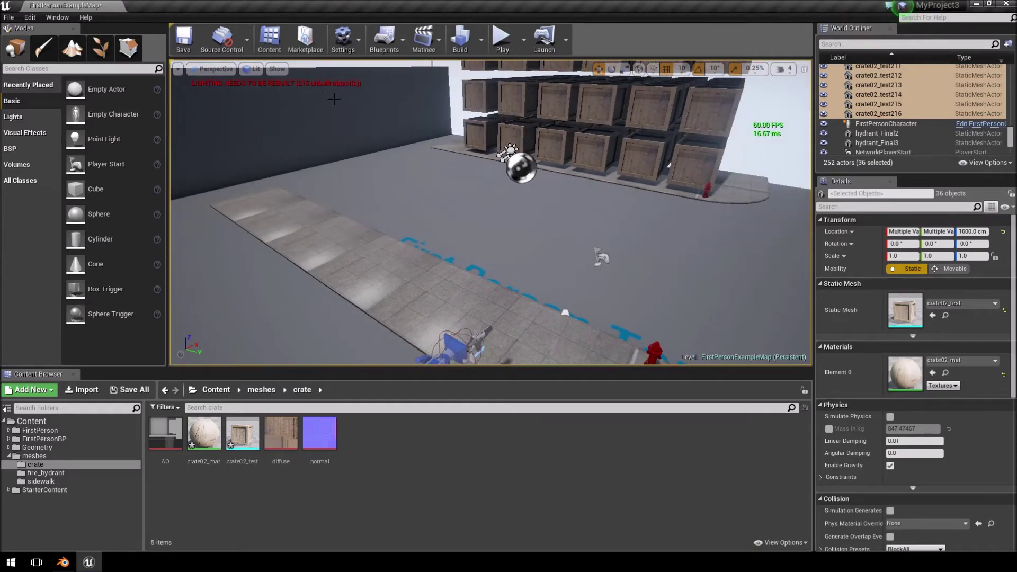
pyautogui.moveTo(417, 100); pyautogui.dragTo(572, 173, button='right')
pyautogui.click(502, 37)
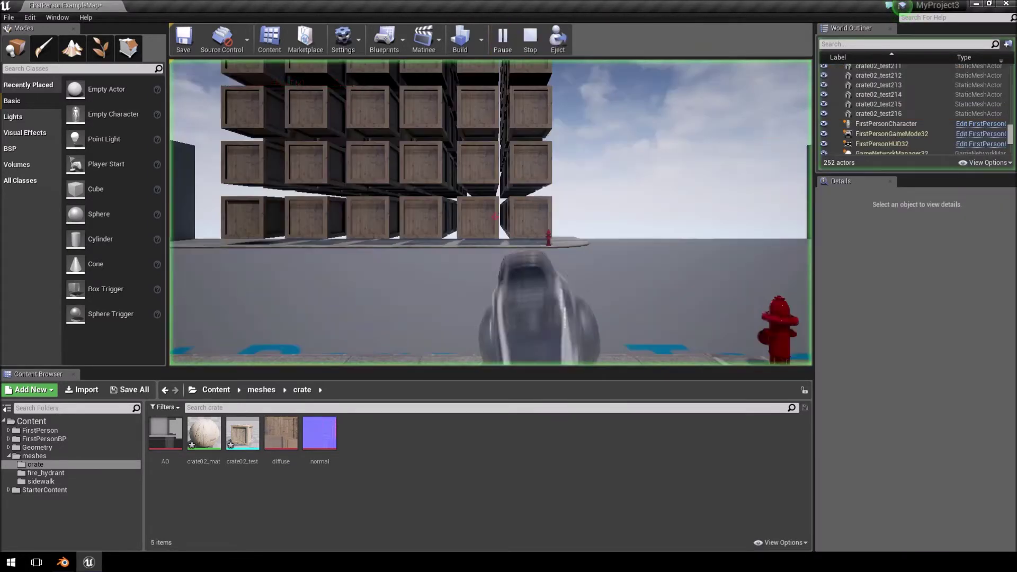
pyautogui.press('w')
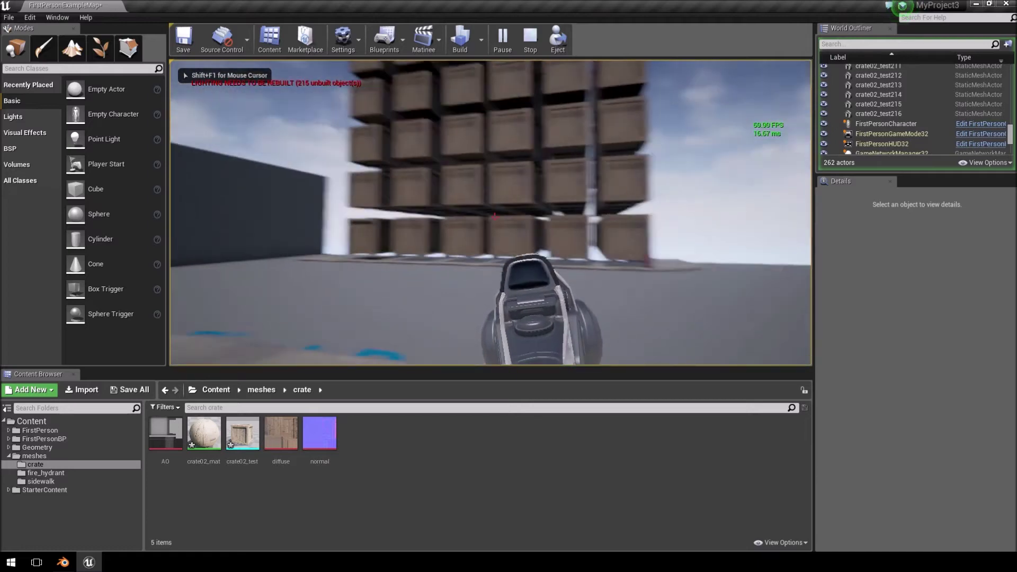
# - Recall the Stat SceneRendering console command to display the rendering statistics, and examine them while moving around the crate stack
pyautogui.press('`')
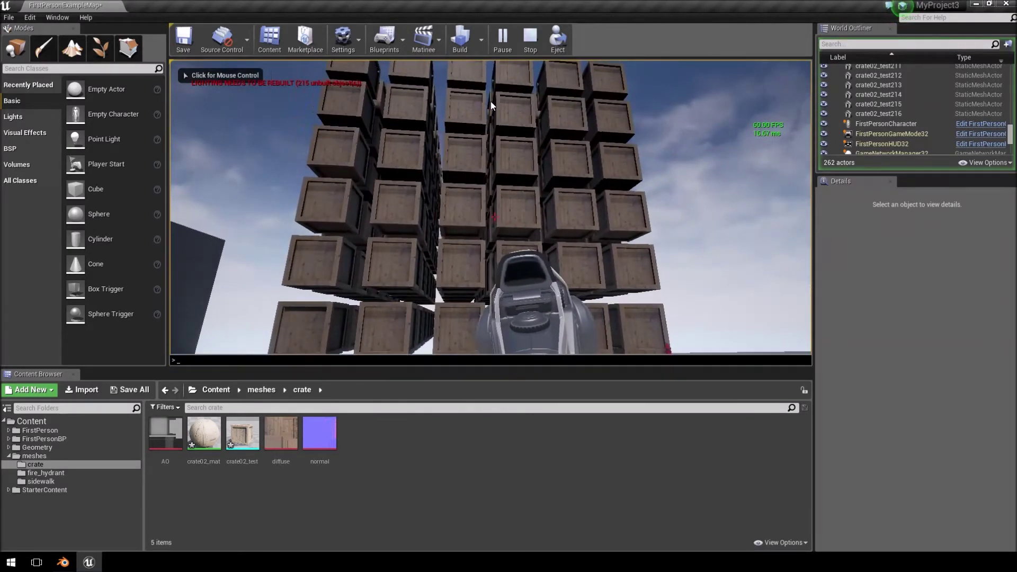
pyautogui.press('Up')
pyautogui.press('Return')
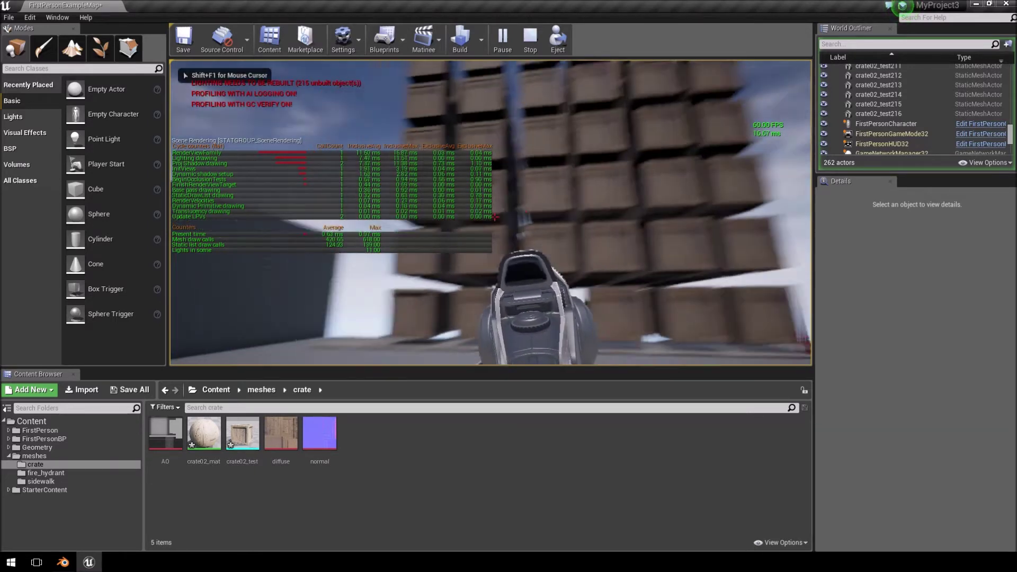
pyautogui.press('d')
pyautogui.press('d')
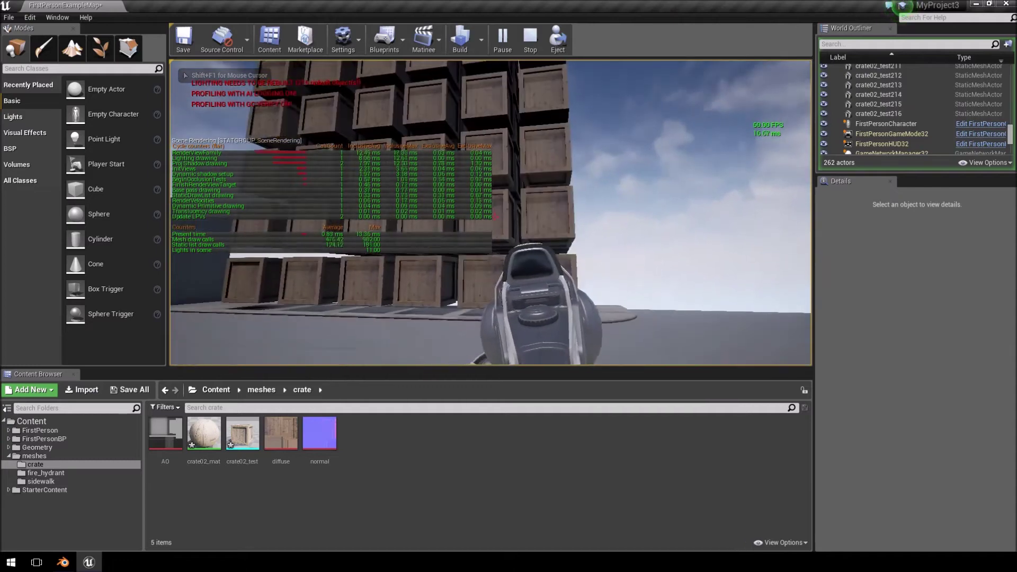
# - Walk around the crate stack and examine the scene rendering statistics from different angles and distances
pyautogui.press('d')
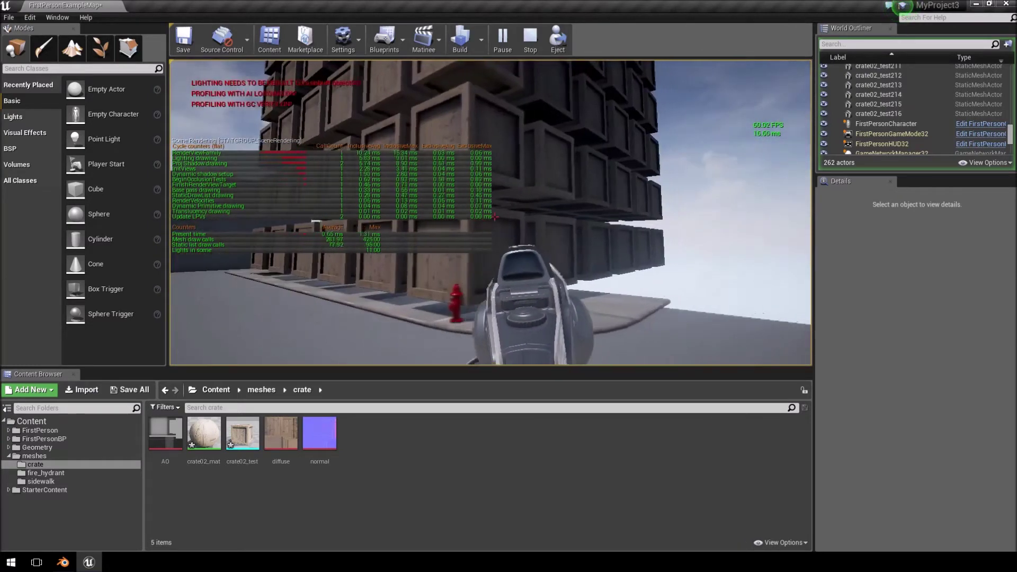
pyautogui.press('s')
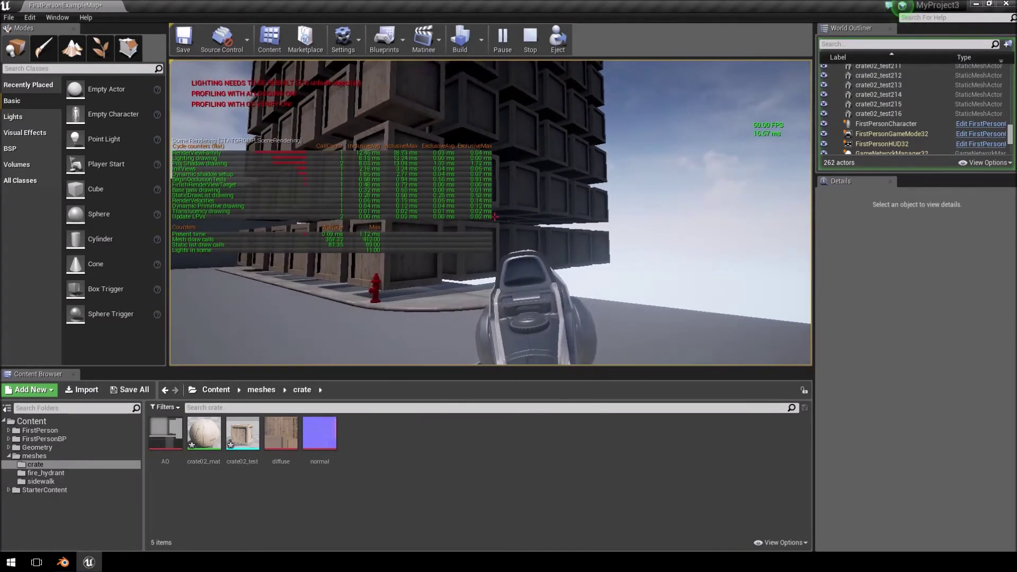
pyautogui.press('w')
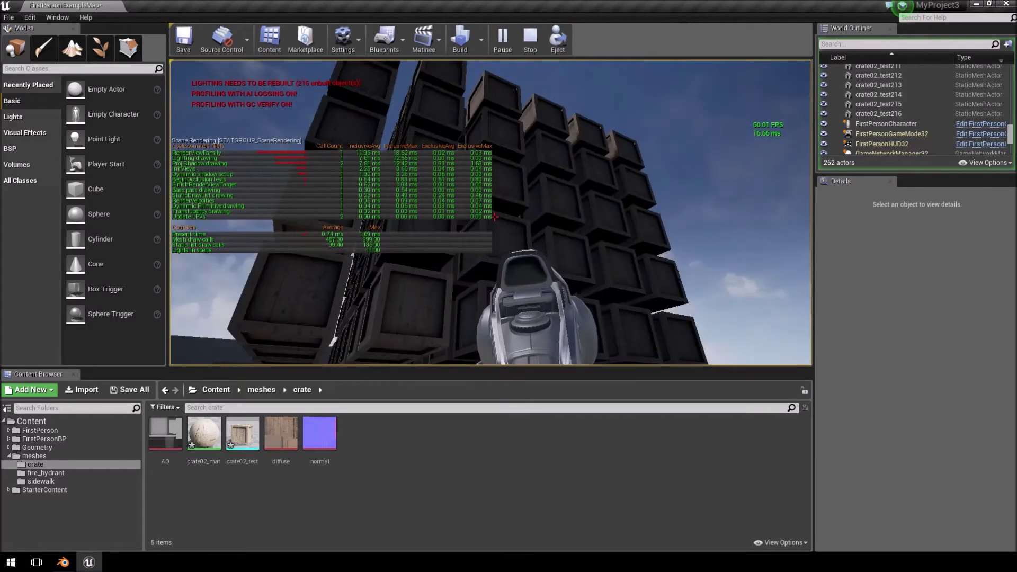
pyautogui.press('s')
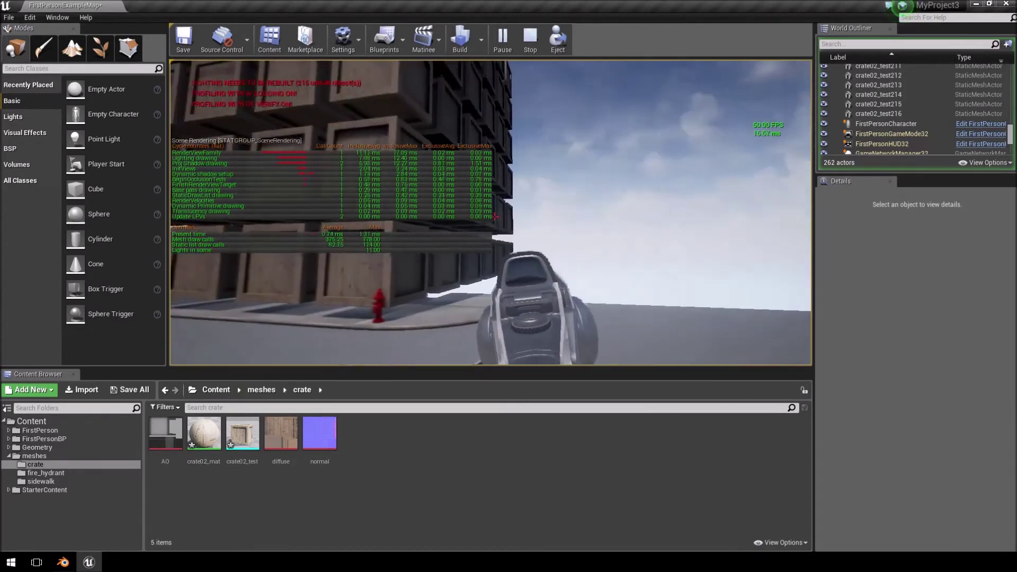
pyautogui.press('s')
pyautogui.press('a')
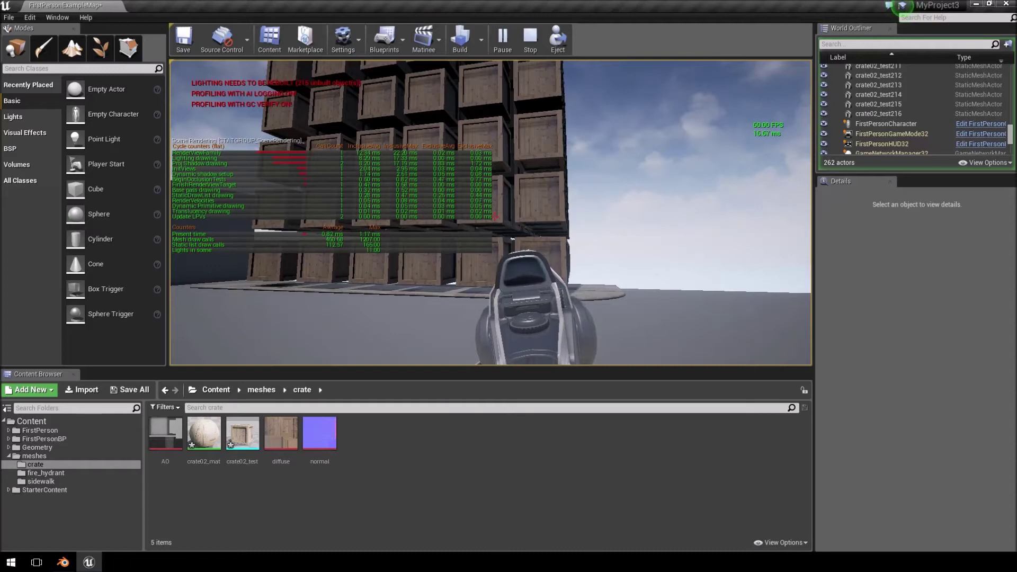
# - Restart the play session, repeat the Stat SceneRendering console command to hide the statistics, and stop playing
pyautogui.press('Escape')
pyautogui.press('`')
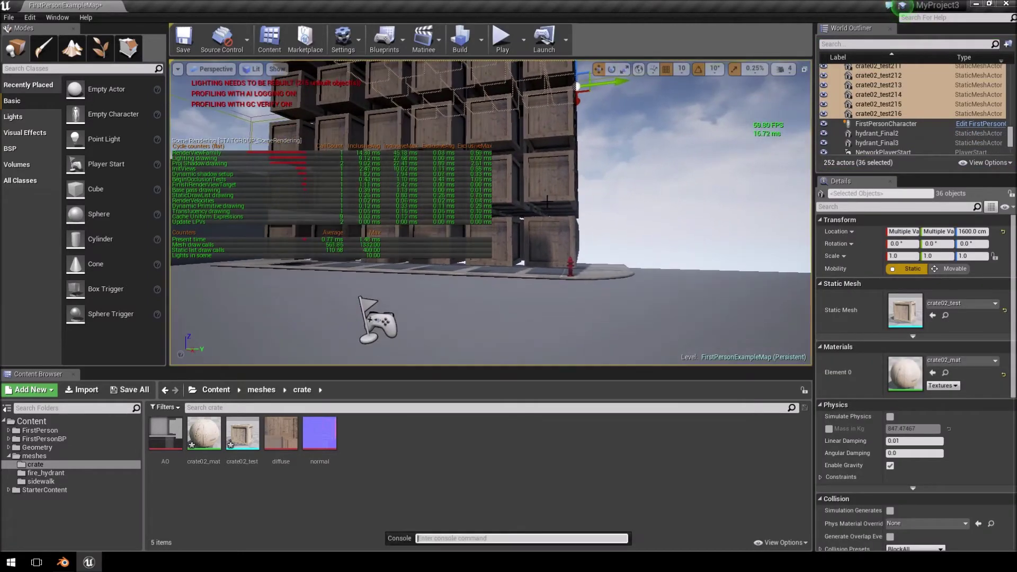
pyautogui.press('`')
pyautogui.press('`')
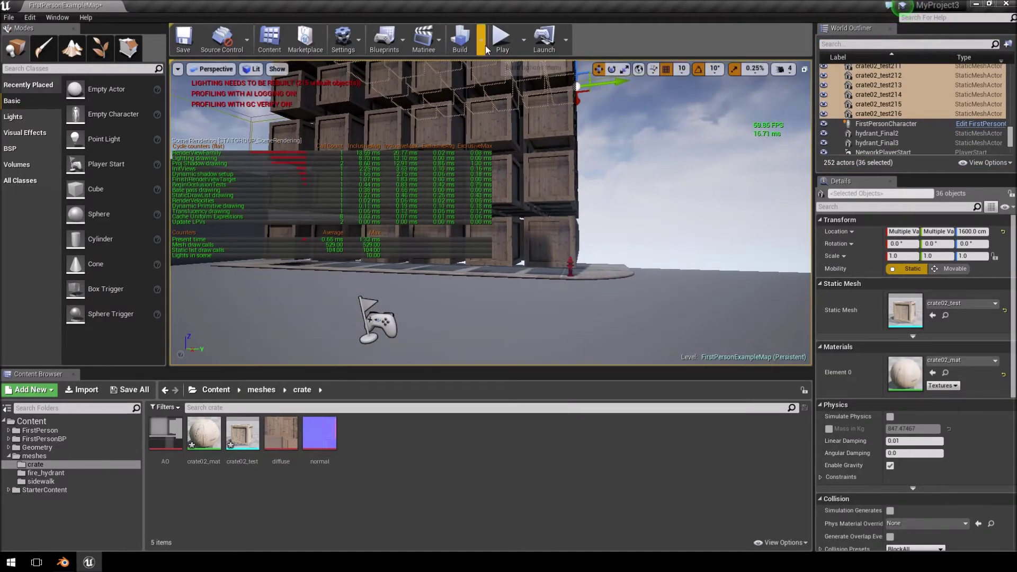
pyautogui.click(502, 36)
pyautogui.press('`')
pyautogui.press('Up')
pyautogui.press('Return')
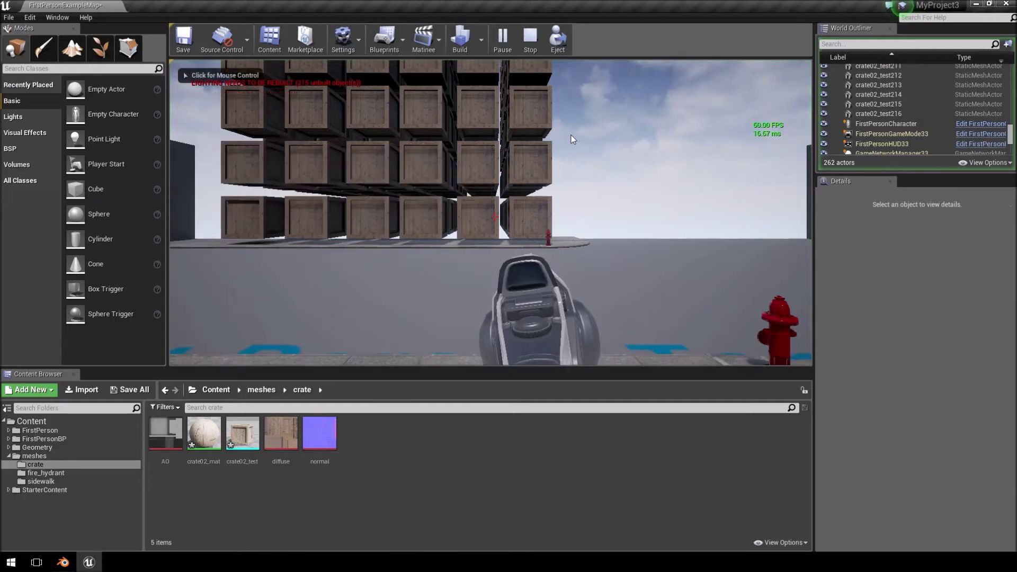
pyautogui.press('Escape')
# - Undo the upward crate duplications back to the single ground layer of 36 crates
pyautogui.moveTo(568, 194)
pyautogui.mouseDown(button='right')
pyautogui.moveTo(589, 201)
pyautogui.moveTo(568, 194)
pyautogui.mouseUp(button='right')
pyautogui.press('s')
pyautogui.hotkey('ctrl', 'z')
pyautogui.hotkey('ctrl', 'z')
pyautogui.hotkey('ctrl', 'z')
pyautogui.hotkey('ctrl', 'z')
pyautogui.hotkey('ctrl', 'z')
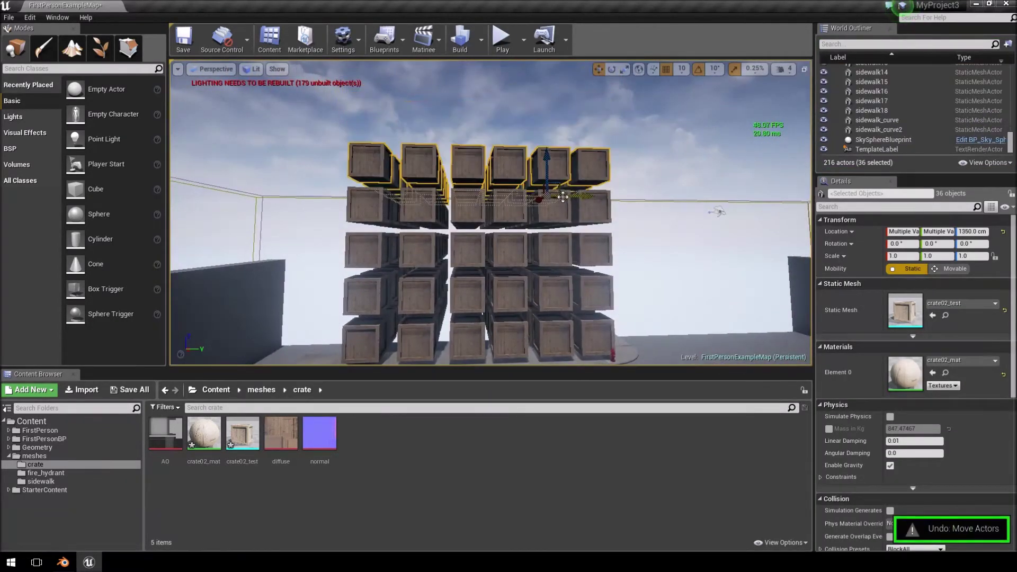
pyautogui.hotkey('ctrl', 'z')
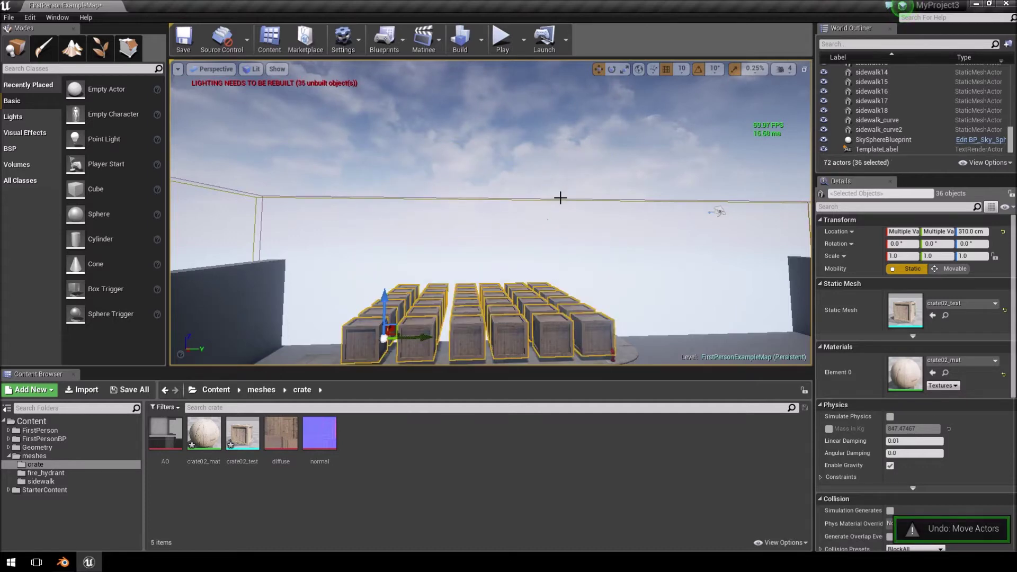
# - Delete the remaining grid of 36 crates from the level
pyautogui.moveTo(560, 197); pyautogui.dragTo(556, 205, button='right')
pyautogui.press('Delete')
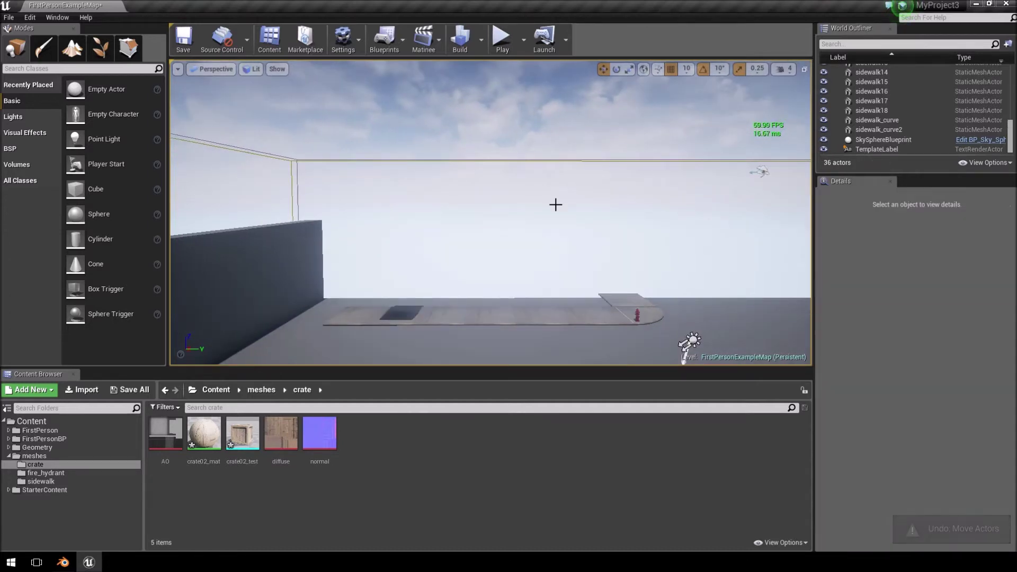
pyautogui.rightClick(550, 245)
pyautogui.click(457, 228)
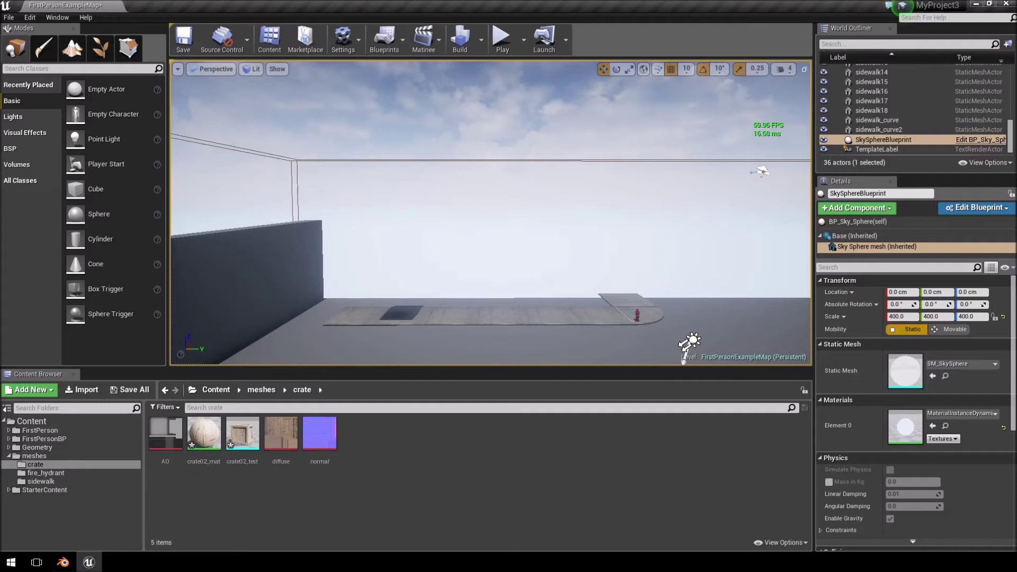
pyautogui.moveTo(485, 230); pyautogui.dragTo(542, 215, button='right')
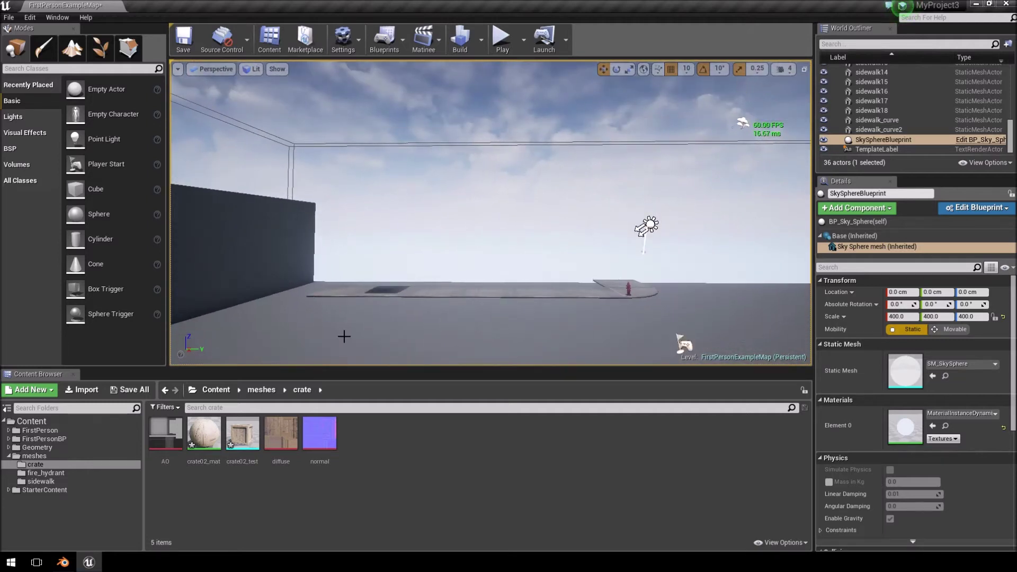
# - Switch to Blender and duplicate the crate 3 m along the X axis
pyautogui.click(63, 562)
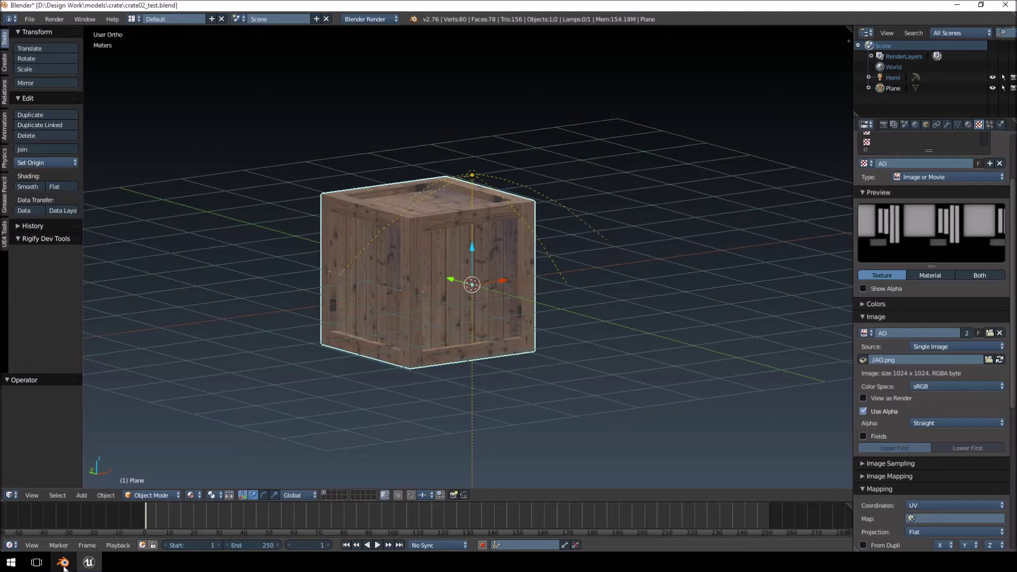
pyautogui.scroll(-6, 519, 244)
pyautogui.moveTo(586, 228); pyautogui.dragTo(515, 278, button='middle')
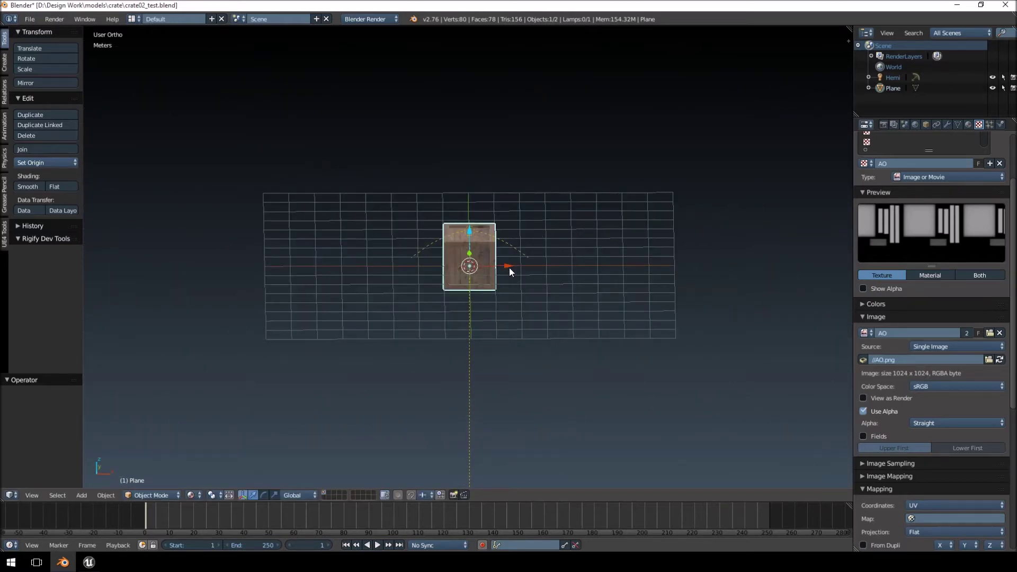
pyautogui.hotkey('shift', 'd')
pyautogui.rightClick(528, 263)
pyautogui.keyDown('ctrl'); pyautogui.moveTo(509, 267); pyautogui.dragTo(577, 265); pyautogui.keyUp('ctrl')
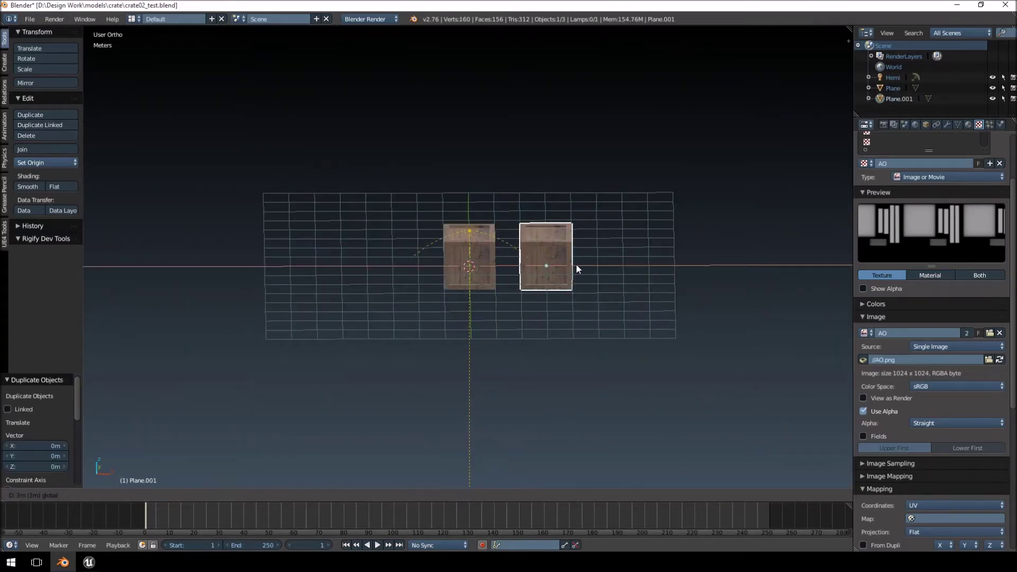
pyautogui.click(577, 262)
# - Add two more crate copies on the negative X side, offsetting them by -6 m and -3 m
pyautogui.hotkey('shift', 'd')
pyautogui.press('x')
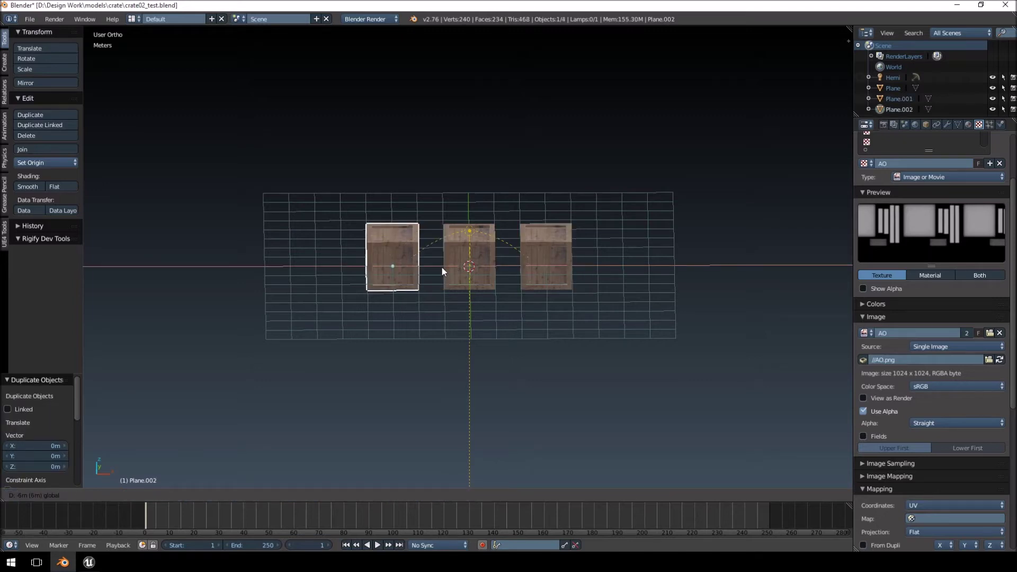
pyautogui.click(436, 266)
pyautogui.hotkey('shift', 'd')
pyautogui.press('x')
pyautogui.click(360, 265)
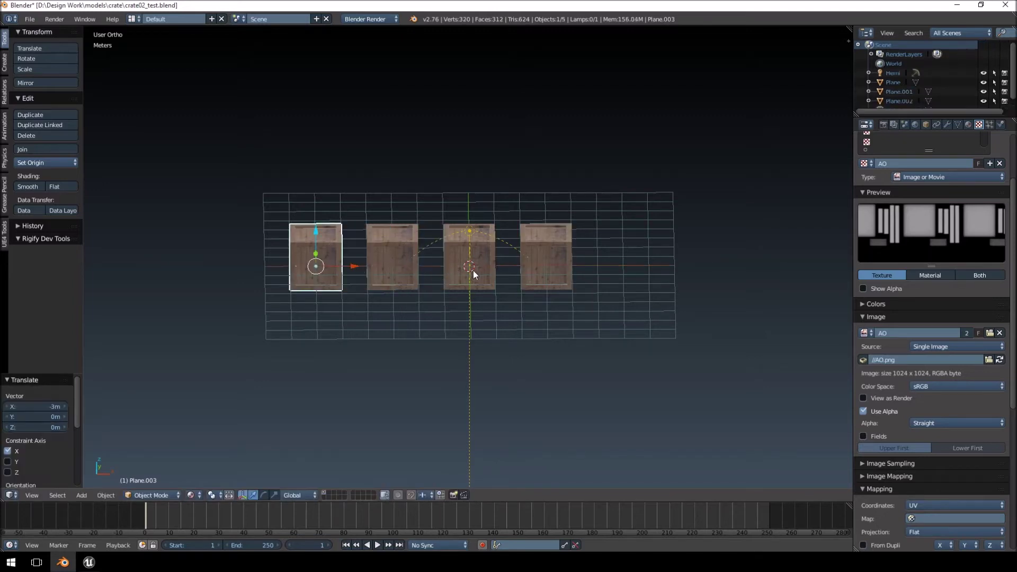
# - Duplicate the crate 12 m and another 3 m along positive X, completing a row of six crates
pyautogui.hotkey('shift', 'd')
pyautogui.press('x')
pyautogui.click(660, 274)
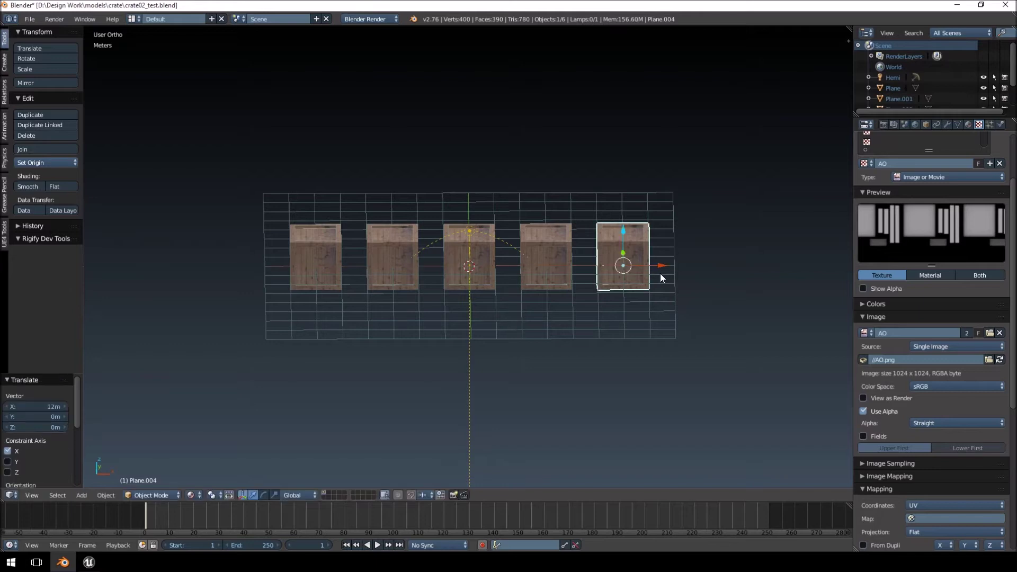
pyautogui.hotkey('shift', 'd')
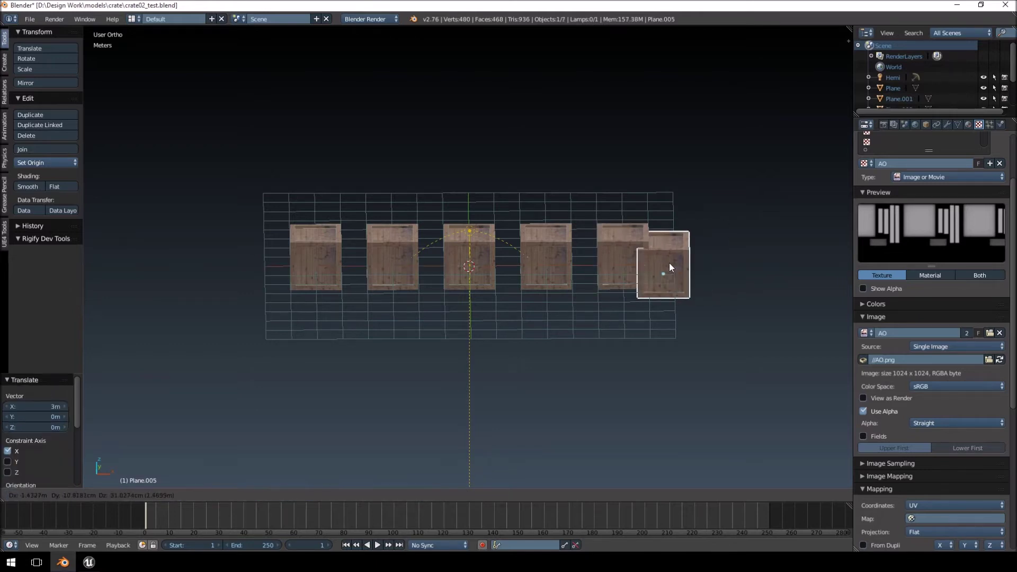
pyautogui.press('x')
pyautogui.click(672, 265)
# - Select all six crates in the row and duplicate them 3 m along the Y axis
pyautogui.moveTo(673, 265); pyautogui.dragTo(623, 286, button='middle')
pyautogui.keyDown('shift'); pyautogui.rightClick(571, 308); pyautogui.keyUp('shift')
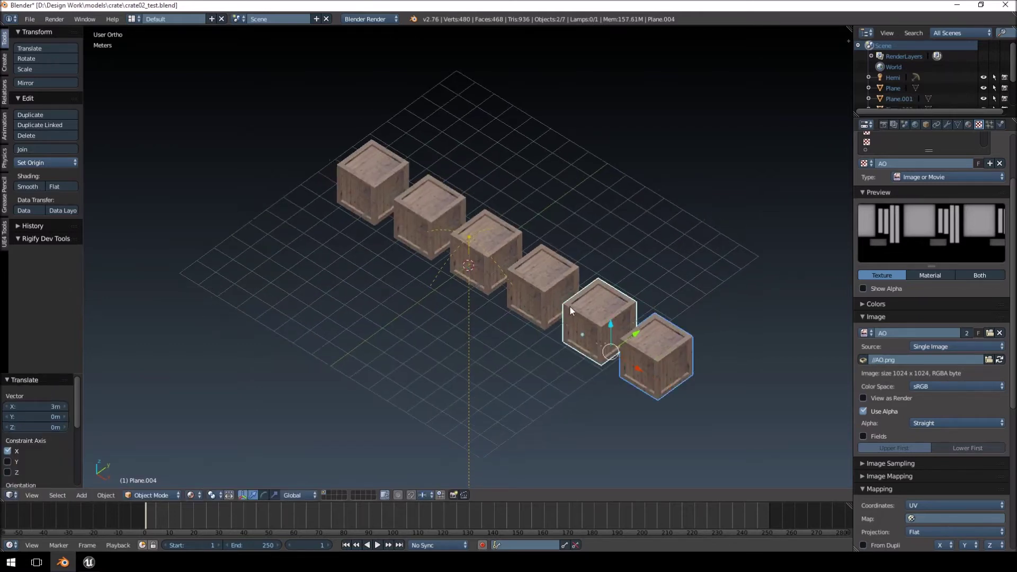
pyautogui.keyDown('shift'); pyautogui.click(478, 253); pyautogui.keyUp('shift')
pyautogui.keyDown('shift'); pyautogui.click(428, 217); pyautogui.keyUp('shift')
pyautogui.hotkey('shift', 'd')
pyautogui.click(570, 250)
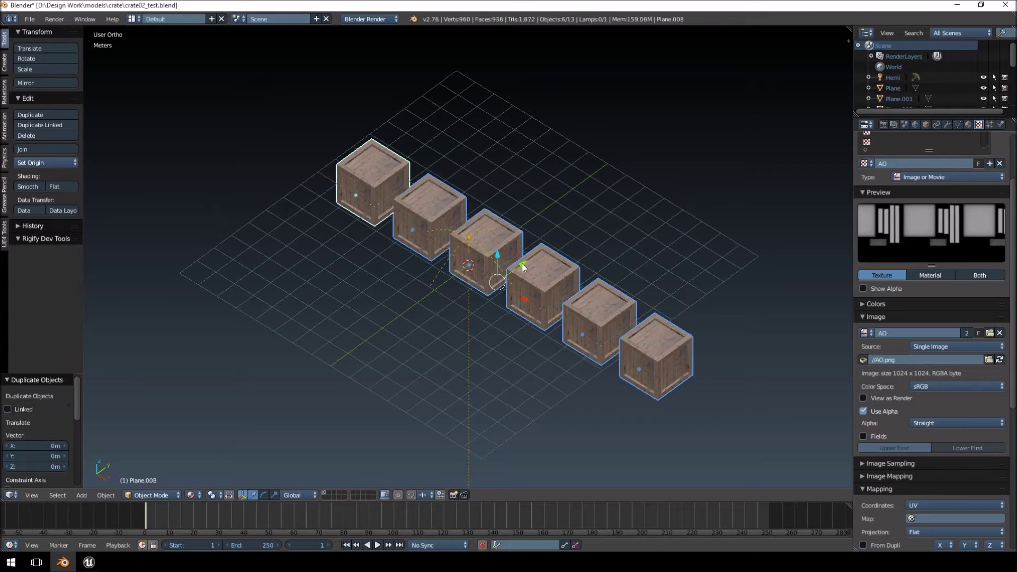
pyautogui.keyDown('ctrl'); pyautogui.moveTo(522, 262); pyautogui.dragTo(571, 234); pyautogui.keyUp('ctrl')
pyautogui.moveTo(617, 232); pyautogui.dragTo(546, 261, button='right')
pyautogui.rightClick(635, 239)
pyautogui.moveTo(637, 241); pyautogui.dragTo(563, 409, button='middle')
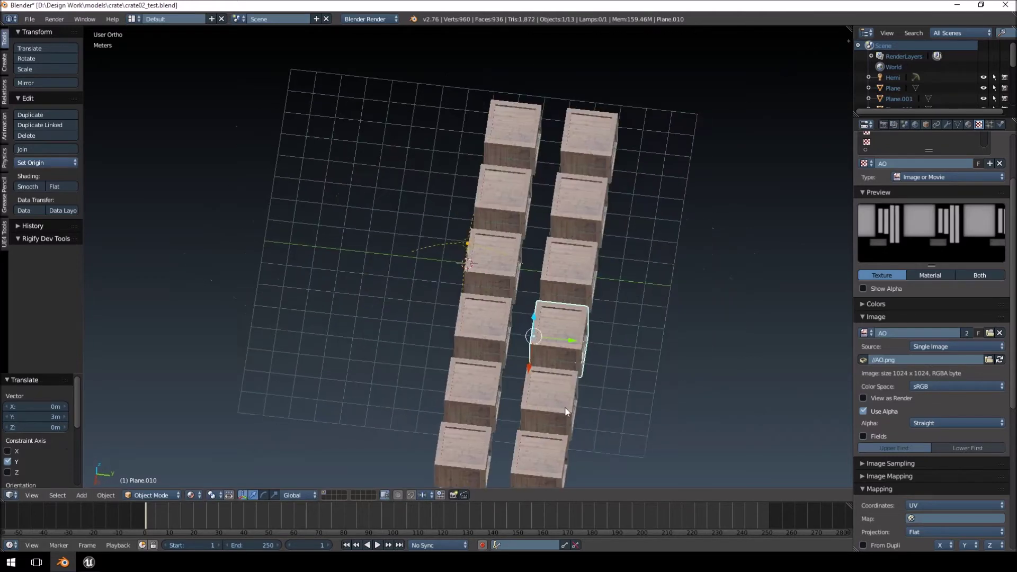
pyautogui.hotkey('shift', 'd')
pyautogui.rightClick(575, 354)
pyautogui.hotkey('ctrl', 'z')
pyautogui.hotkey('ctrl', 'z')
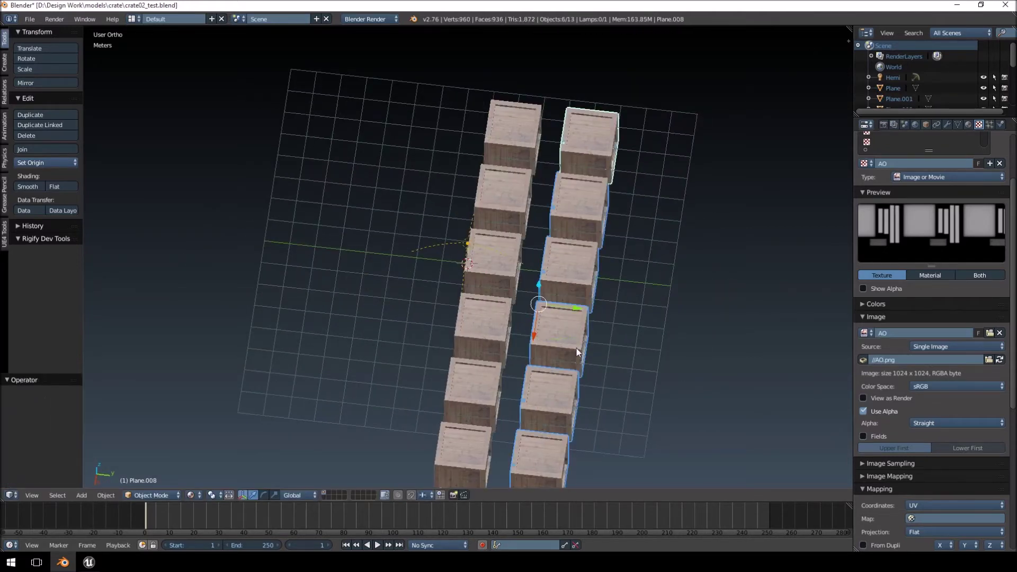
# - Duplicate the crate row along Y four more times at 3 m spacing, making a six-by-six grid
pyautogui.hotkey('shift', 'd')
pyautogui.rightClick(580, 316)
pyautogui.keyDown('ctrl'); pyautogui.moveTo(579, 313); pyautogui.dragTo(646, 297); pyautogui.keyUp('ctrl')
pyautogui.hotkey('shift', 'd')
pyautogui.rightClick(432, 308)
pyautogui.hotkey('shift', 'd')
pyautogui.press('Escape')
pyautogui.hotkey('shift', 'd')
pyautogui.press('Escape')
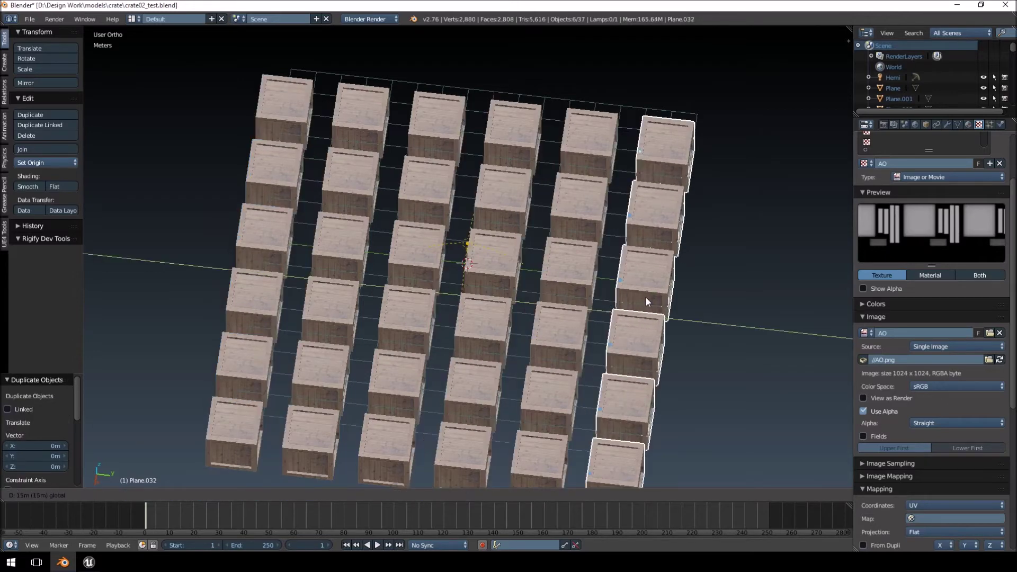
# - Select everything in the scene, including the lamp, and duplicate it in place
pyautogui.press('a')
pyautogui.press('a')
pyautogui.moveTo(494, 317); pyautogui.dragTo(595, 275, button='middle')
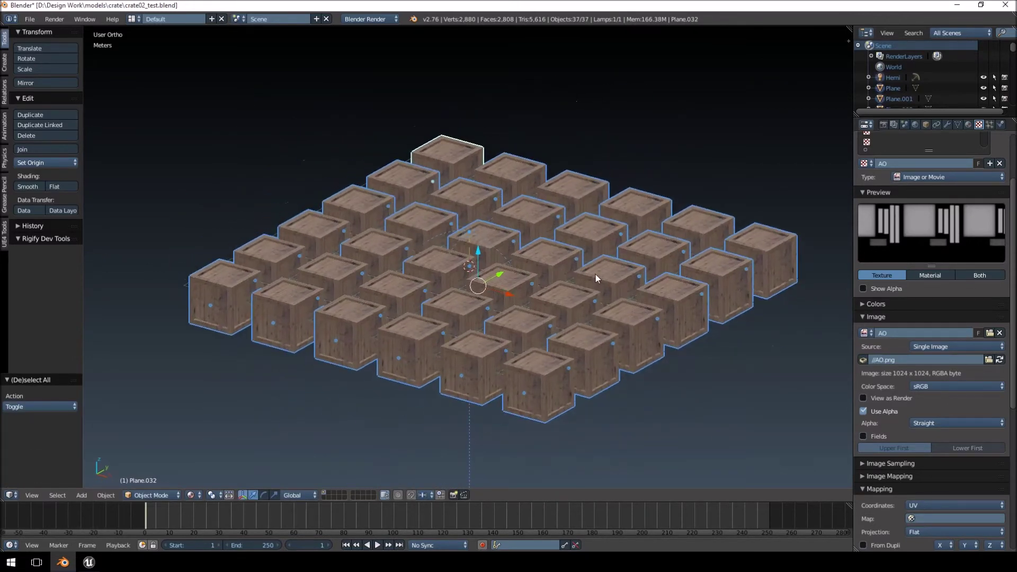
pyautogui.hotkey('shift', 'd')
pyautogui.press('Escape')
pyautogui.click(475, 251)
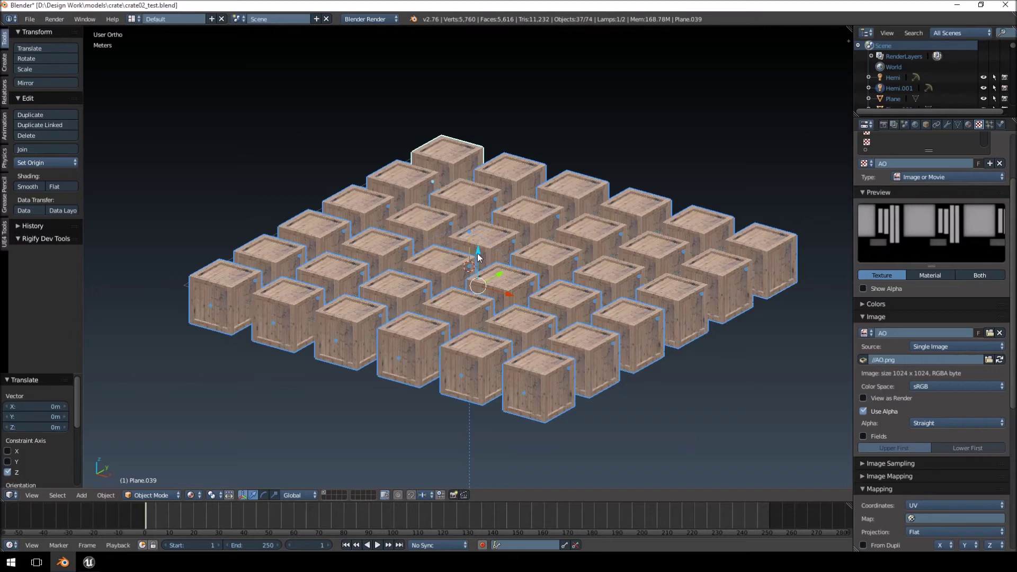
# - Select all objects again and duplicate them upward twice at 3 m spacing along Z, making three layers
pyautogui.press('a')
pyautogui.press('a')
pyautogui.moveTo(477, 251); pyautogui.dragTo(480, 112)
pyautogui.hotkey('ctrl', 'z')
pyautogui.hotkey('shift', 'd')
pyautogui.rightClick(482, 233)
pyautogui.hotkey('shift', 'd')
pyautogui.rightClick(491, 220)
pyautogui.scroll(-3, 590, 166)
pyautogui.moveTo(519, 176); pyautogui.dragTo(586, 239, button='middle')
pyautogui.scroll(-1, 590, 167)
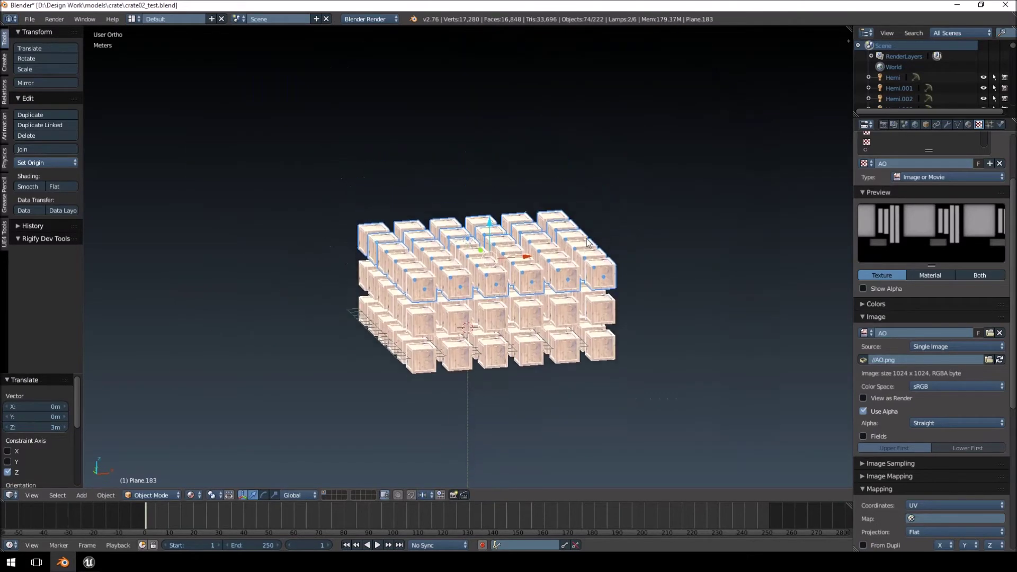
# - Duplicate the top crate layer upward twice more at 3 m spacing, making a five-layer stack
pyautogui.hotkey('shift', 'd')
pyautogui.press('Escape')
pyautogui.moveTo(490, 221); pyautogui.dragTo(490, 149)
pyautogui.hotkey('shift', 'd')
pyautogui.press('Escape')
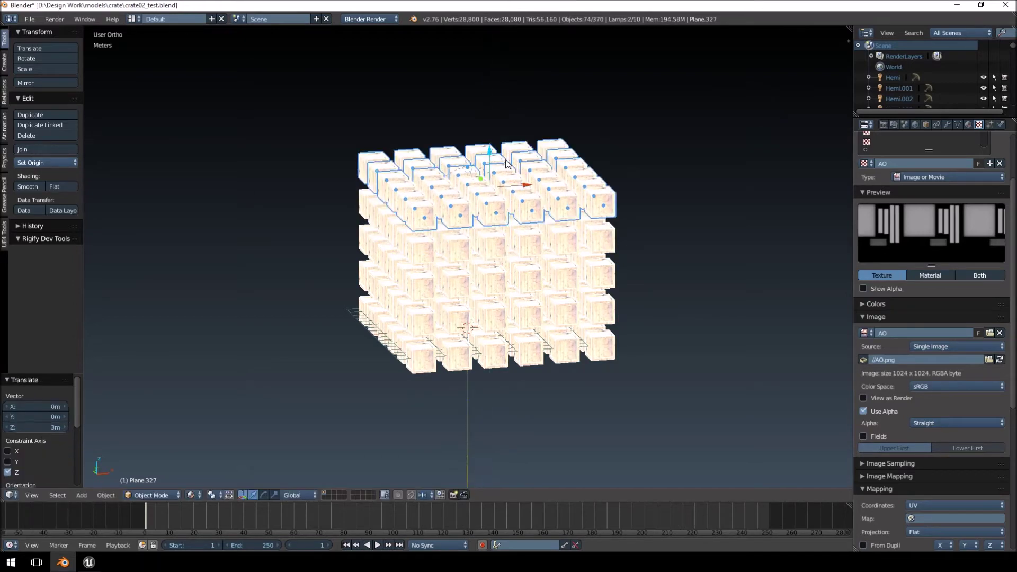
# - Delete a duplicated Hemi lamp at the top of the crate stack
pyautogui.moveTo(505, 160); pyautogui.dragTo(488, 163, button='middle')
pyautogui.rightClick(462, 173)
pyautogui.press('x')
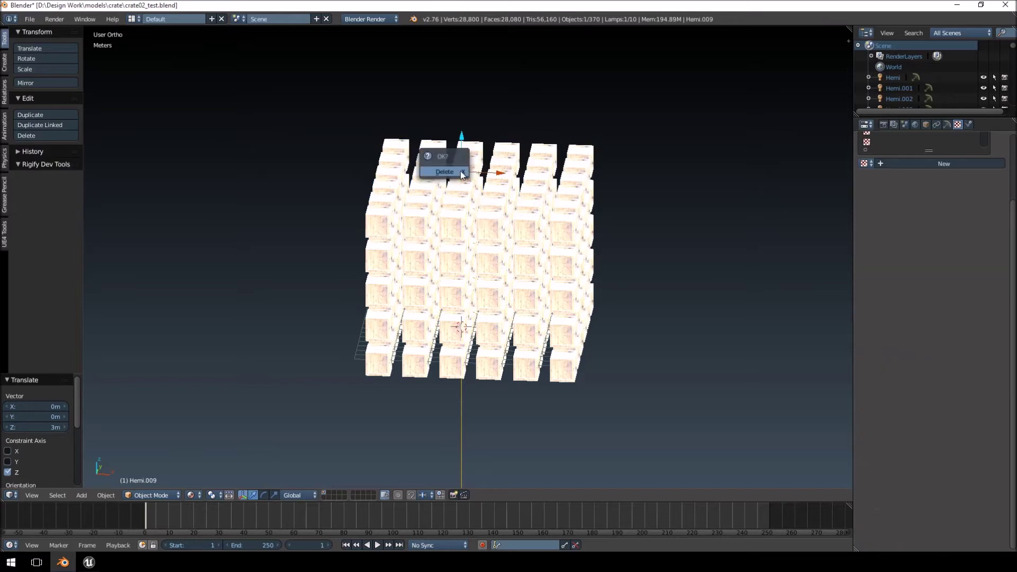
pyautogui.click(443, 172)
# - Delete the duplicated lamps Hemi.001 through Hemi.008 one after another, keeping only the original Hemi lamp
pyautogui.click(900, 87)
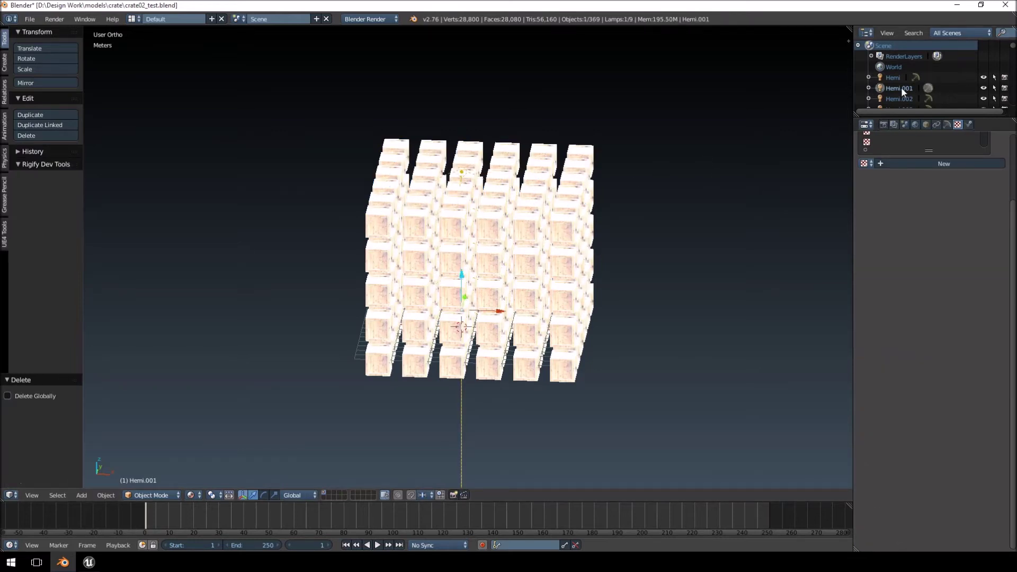
pyautogui.rightClick(899, 89)
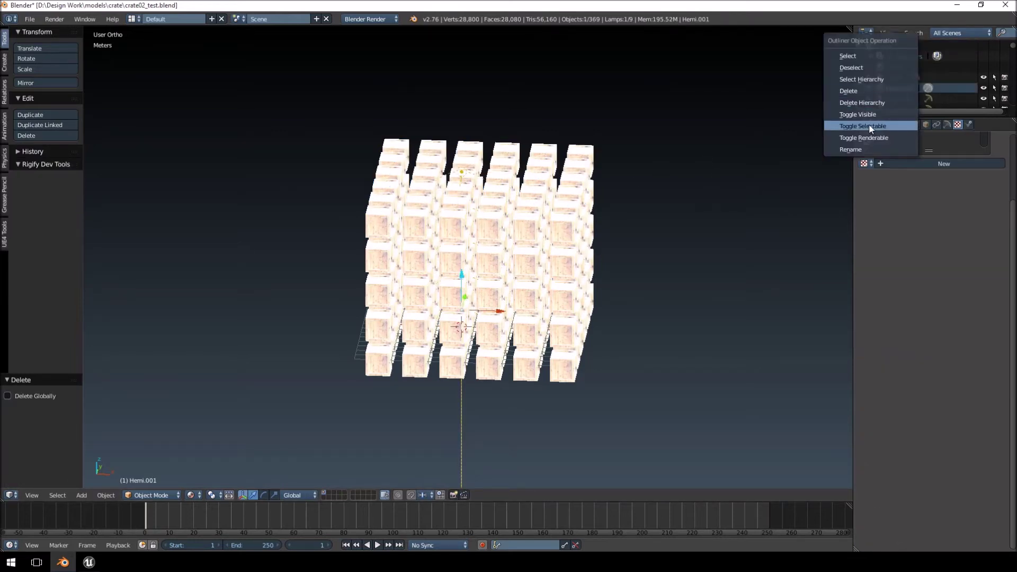
pyautogui.click(874, 90)
pyautogui.rightClick(904, 88)
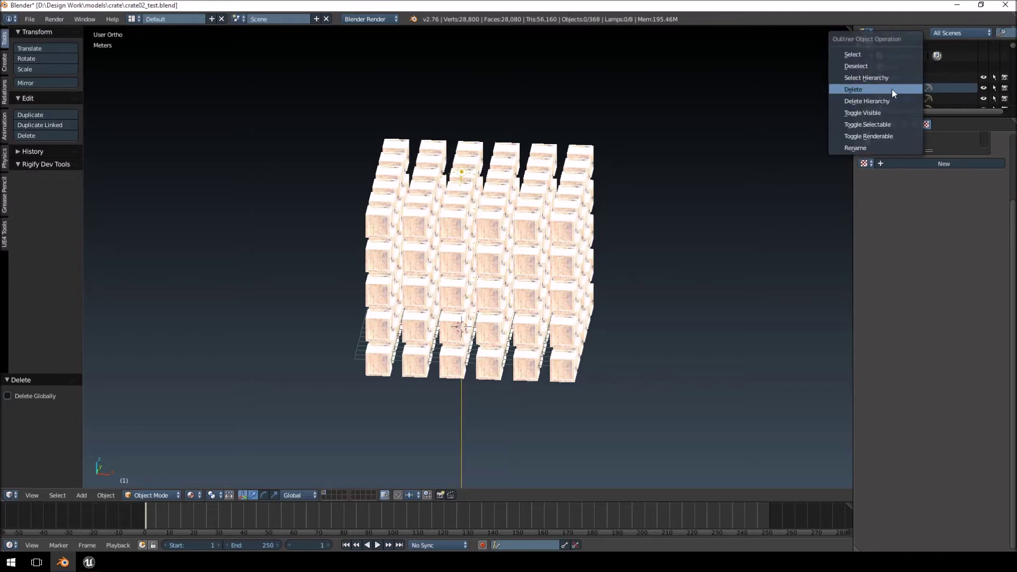
pyautogui.click(891, 89)
pyautogui.rightClick(907, 88)
pyautogui.click(883, 91)
pyautogui.rightClick(902, 93)
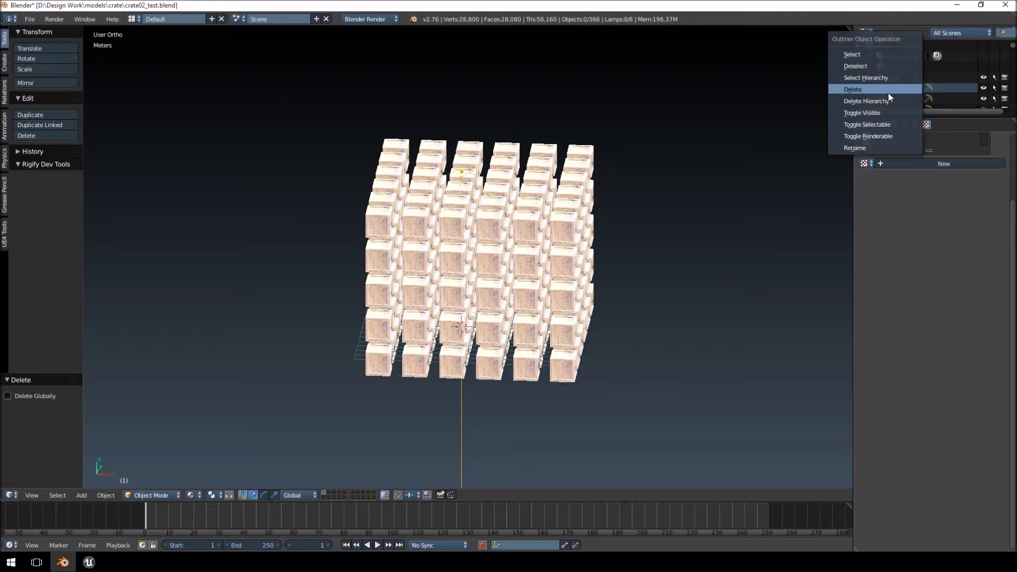
pyautogui.click(887, 91)
pyautogui.rightClick(902, 94)
pyautogui.click(897, 92)
pyautogui.rightClick(907, 90)
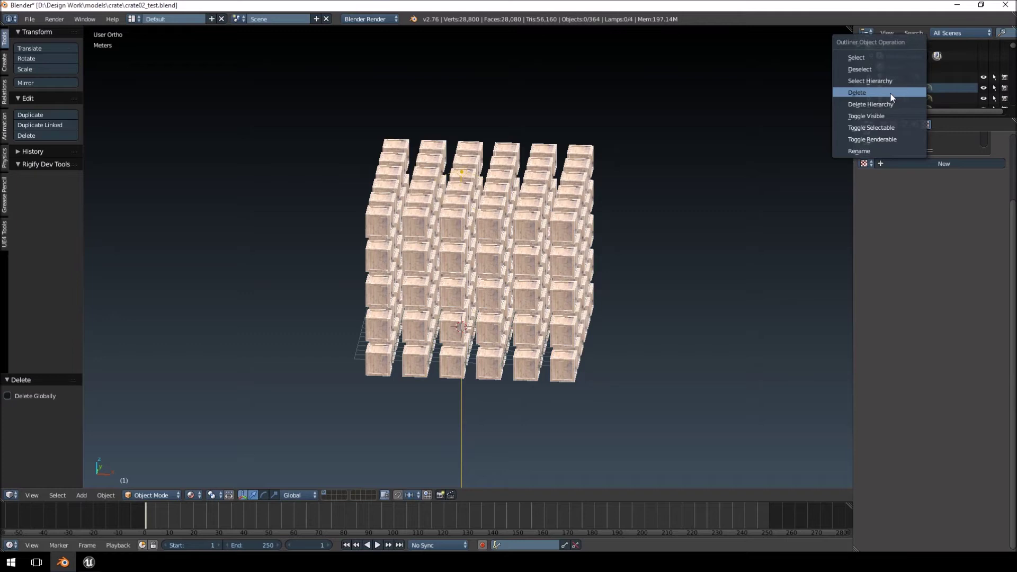
pyautogui.click(891, 91)
pyautogui.rightClick(905, 88)
pyautogui.click(903, 90)
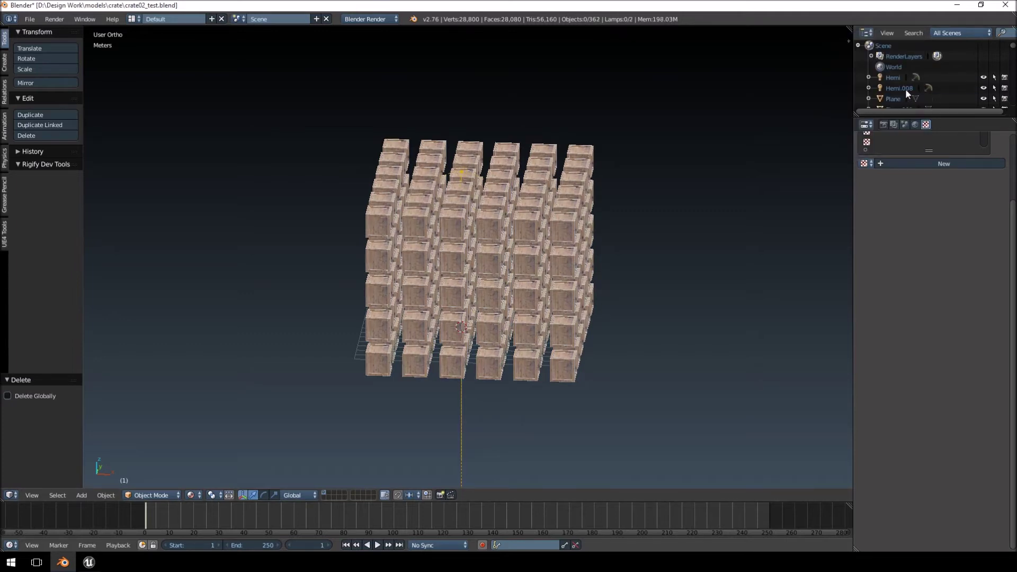
pyautogui.rightClick(907, 88)
pyautogui.click(898, 91)
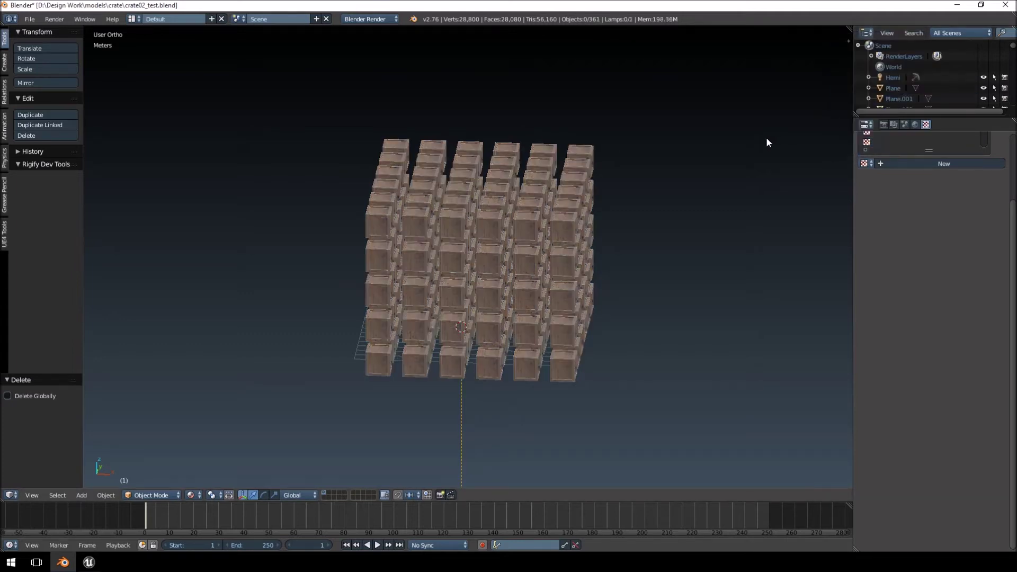
# - Select all objects and examine the crate stack from an angled view, up close and from farther away
pyautogui.rightClick(562, 215)
pyautogui.press('a')
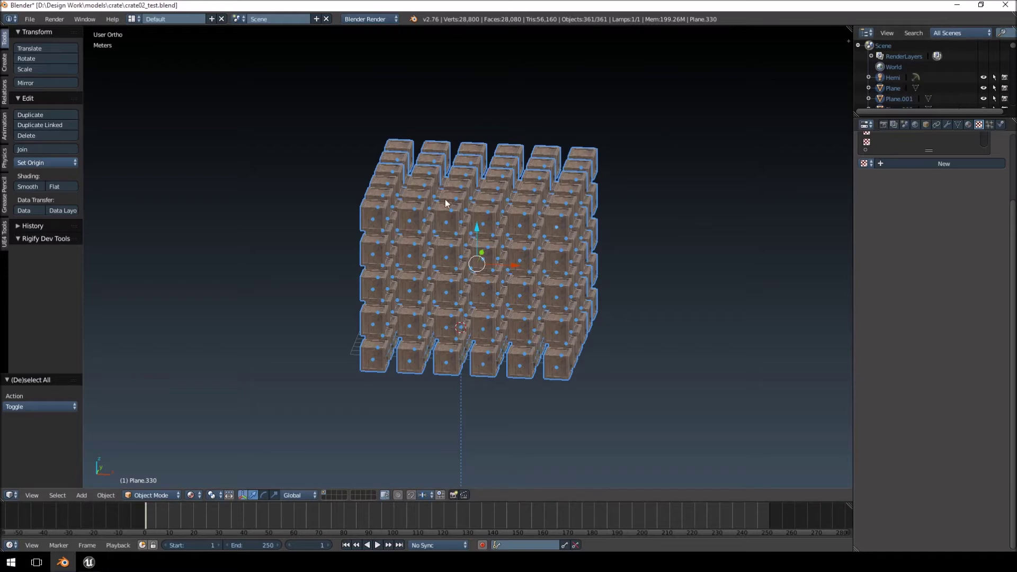
pyautogui.moveTo(456, 204); pyautogui.dragTo(427, 208, button='middle')
pyautogui.scroll(5, 434, 210)
pyautogui.scroll(-2, 487, 228)
pyautogui.scroll(-3, 489, 232)
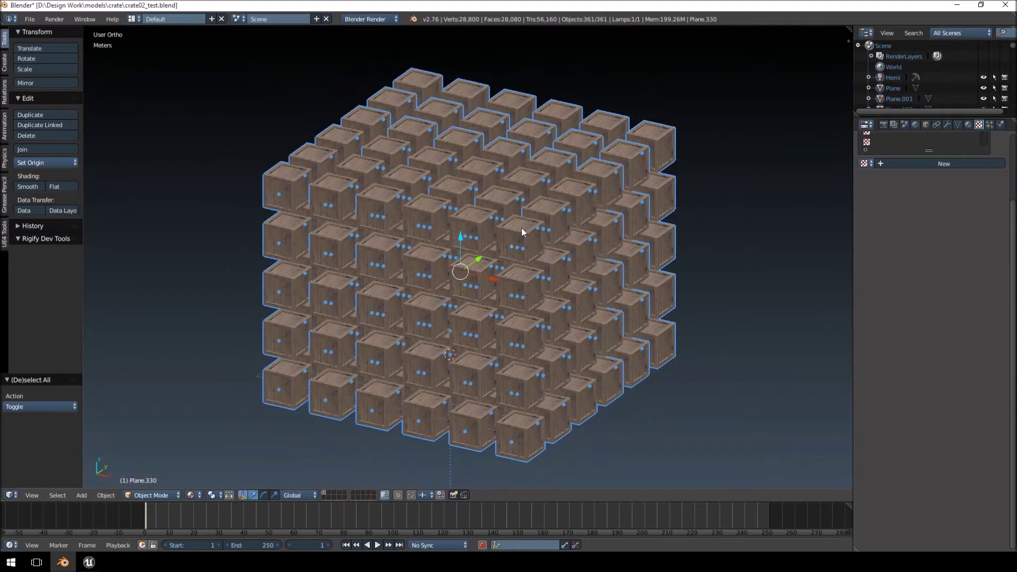
# - In a wireframe front view, select the whole top layer of crates, duplicate it and move the copy up 3 m along Z
pyautogui.rightClick(522, 229)
pyautogui.moveTo(560, 214); pyautogui.dragTo(682, 164, button='middle')
pyautogui.press('KP_1')
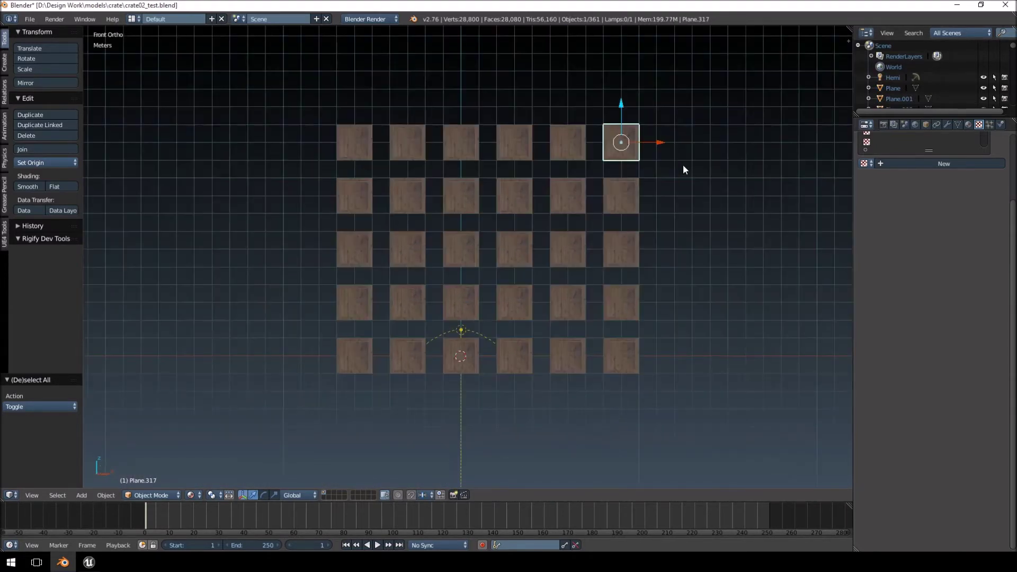
pyautogui.press('z')
pyautogui.press('z')
pyautogui.press('z')
pyautogui.moveTo(739, 87); pyautogui.dragTo(607, 72)
pyautogui.moveTo(544, 77)
pyautogui.keyDown('ctrl'); pyautogui.mouseDown()
pyautogui.moveTo(431, 163)
pyautogui.moveTo(693, 150)
pyautogui.mouseUp(); pyautogui.keyUp('ctrl')
pyautogui.hotkey('shift', 'd')
pyautogui.press('Escape')
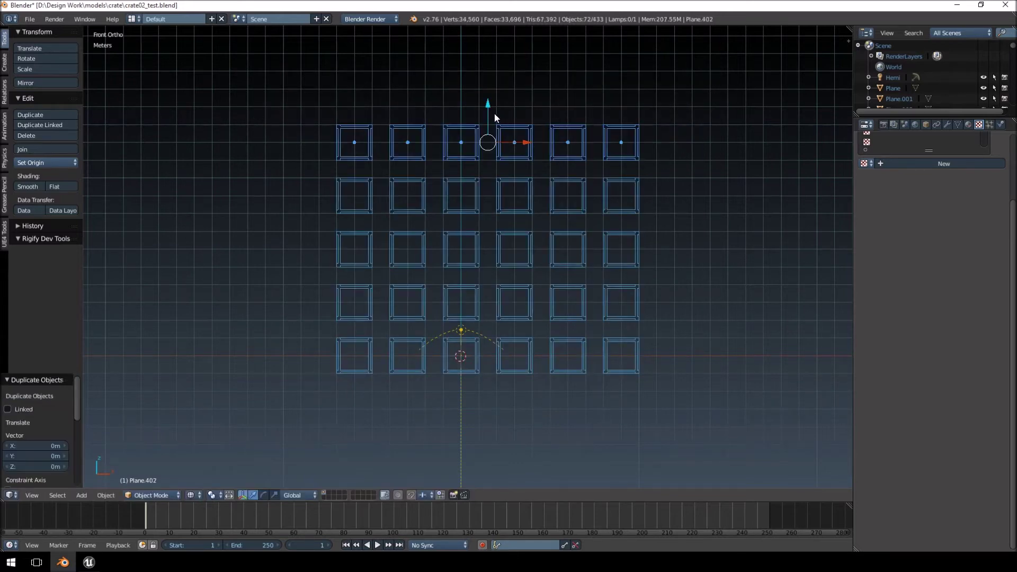
pyautogui.press('g')
pyautogui.press('z')
pyautogui.click(489, 58)
pyautogui.moveTo(489, 59); pyautogui.dragTo(515, 197, button='middle')
pyautogui.scroll(-4, 515, 200)
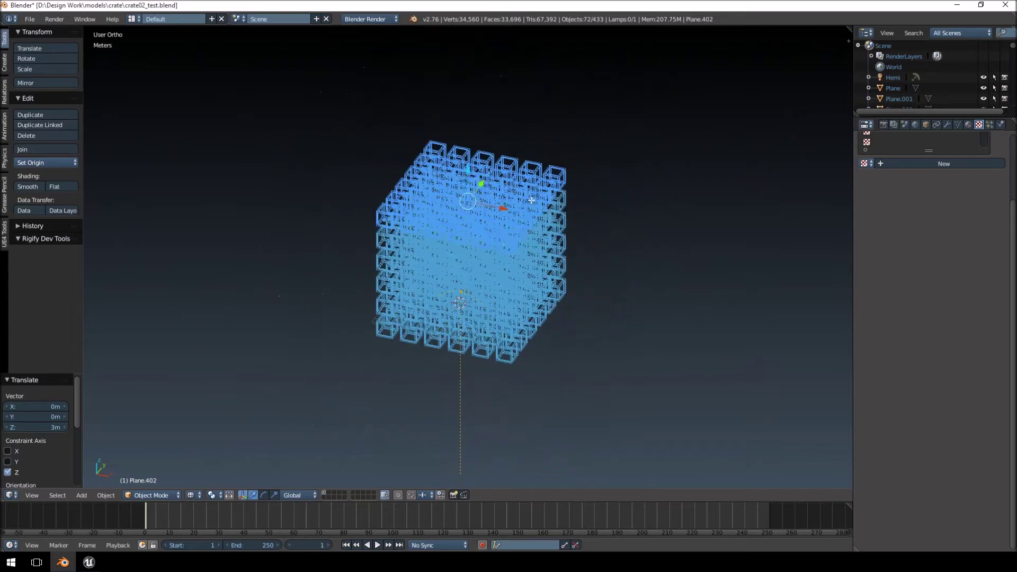
# - Return the viewport to solid shading and select every object in the scene
pyautogui.press('Tab')
pyautogui.press('Tab')
pyautogui.press('a')
pyautogui.press('z')
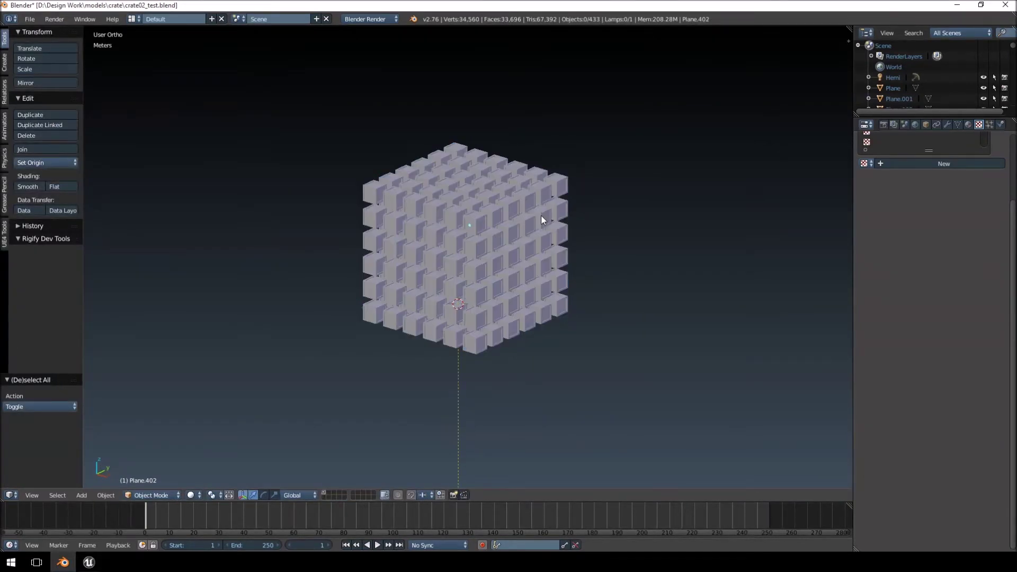
pyautogui.press('a')
# - Start an FBX export to the crate folder and name the file crate_test_lots.fbx
pyautogui.click(29, 19)
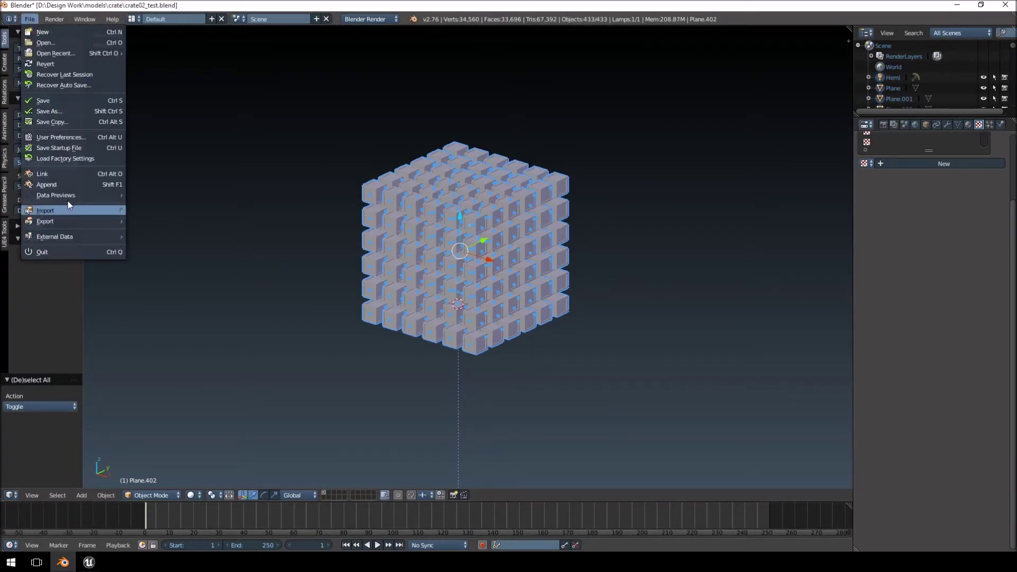
pyautogui.moveTo(97, 221)
pyautogui.click(176, 241)
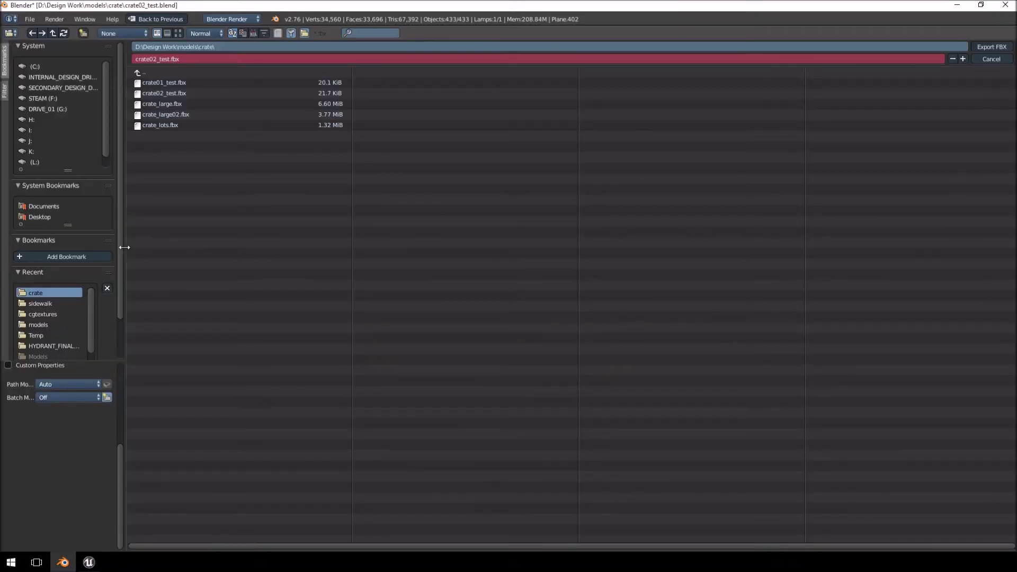
pyautogui.click(151, 58)
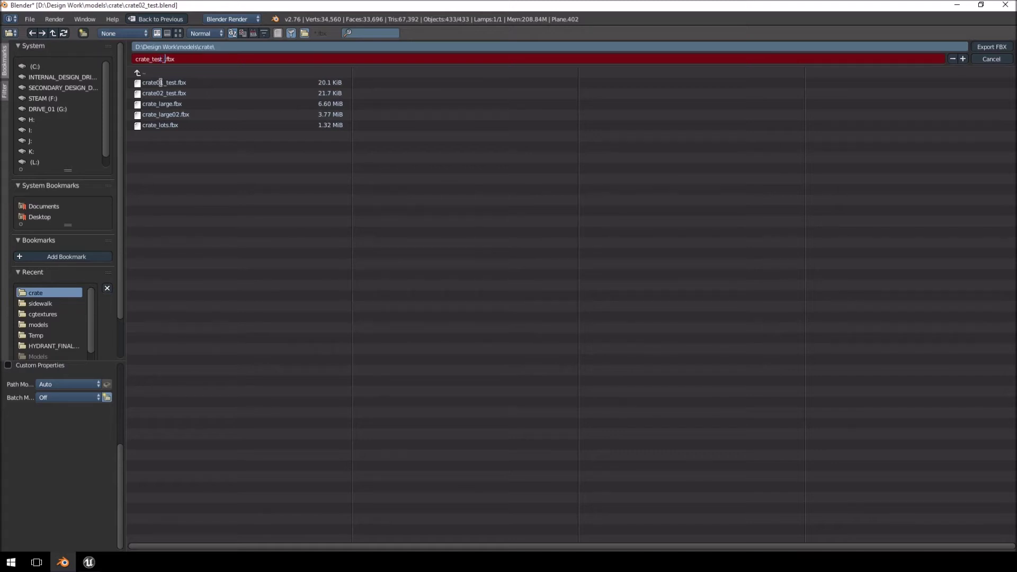
pyautogui.press('Return')
# - Set the FBX export to -Y Forward and Z Up, including only meshes and selected objects, with custom properties enabled
pyautogui.scroll(5, 118, 460)
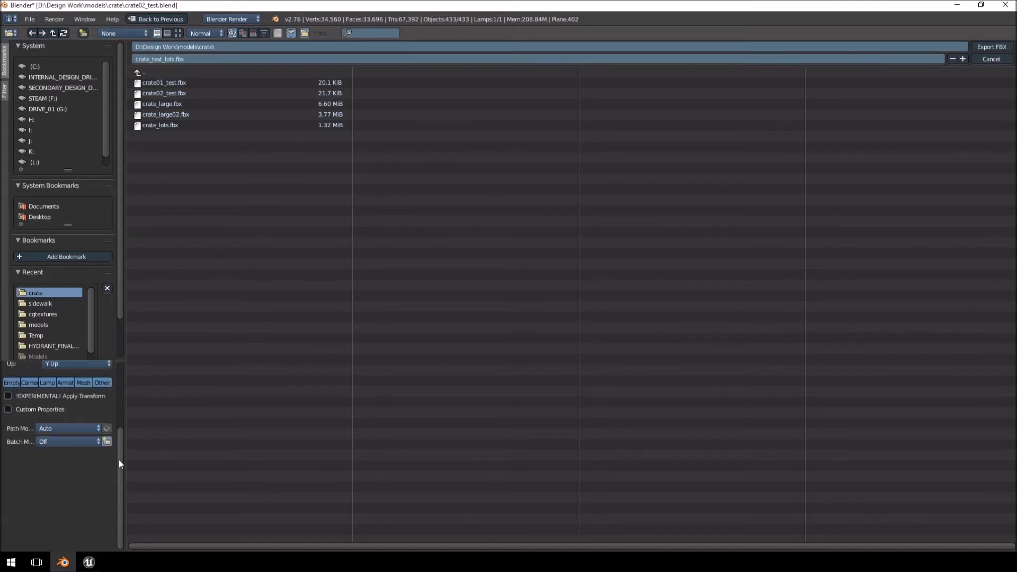
pyautogui.click(63, 450)
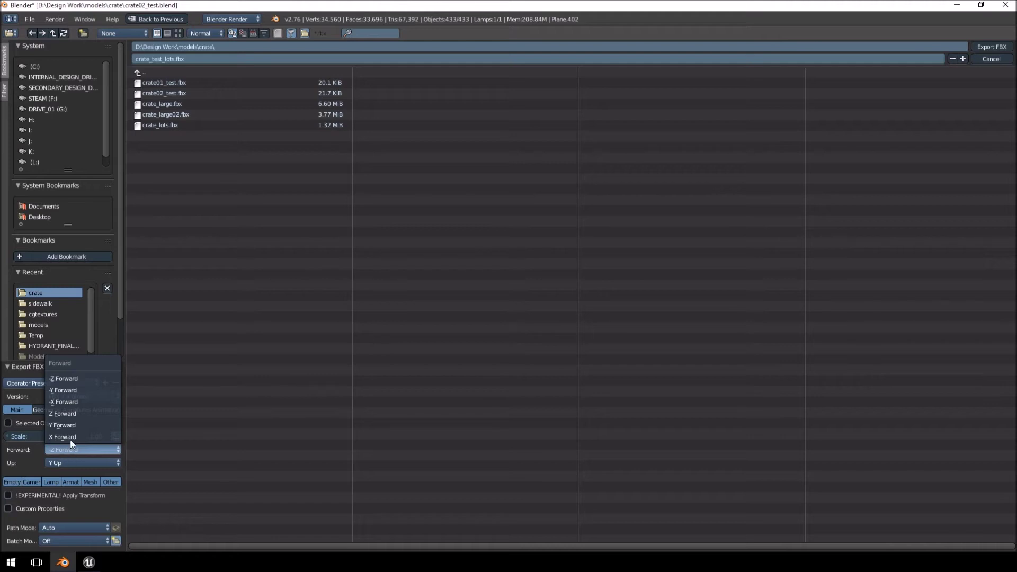
pyautogui.click(68, 390)
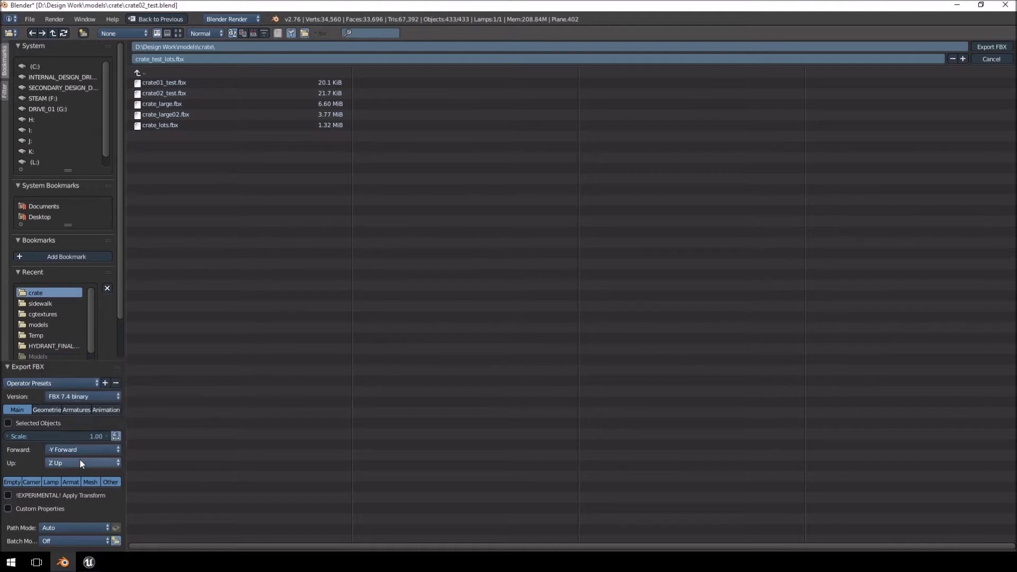
pyautogui.click(91, 482)
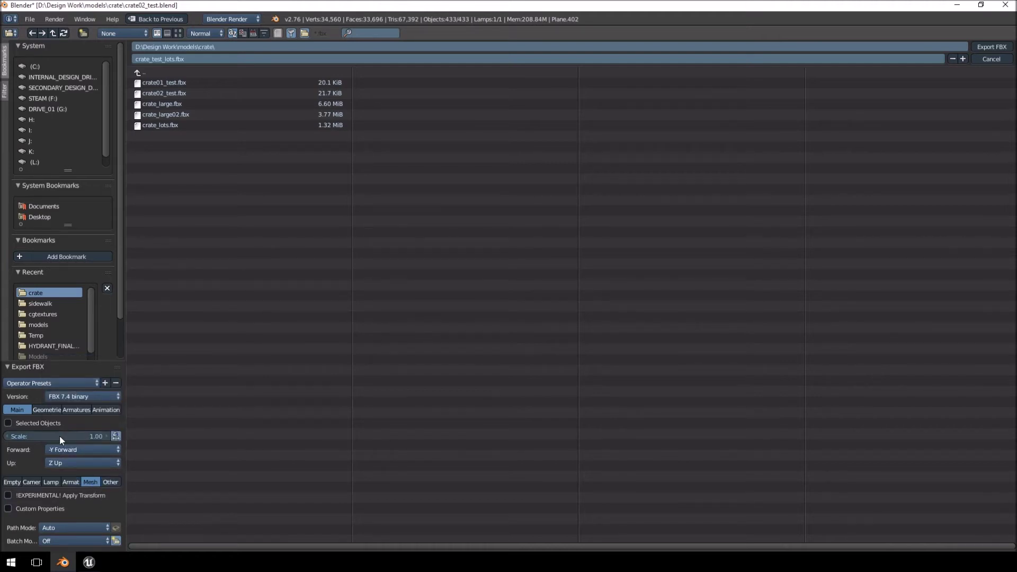
pyautogui.click(25, 424)
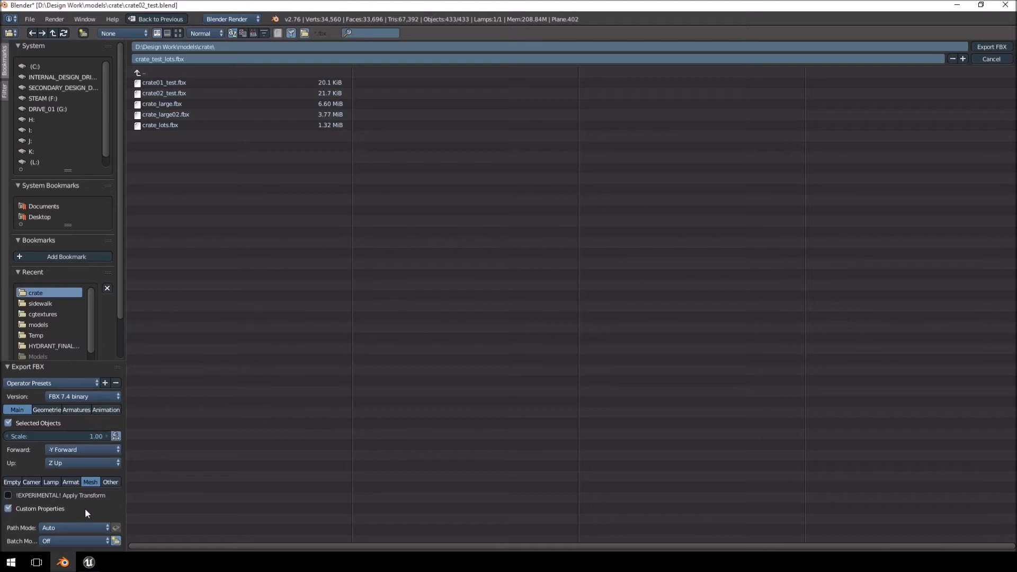
# - Set the exported geometry's smoothing to Edge and export the FBX file
pyautogui.click(47, 409)
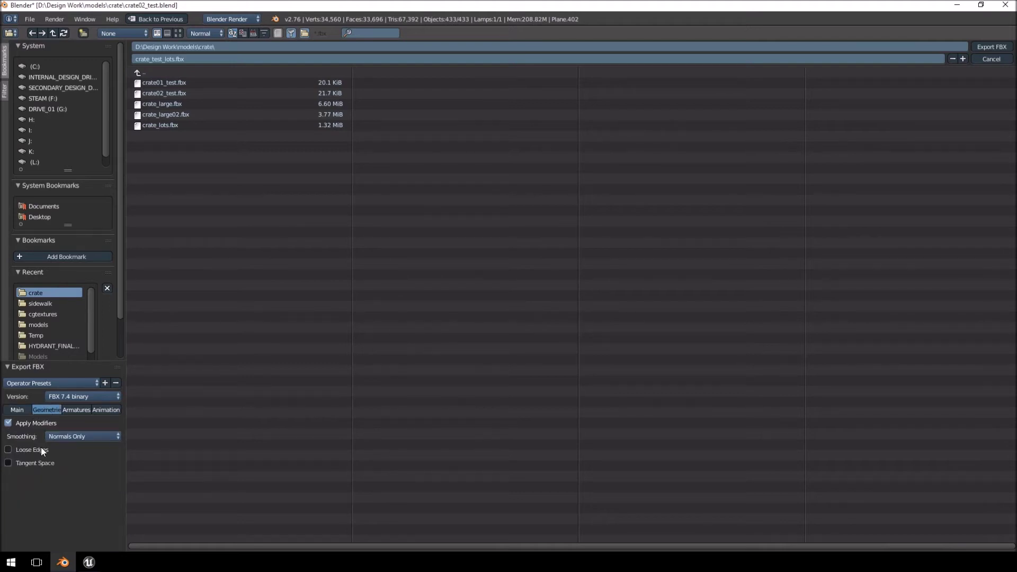
pyautogui.click(73, 439)
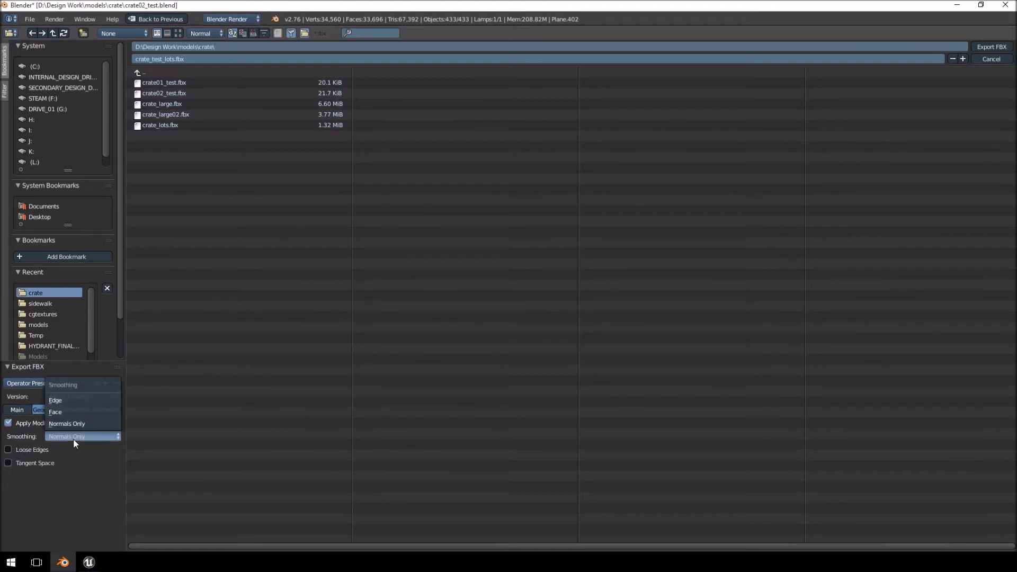
pyautogui.click(65, 401)
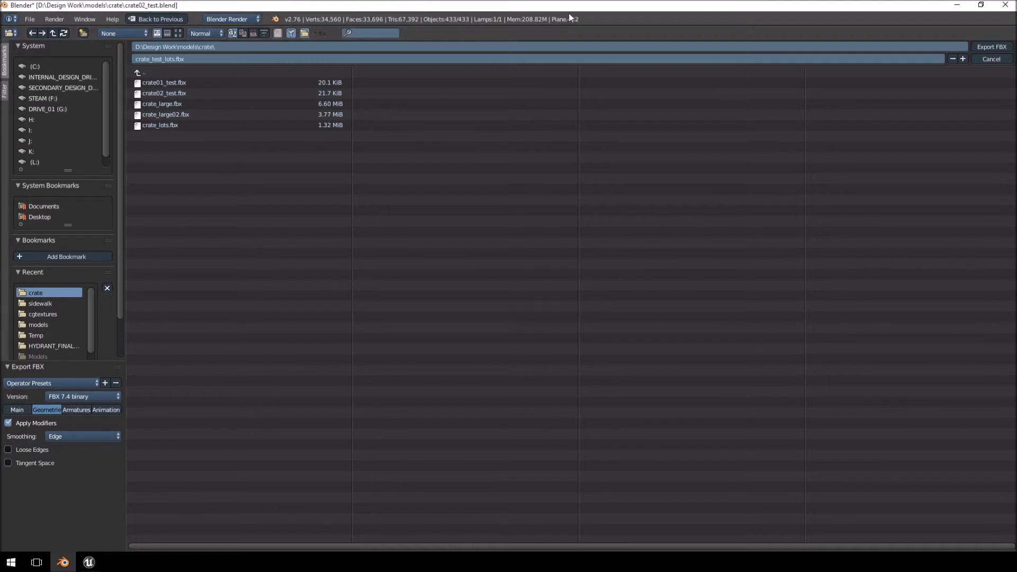
pyautogui.click(980, 47)
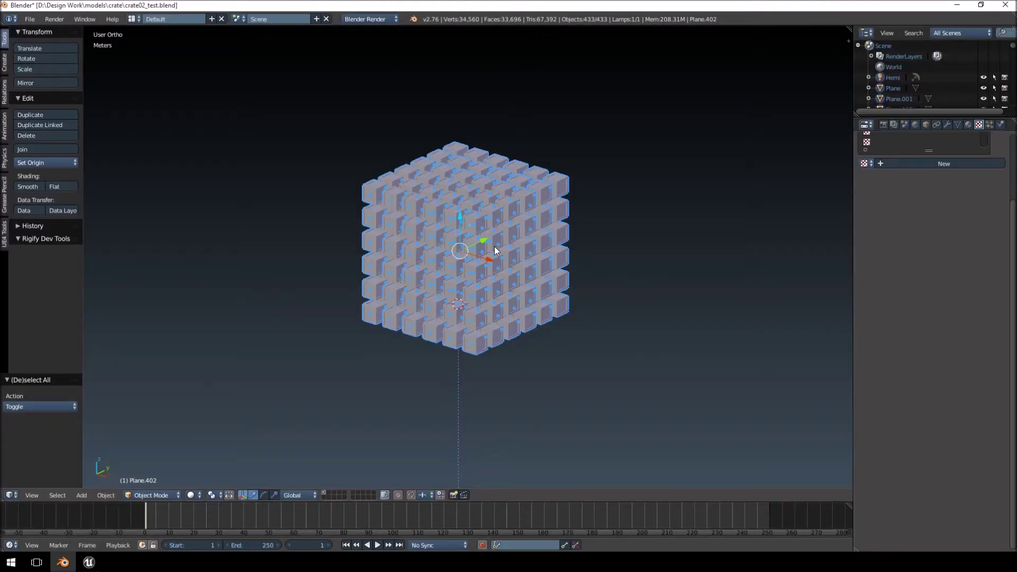
pyautogui.press('a')
pyautogui.scroll(4, 322, 254)
pyautogui.moveTo(322, 250); pyautogui.dragTo(371, 242, button='middle')
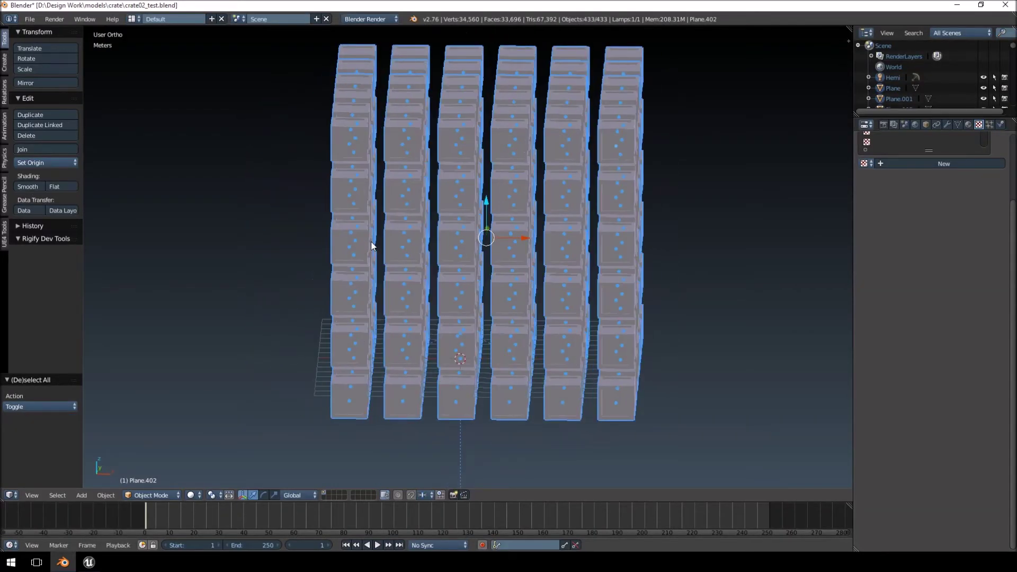
pyautogui.scroll(-3, 371, 242)
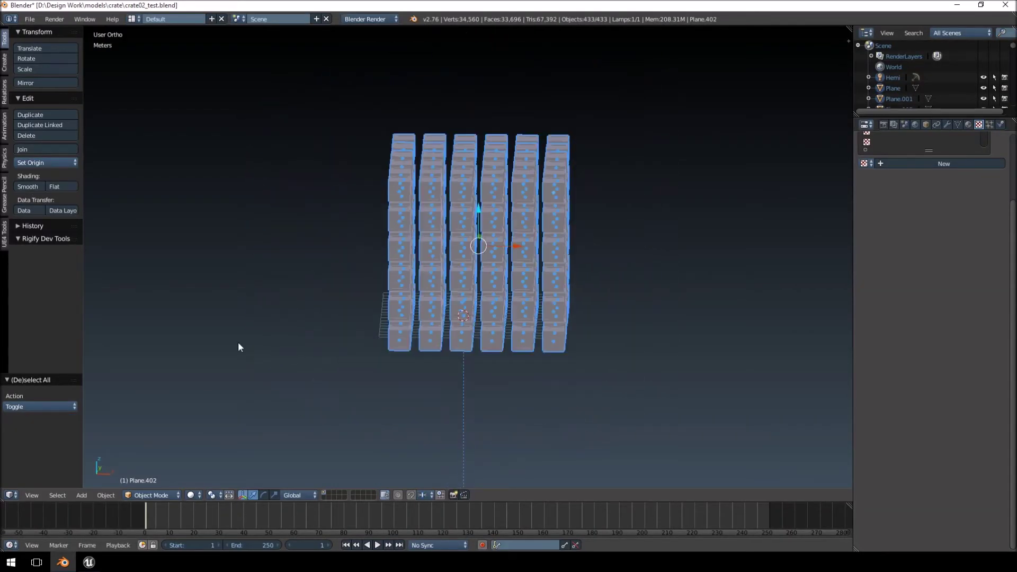
# - Switch to Unreal Engine and start importing crate_test_lots.fbx into the meshes/crate folder
pyautogui.click(93, 567)
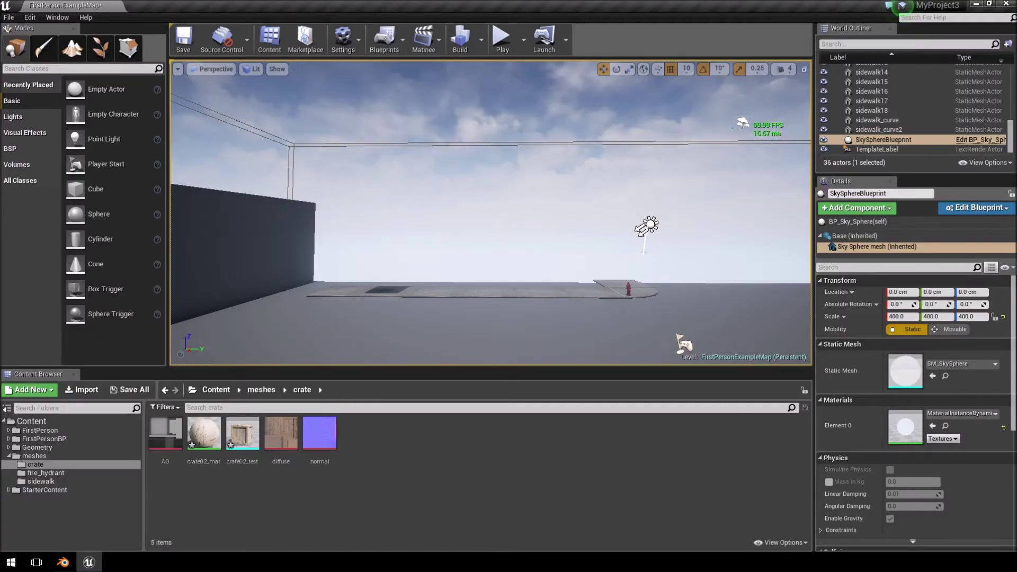
pyautogui.moveTo(491, 212)
pyautogui.mouseDown(button='right')
pyautogui.moveTo(490, 193)
pyautogui.moveTo(494, 228)
pyautogui.mouseUp(button='right')
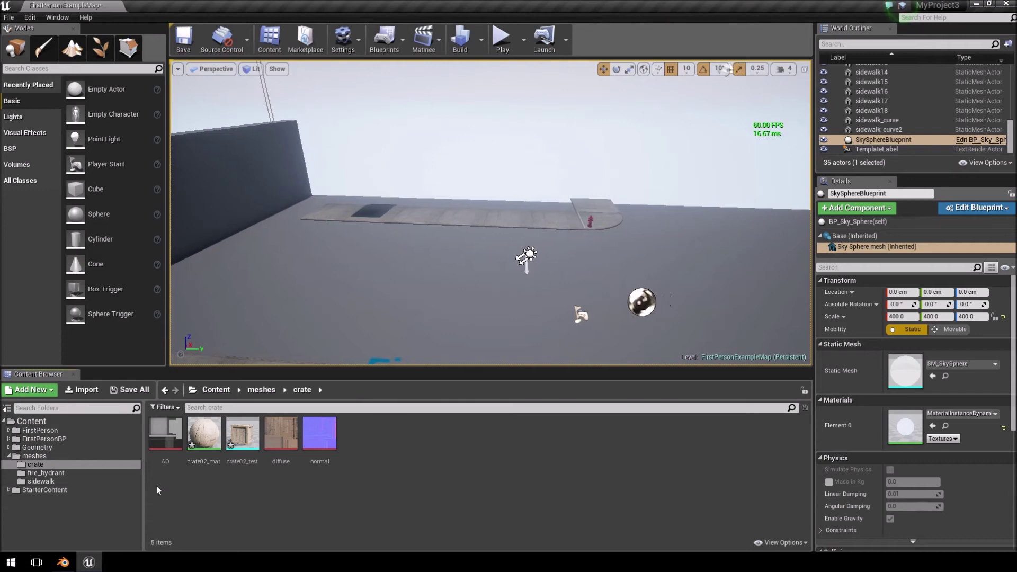
pyautogui.click(83, 391)
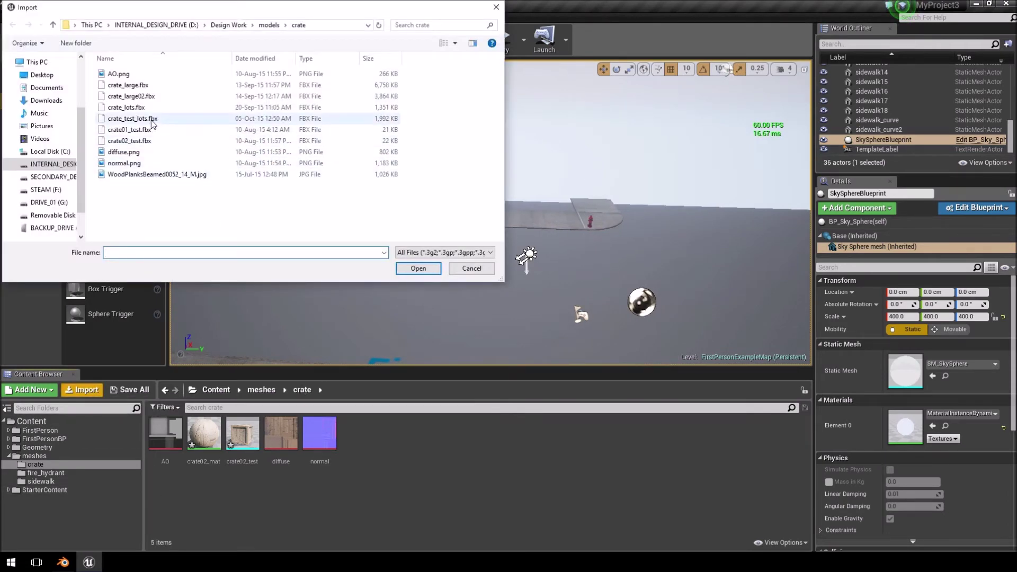
pyautogui.doubleClick(133, 118)
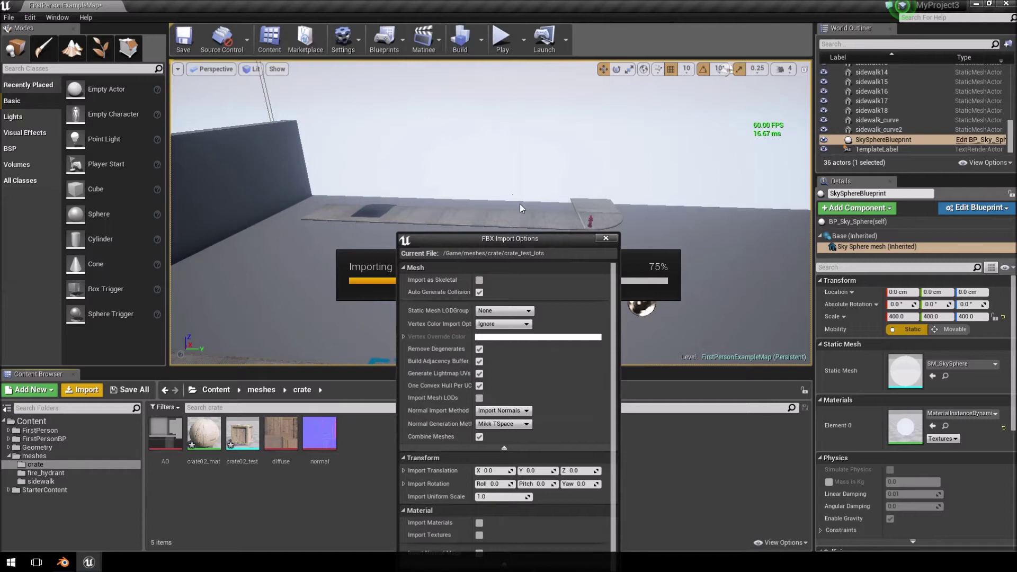
pyautogui.moveTo(518, 241); pyautogui.dragTo(475, 77)
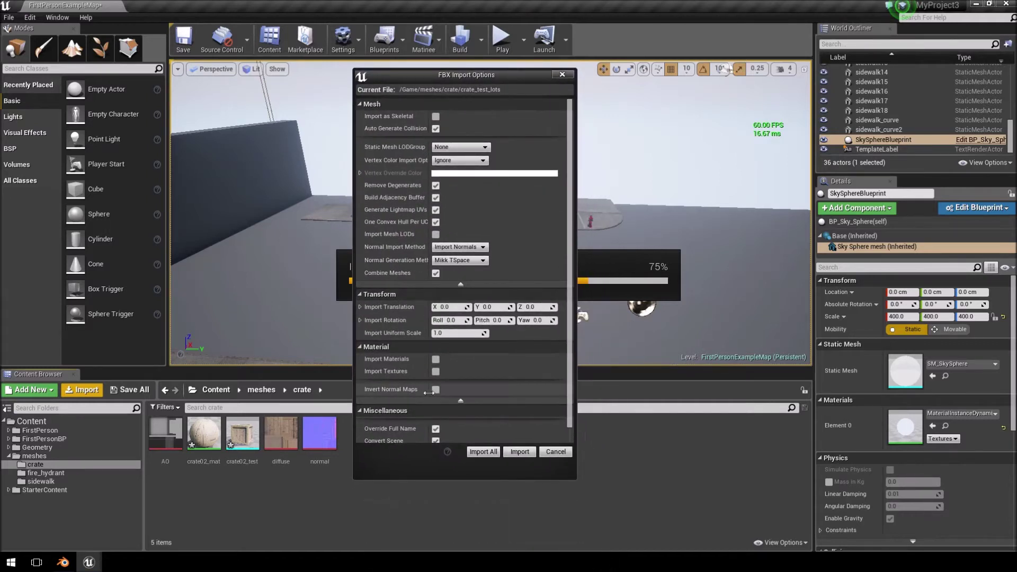
# - In the FBX import options, enable Import Materials and Import Textures, and disable Override Full Name and Convert Scene
pyautogui.click(435, 359)
pyautogui.click(435, 371)
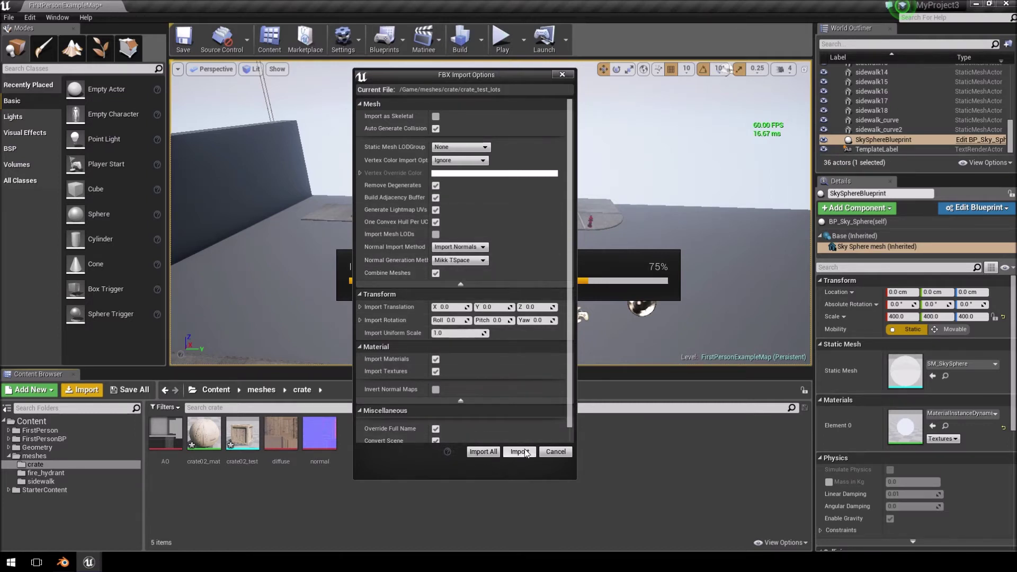
pyautogui.scroll(-1, 488, 318)
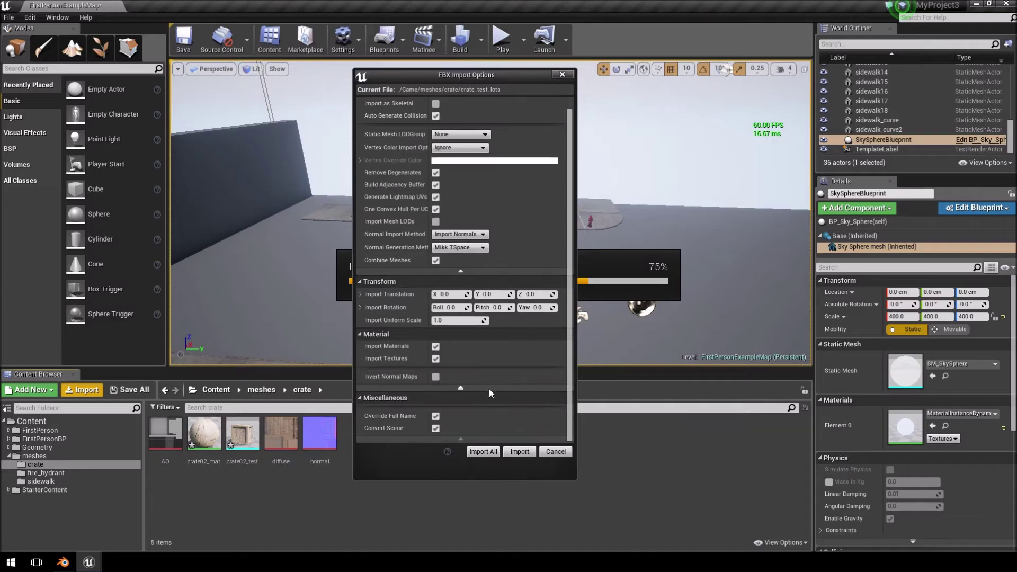
pyautogui.click(436, 416)
pyautogui.click(435, 428)
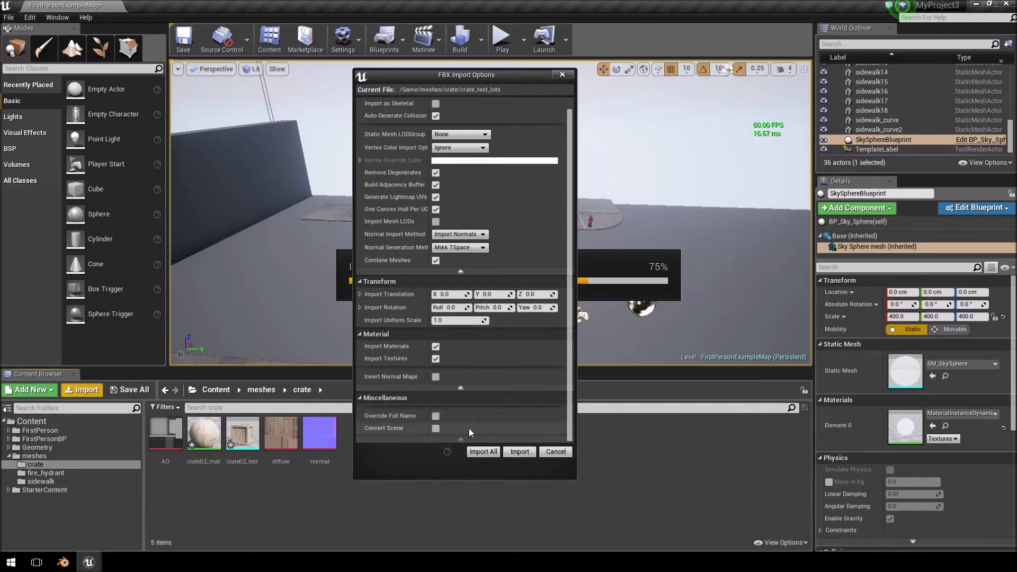
# - Import the crate_test_lots mesh with the configured FBX options and open the imported mesh for inspection
pyautogui.click(435, 415)
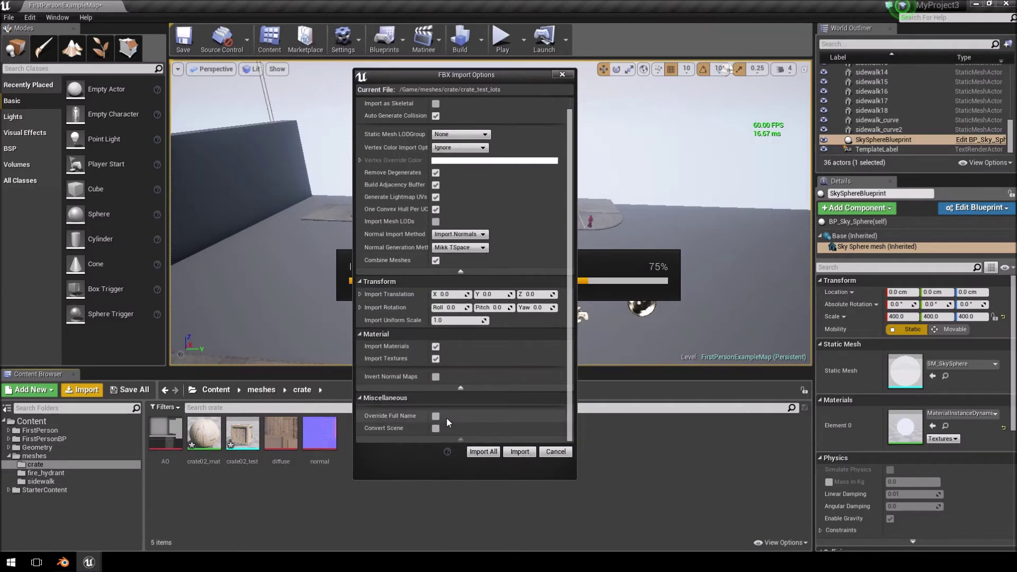
pyautogui.click(520, 451)
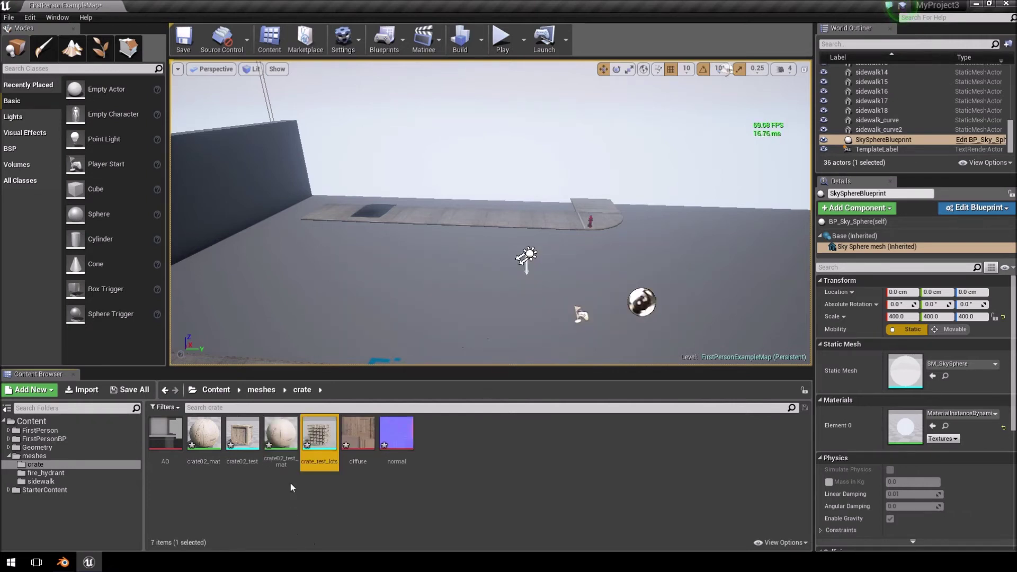
pyautogui.doubleClick(326, 438)
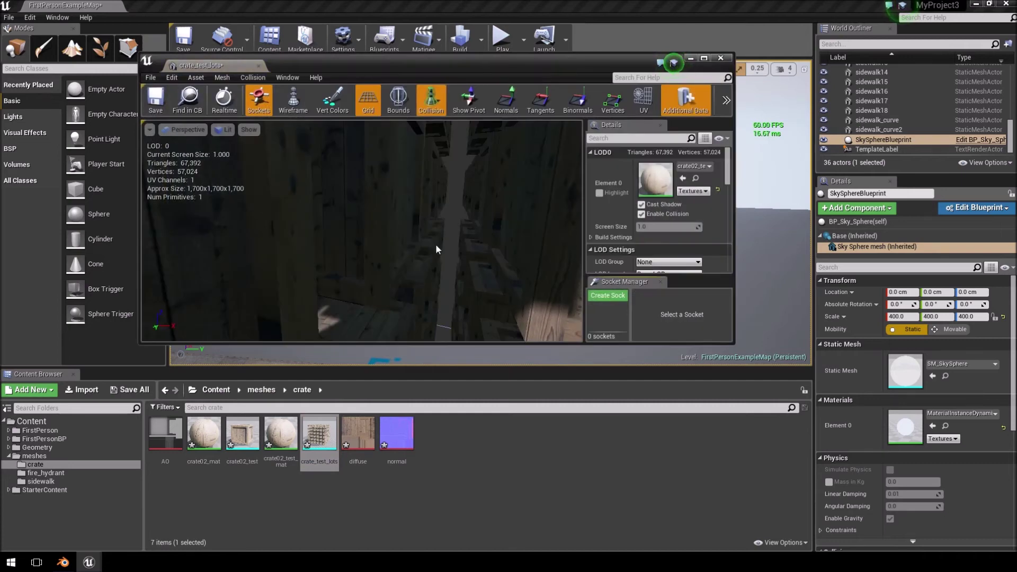
pyautogui.moveTo(403, 279); pyautogui.dragTo(379, 292, button='right')
# - Inspect the texture nodes of the imported crate02_test_mat material, then close the material and mesh editors
pyautogui.click(287, 432)
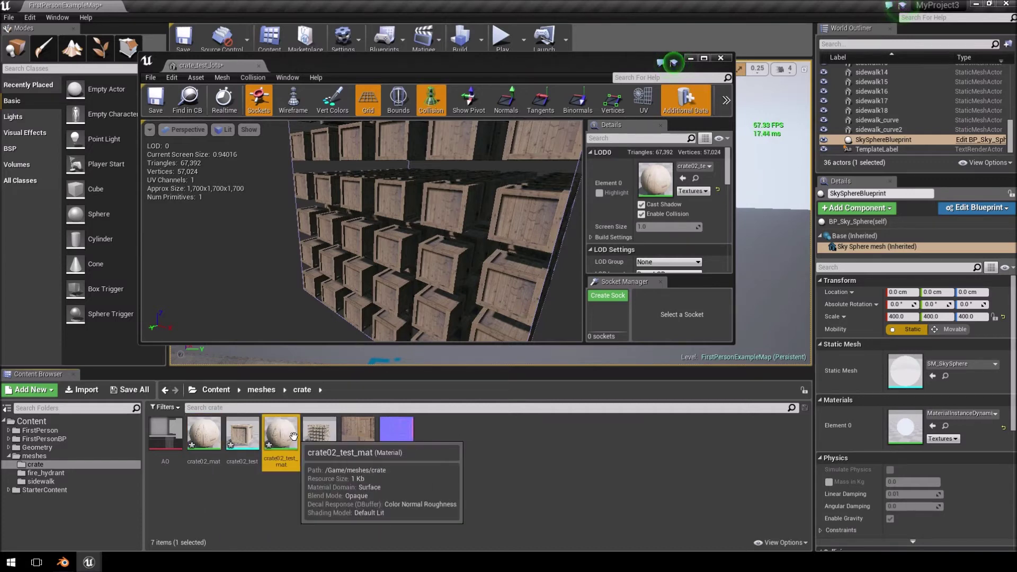
pyautogui.doubleClick(281, 433)
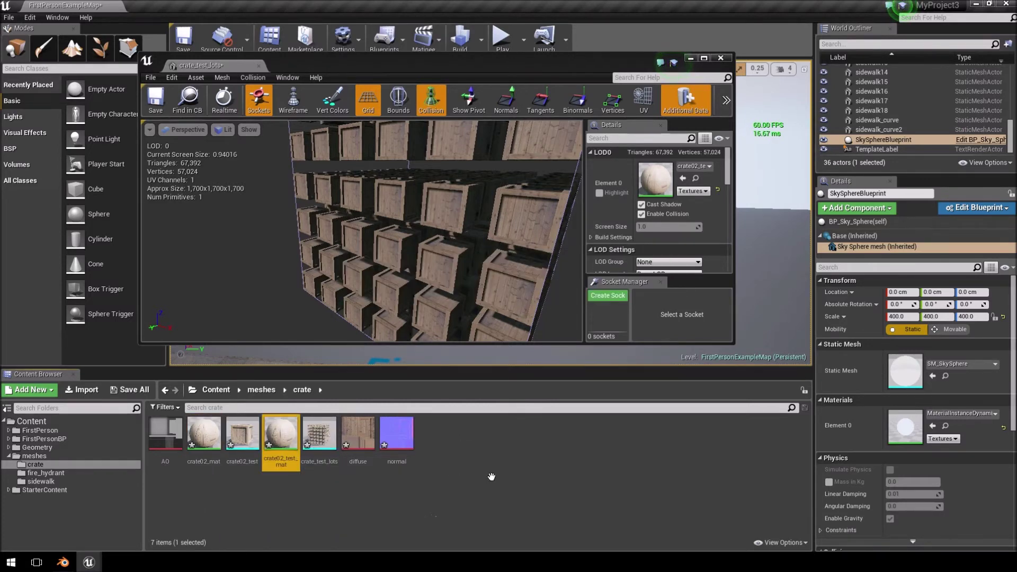
pyautogui.moveTo(503, 246); pyautogui.dragTo(457, 272, button='right')
pyautogui.moveTo(484, 244); pyautogui.dragTo(373, 231)
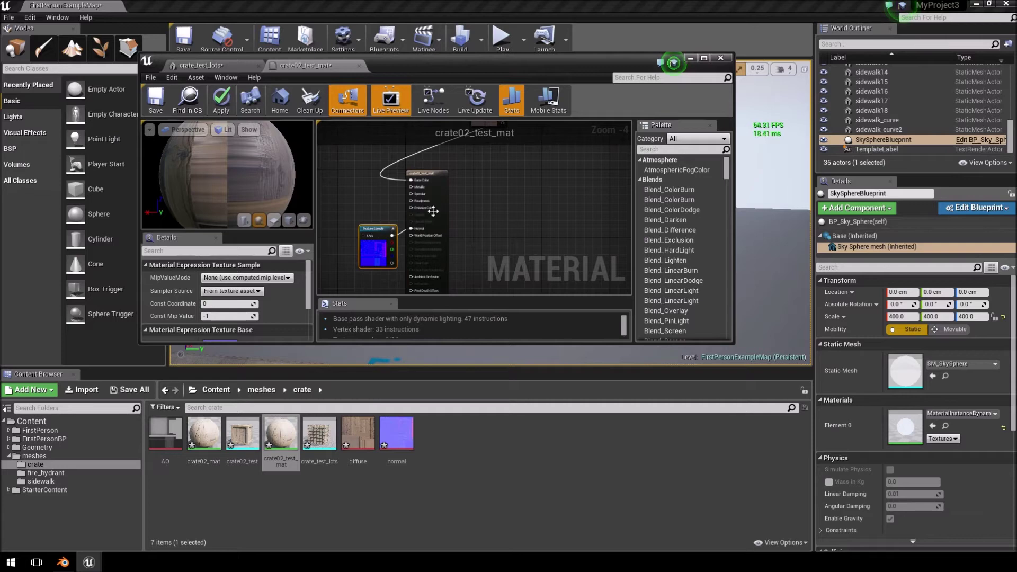
pyautogui.moveTo(431, 211); pyautogui.dragTo(512, 267, button='right')
pyautogui.moveTo(563, 170); pyautogui.dragTo(383, 233)
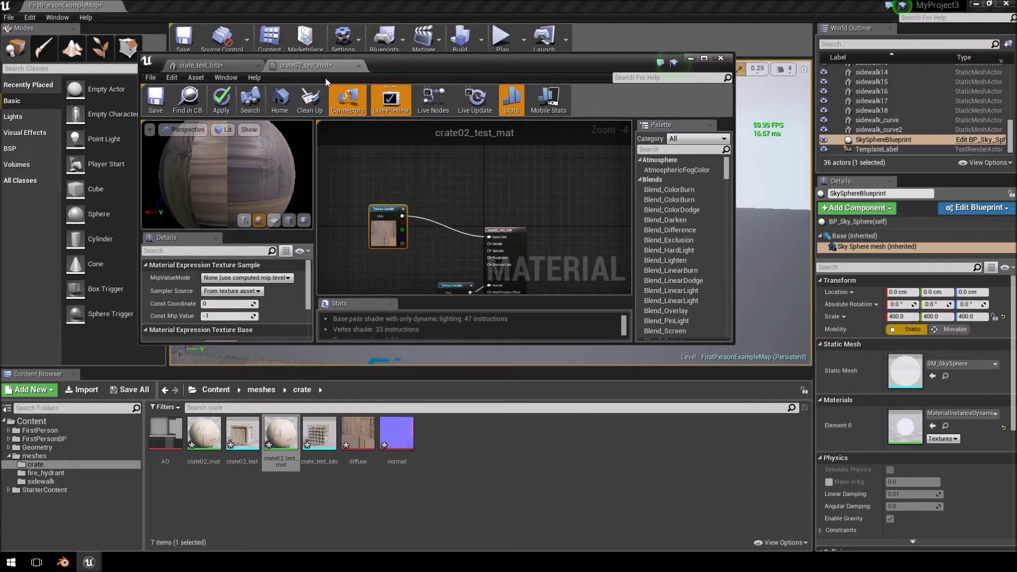
pyautogui.click(359, 66)
pyautogui.click(579, 320)
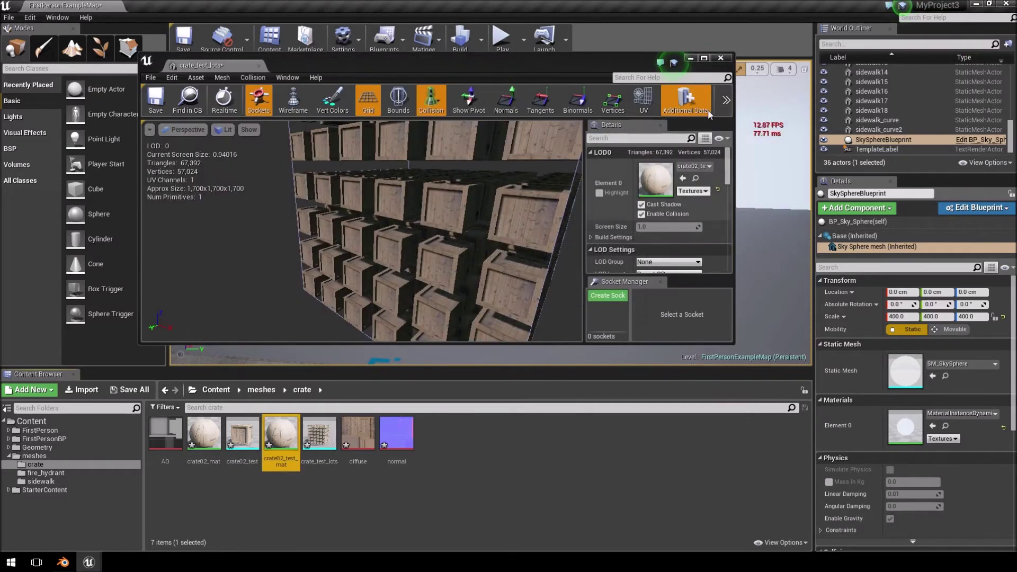
pyautogui.click(722, 58)
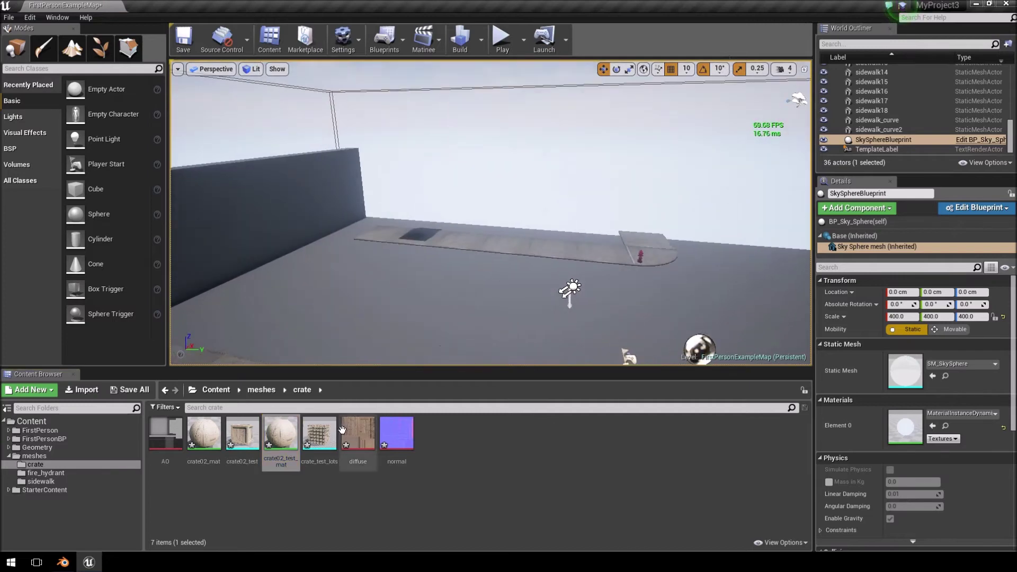
# - Reopen the crate_test_lots mesh, examine the whole stack from several angles, and close its editor
pyautogui.doubleClick(324, 433)
pyautogui.moveTo(517, 238); pyautogui.dragTo(485, 182, button='right')
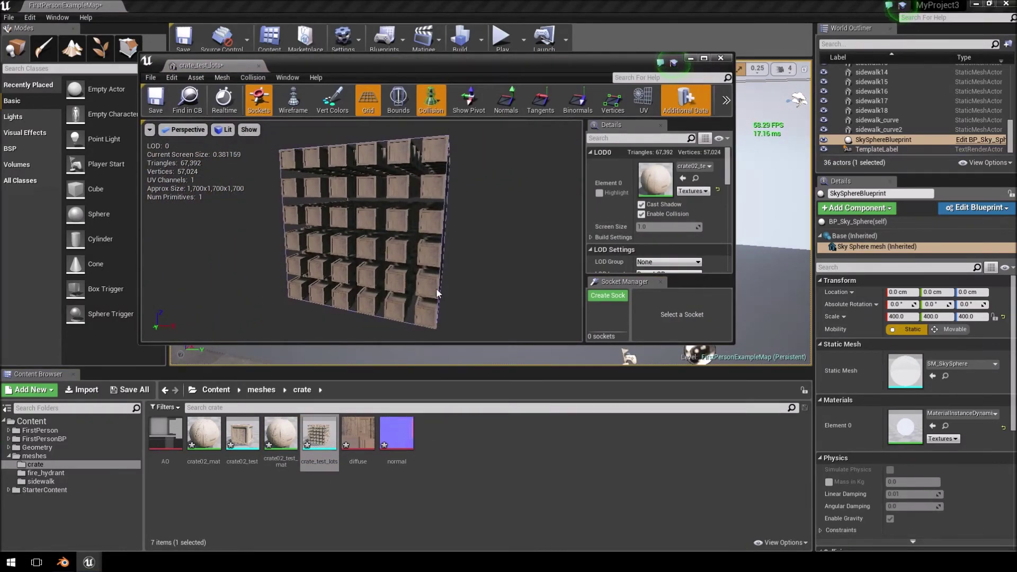
pyautogui.moveTo(438, 293); pyautogui.dragTo(400, 287)
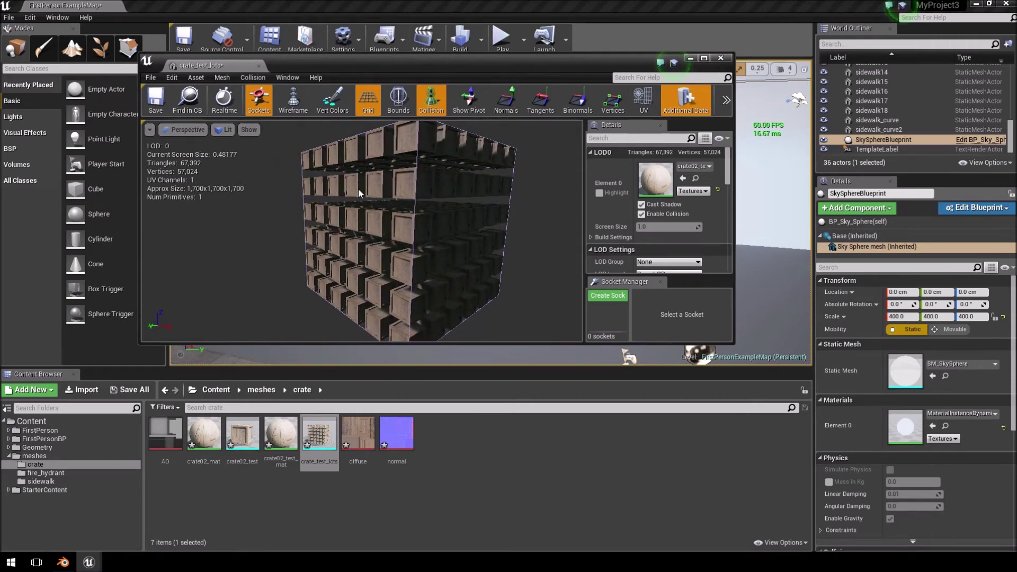
pyautogui.click(259, 67)
# - Place the crate_test_lots mesh from the crate folder into the level
pyautogui.moveTo(319, 433); pyautogui.dragTo(531, 176)
pyautogui.press('s')
pyautogui.moveTo(532, 176); pyautogui.dragTo(522, 212, button='right')
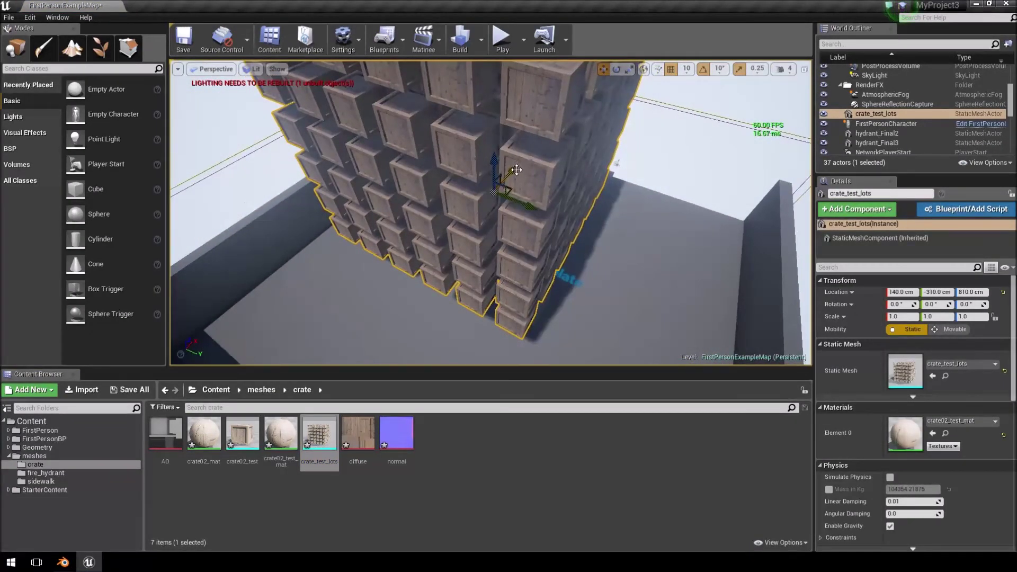
# - Move the crate stack over the sidewalk to about X 2540 cm and Z 370 cm
pyautogui.moveTo(517, 169); pyautogui.dragTo(707, 108)
pyautogui.moveTo(706, 107); pyautogui.dragTo(643, 135, button='right')
pyautogui.press('w')
pyautogui.press('w')
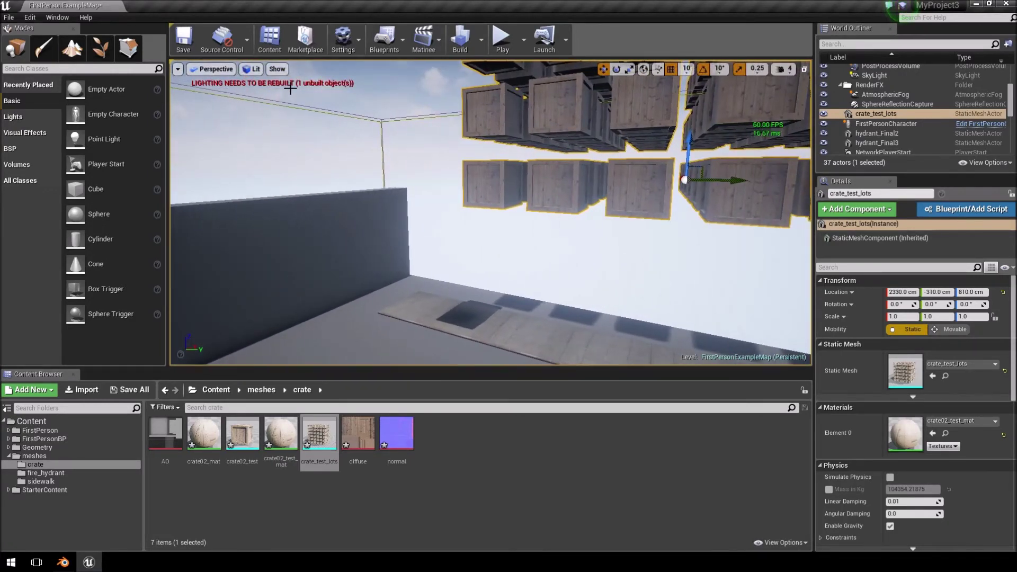
pyautogui.moveTo(694, 134); pyautogui.dragTo(690, 206)
pyautogui.moveTo(691, 206); pyautogui.dragTo(674, 235, button='right')
pyautogui.moveTo(673, 158); pyautogui.dragTo(672, 157, button='right')
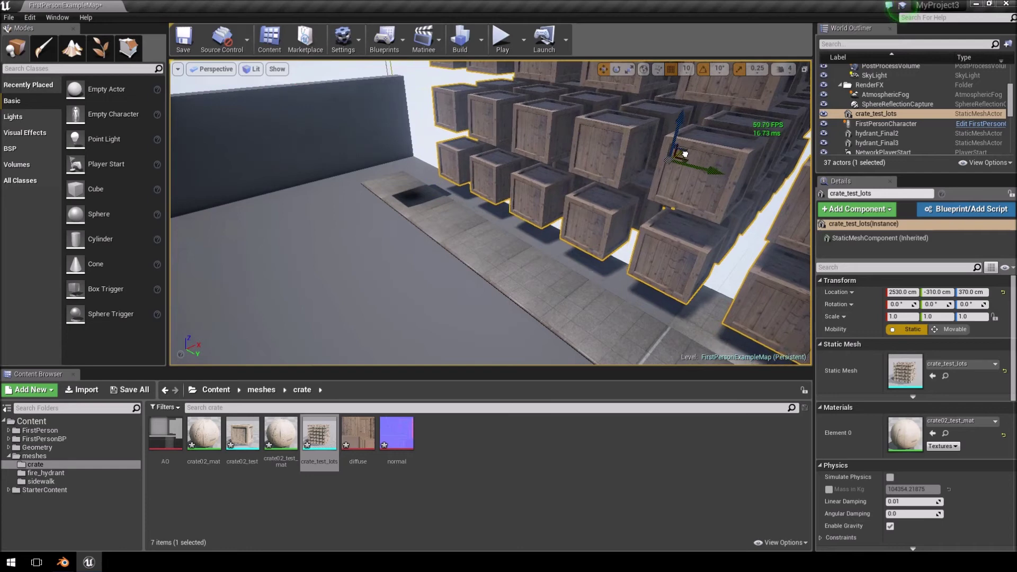
# - Play the level and show the scene rendering statistics with the previously used console command
pyautogui.click(502, 38)
pyautogui.click(438, 125)
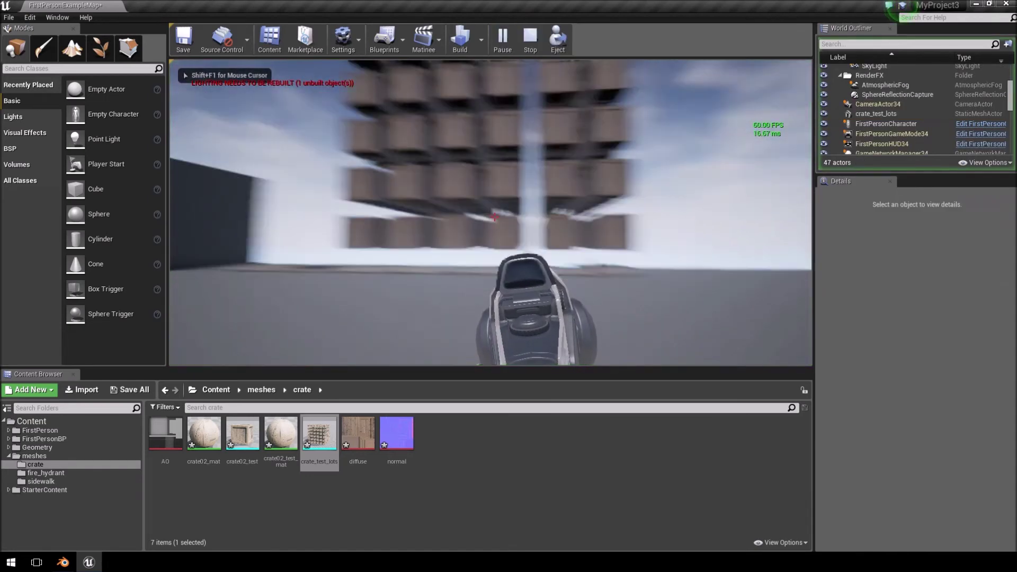
pyautogui.press('`')
pyautogui.press('Up')
pyautogui.press('Return')
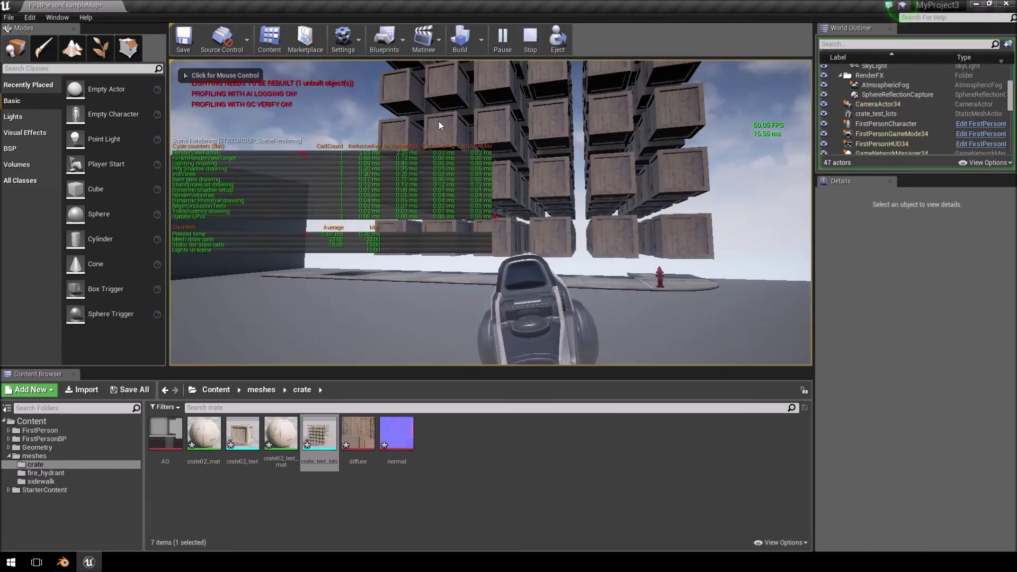
# - Walk around the crate stack and examine the frame rate, render times and draw calls from different viewpoints
pyautogui.click(490, 212)
pyautogui.press('w')
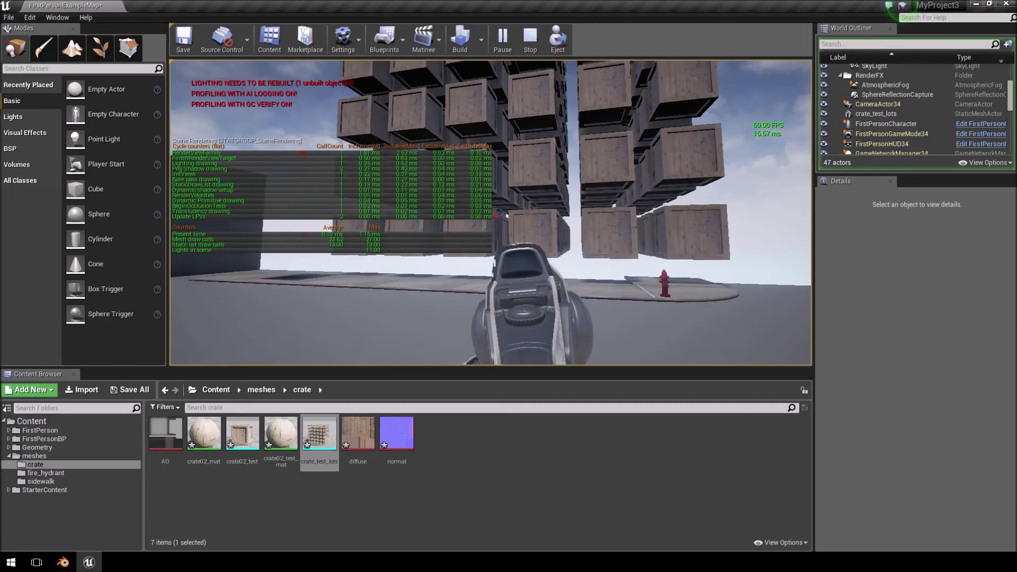
pyautogui.press('w')
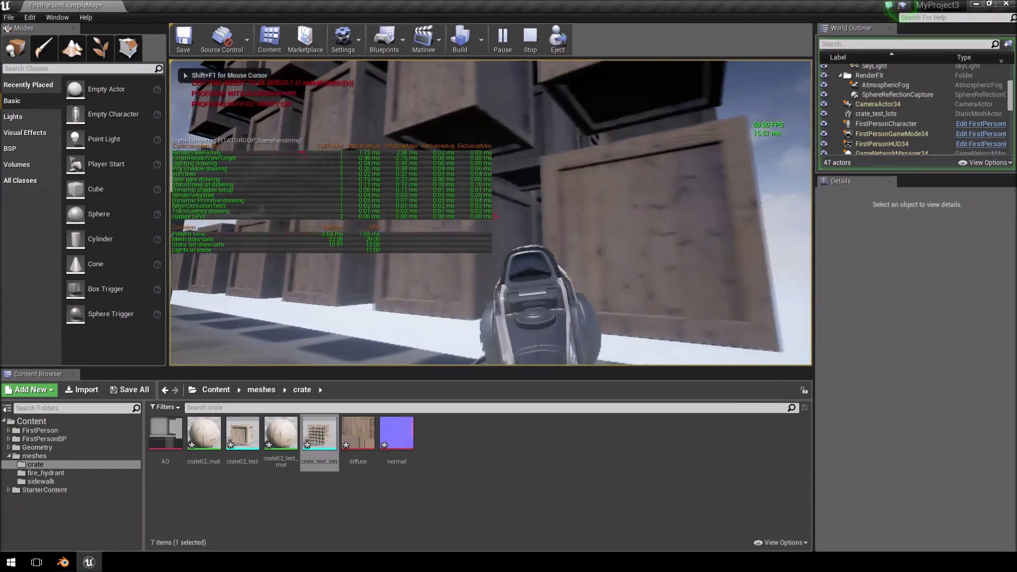
pyautogui.press('w')
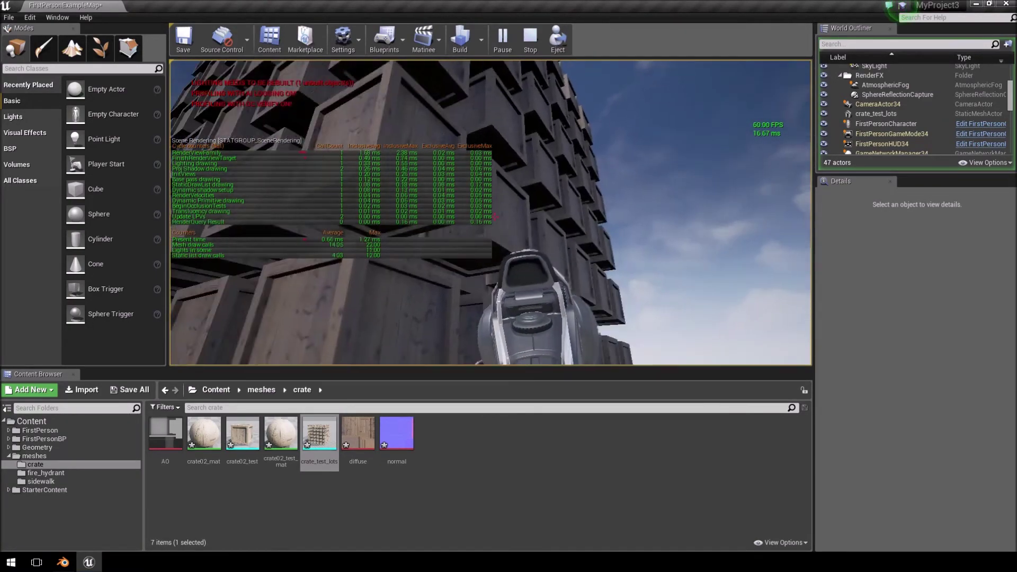
pyautogui.press('s')
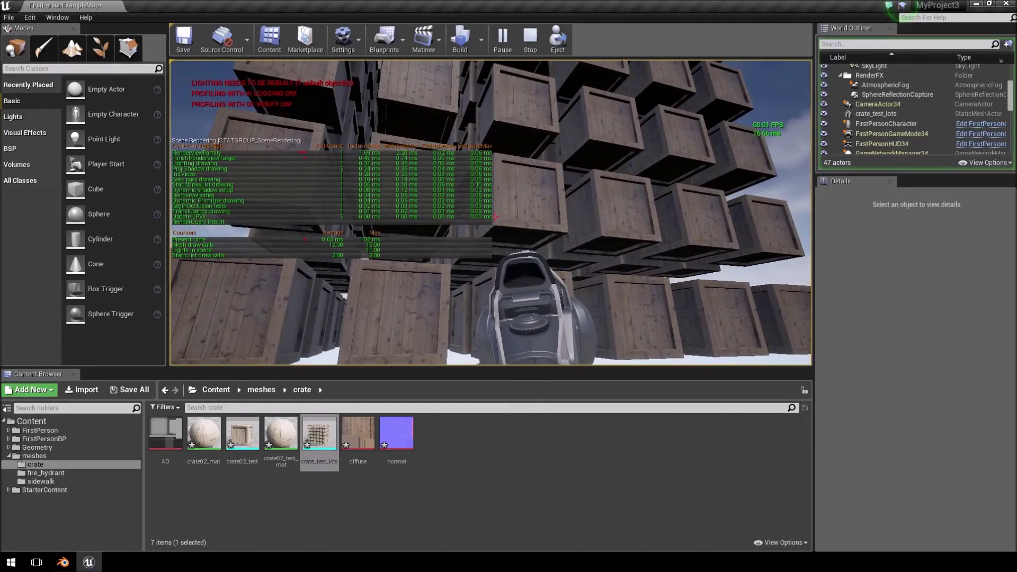
pyautogui.press('a')
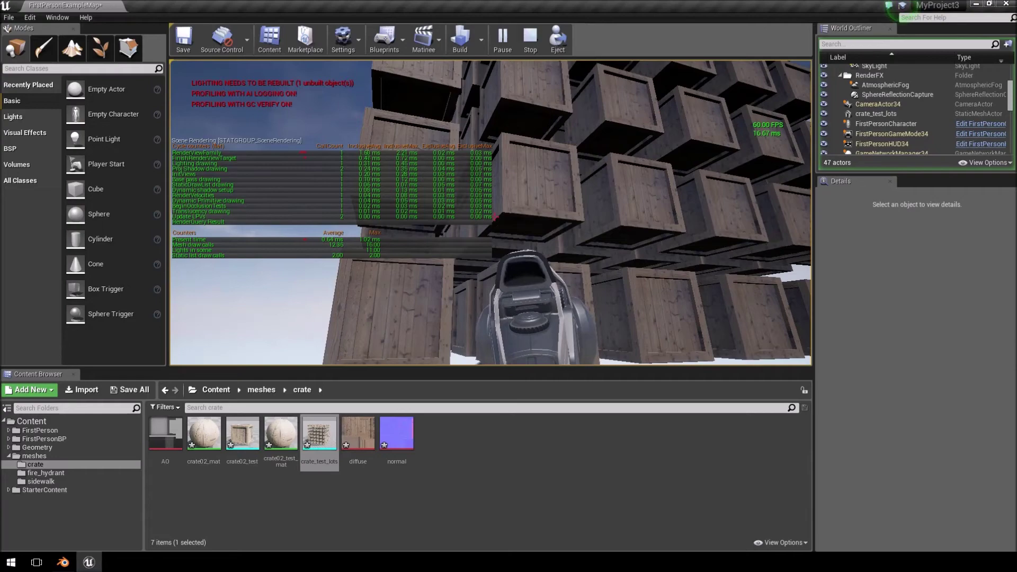
pyautogui.press('d')
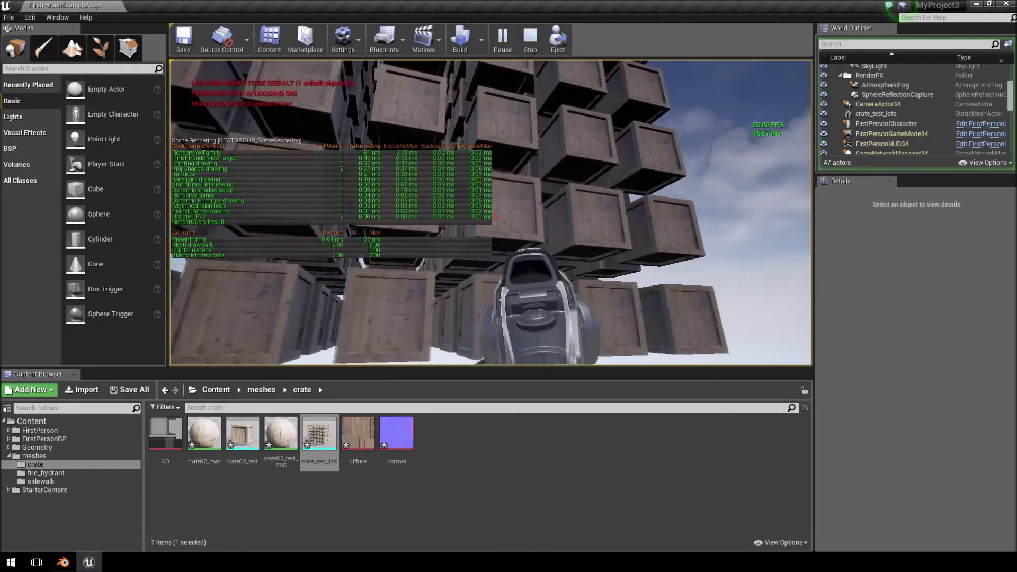
pyautogui.press('d')
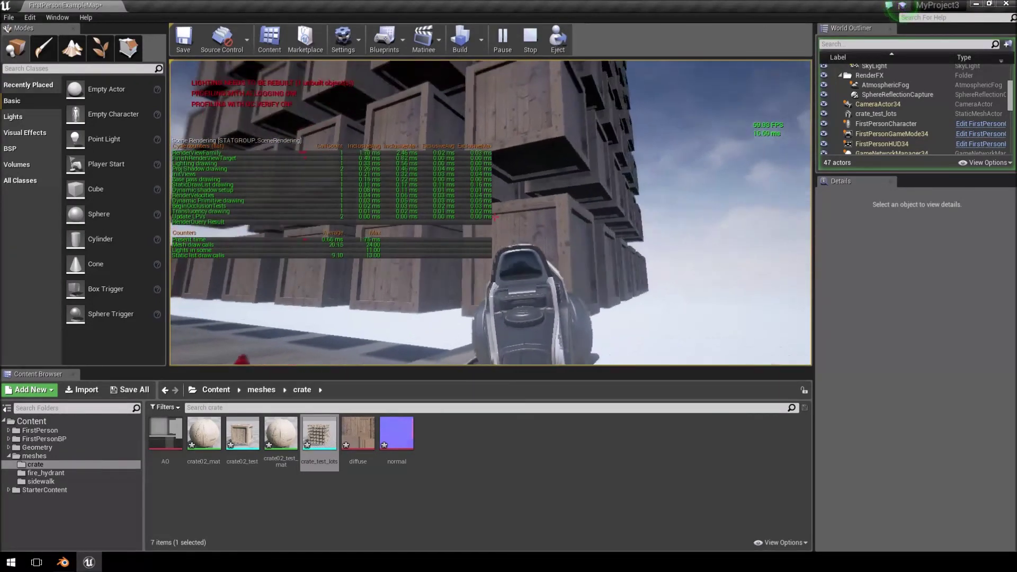
pyautogui.press('w')
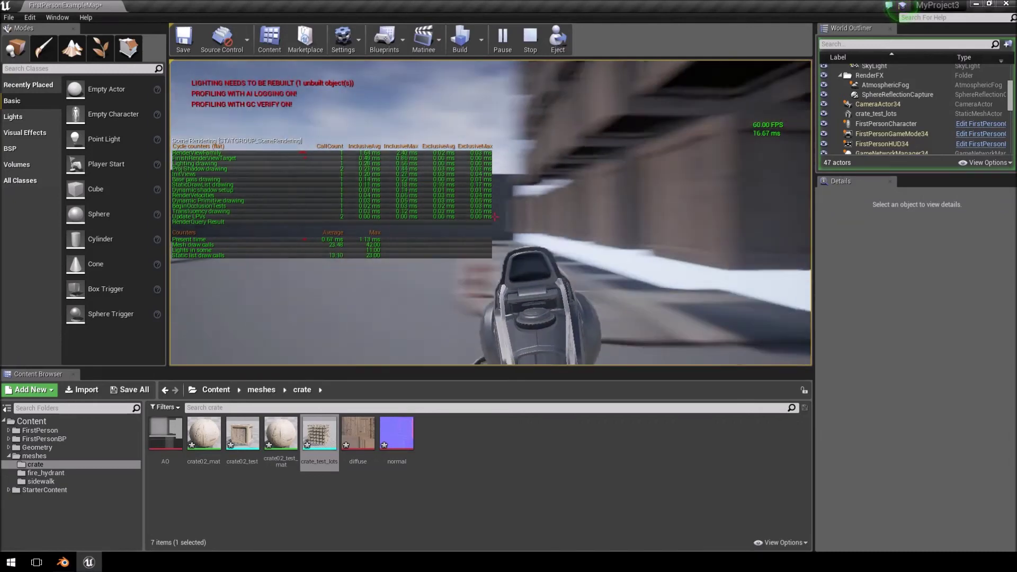
pyautogui.press('w')
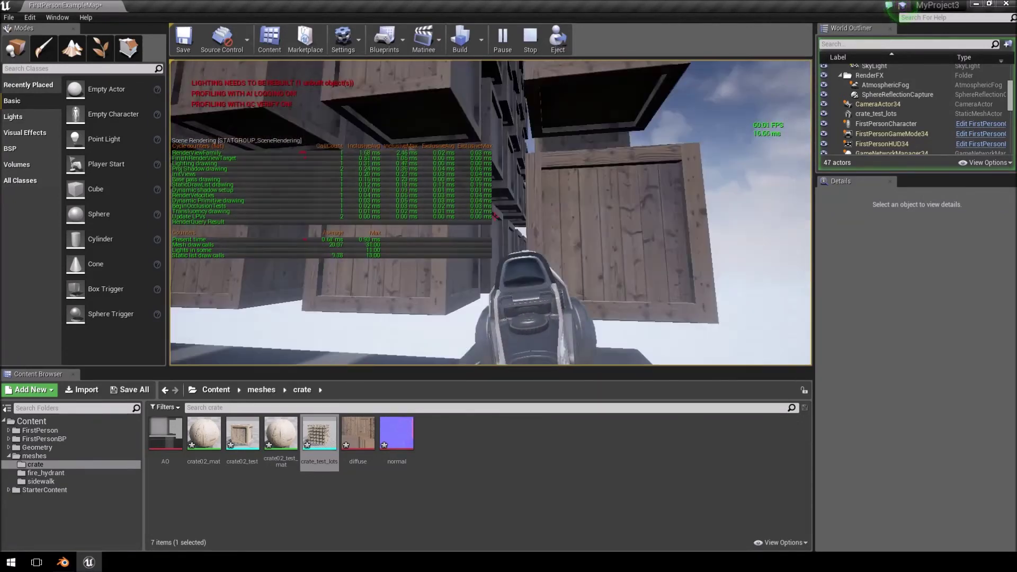
pyautogui.press('s')
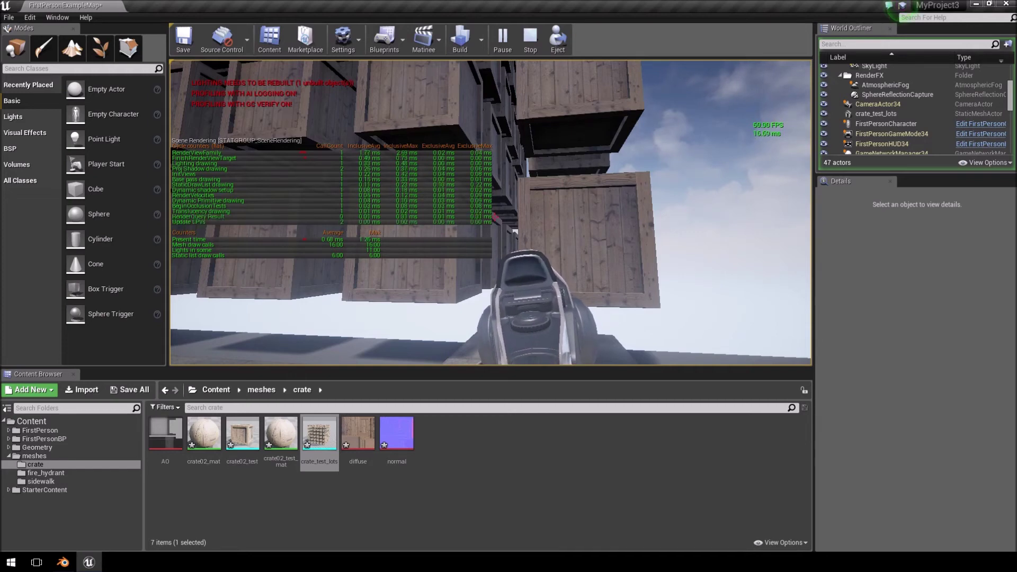
# - Turn off the scene rendering statistics and end the play session
pyautogui.press('`')
pyautogui.press('Up')
pyautogui.press('Return')
pyautogui.press('Escape')
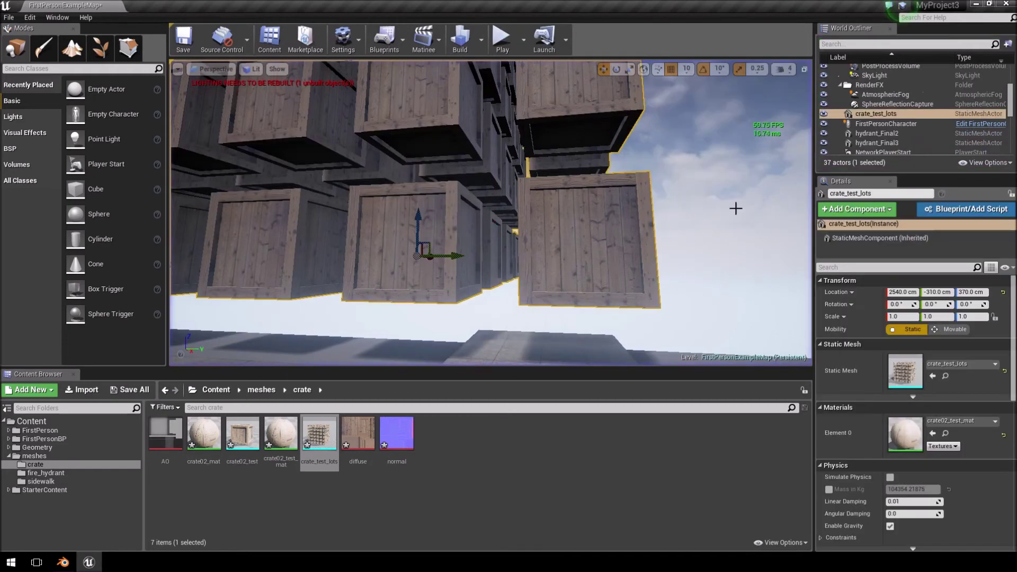
# - Build the level with the crate stack in place and close the resulting message log
pyautogui.press('s')
pyautogui.moveTo(735, 206); pyautogui.dragTo(707, 212, button='right')
pyautogui.press('a')
pyautogui.moveTo(742, 249); pyautogui.dragTo(752, 266, button='right')
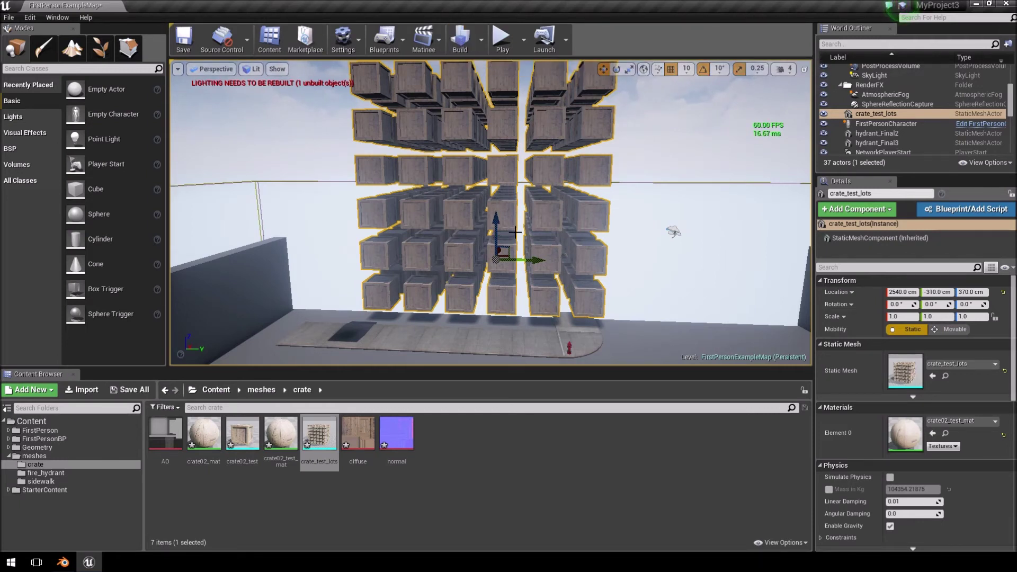
pyautogui.click(459, 41)
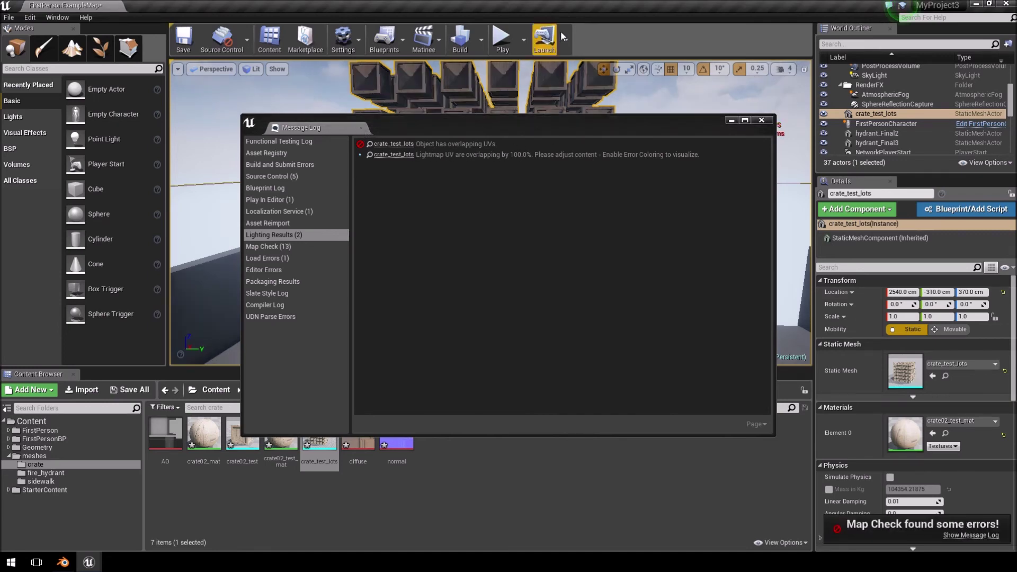
pyautogui.click(762, 120)
# - Inspect the baked shading on the crates and set the crate stack's mobility to Movable
pyautogui.moveTo(741, 139); pyautogui.dragTo(724, 153, button='right')
pyautogui.press('w')
pyautogui.press('s')
pyautogui.moveTo(495, 282); pyautogui.dragTo(497, 288, button='right')
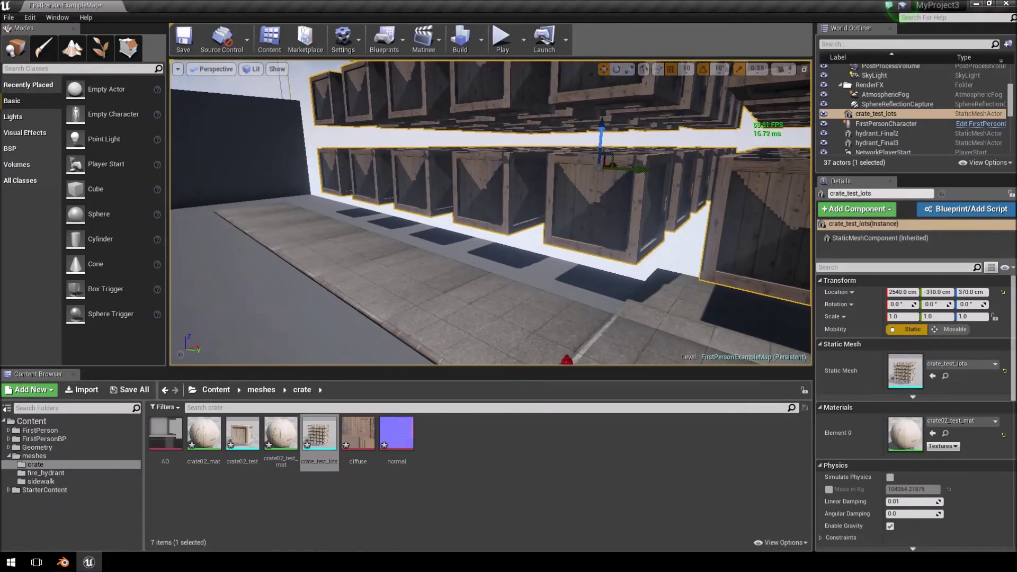
pyautogui.click(954, 329)
# - Shift the crate stack to Y -330 cm and test rotating it, returning it to its original orientation
pyautogui.press('s')
pyautogui.moveTo(611, 281)
pyautogui.mouseDown(button='right')
pyautogui.moveTo(627, 270)
pyautogui.moveTo(611, 280)
pyautogui.mouseUp(button='right')
pyautogui.moveTo(601, 192); pyautogui.dragTo(601, 192, button='right')
pyautogui.press('e')
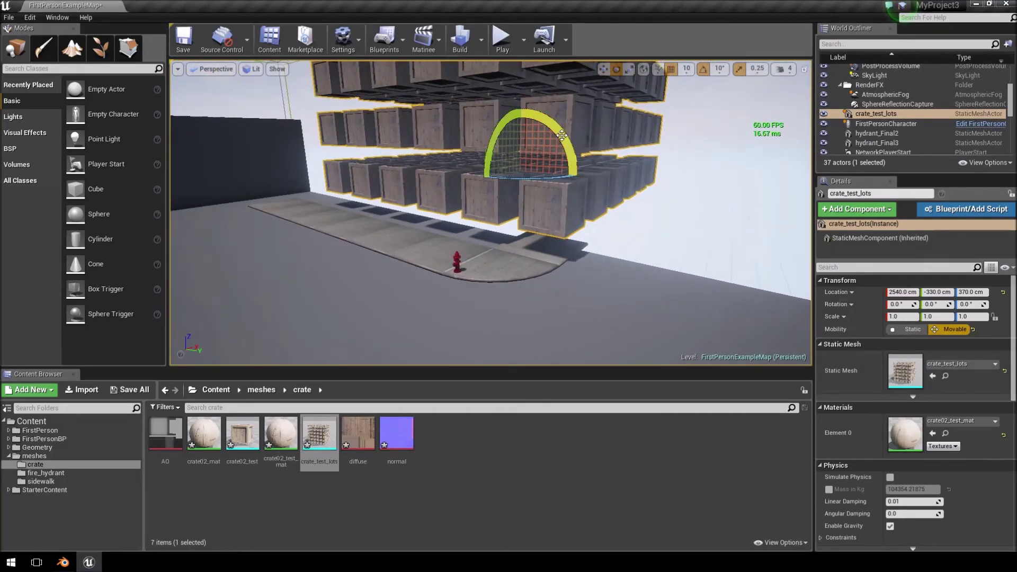
pyautogui.moveTo(568, 144)
pyautogui.mouseDown()
pyautogui.moveTo(582, 162)
pyautogui.moveTo(568, 145)
pyautogui.mouseUp()
# - Examine the movable crate stack and its shadows on the sidewalk from several angles
pyautogui.moveTo(535, 159); pyautogui.dragTo(535, 159, button='right')
pyautogui.moveTo(636, 345); pyautogui.dragTo(635, 345, button='right')
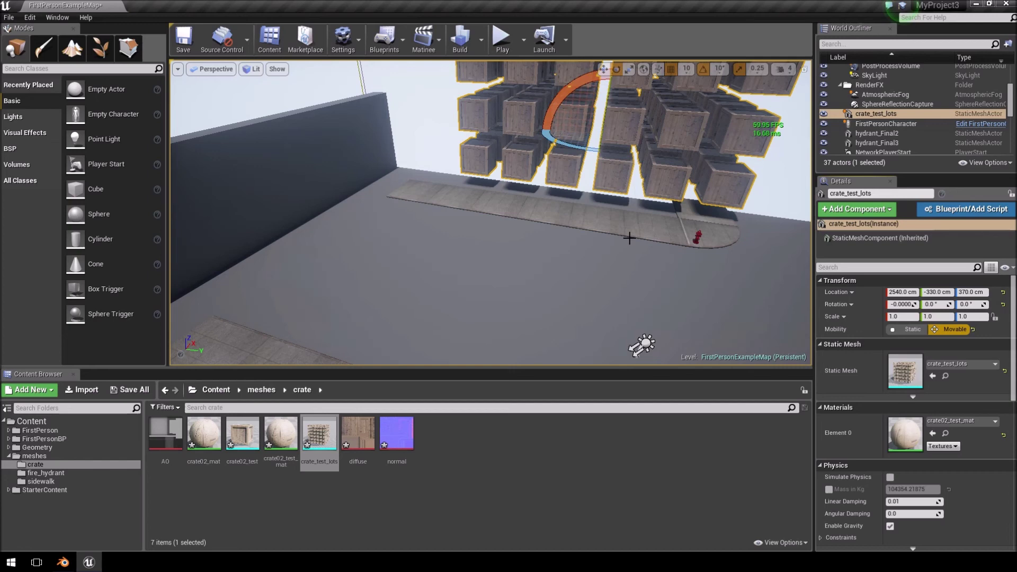
pyautogui.press('w')
pyautogui.press('w')
pyautogui.moveTo(674, 211); pyautogui.dragTo(674, 211, button='right')
pyautogui.moveTo(604, 214); pyautogui.dragTo(603, 214, button='right')
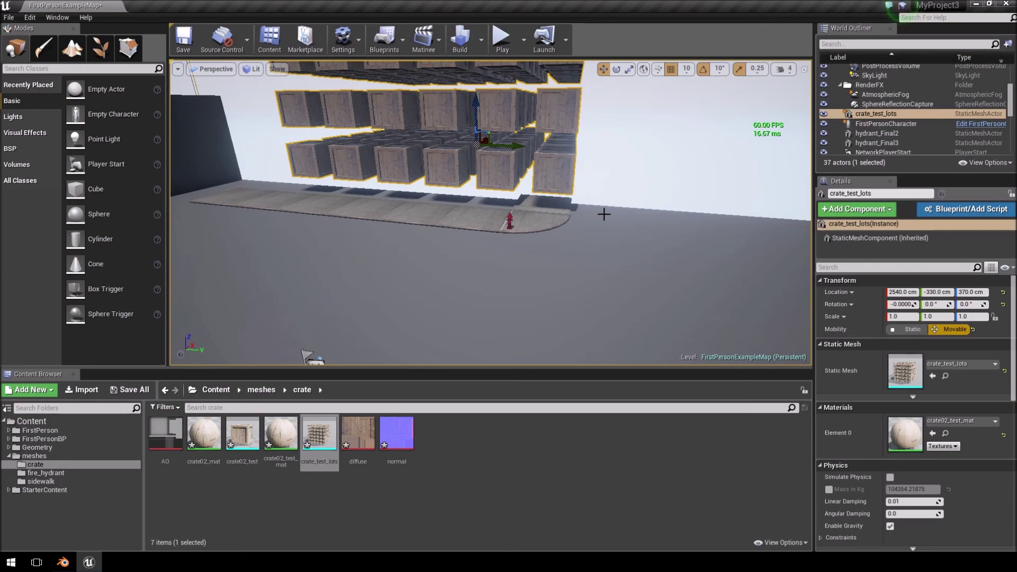
pyautogui.moveTo(551, 189)
pyautogui.mouseDown(button='right')
pyautogui.moveTo(546, 80)
pyautogui.moveTo(545, 182)
pyautogui.mouseUp(button='right')
pyautogui.press('w')
pyautogui.press('s')
pyautogui.moveTo(563, 229); pyautogui.dragTo(510, 229, button='right')
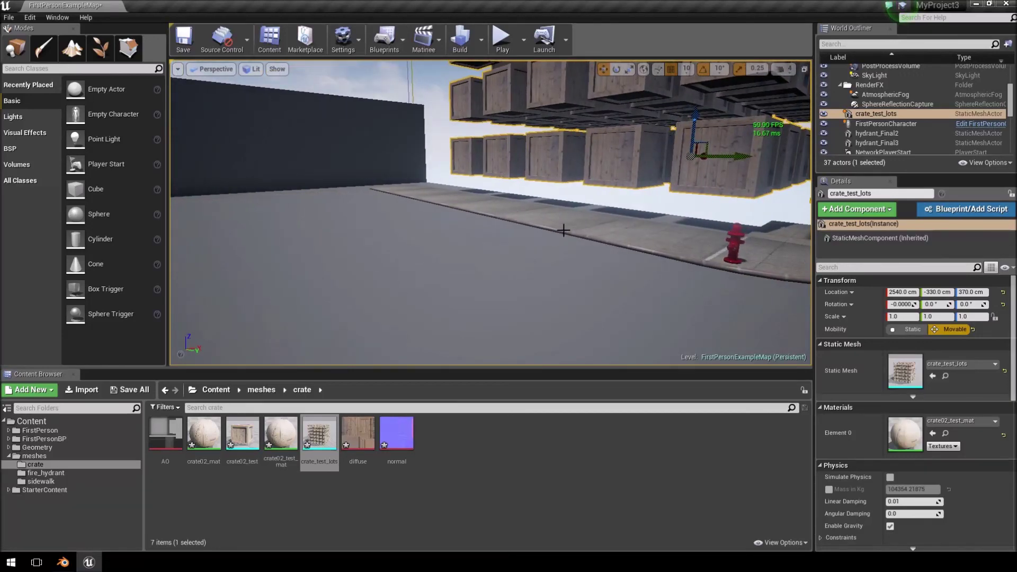
pyautogui.moveTo(539, 183); pyautogui.dragTo(583, 183, button='right')
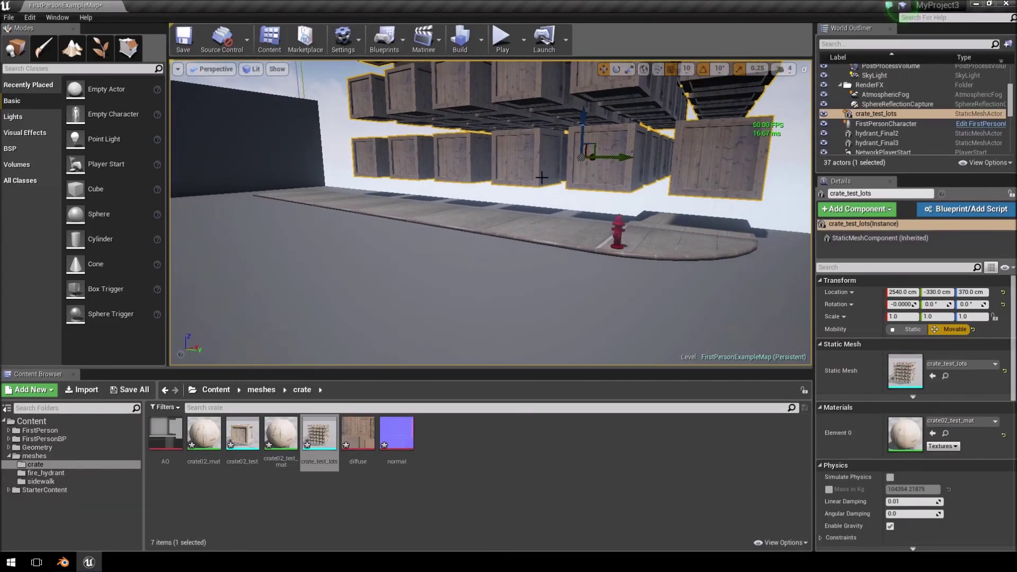